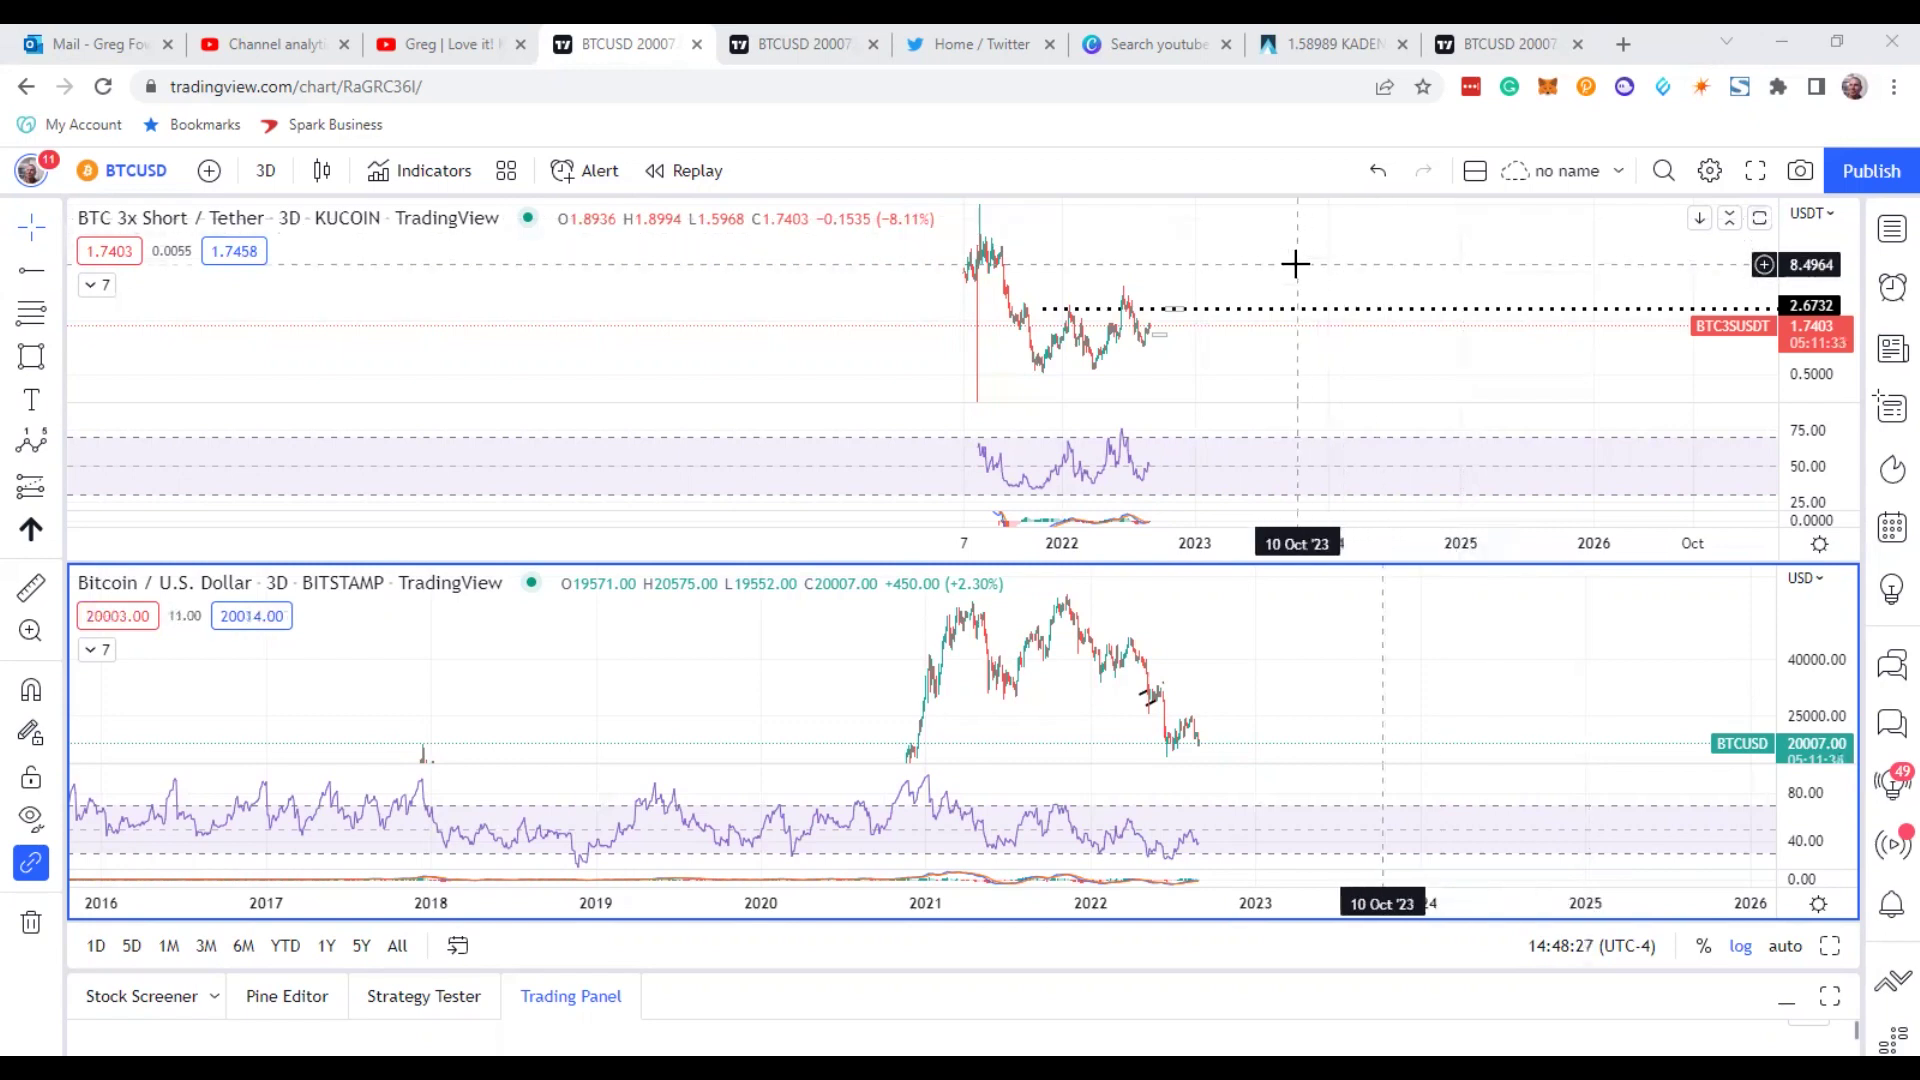
- Pan the lower BTC/USD chart slightly toward later dates
scroll(1295, 264, up, 1)
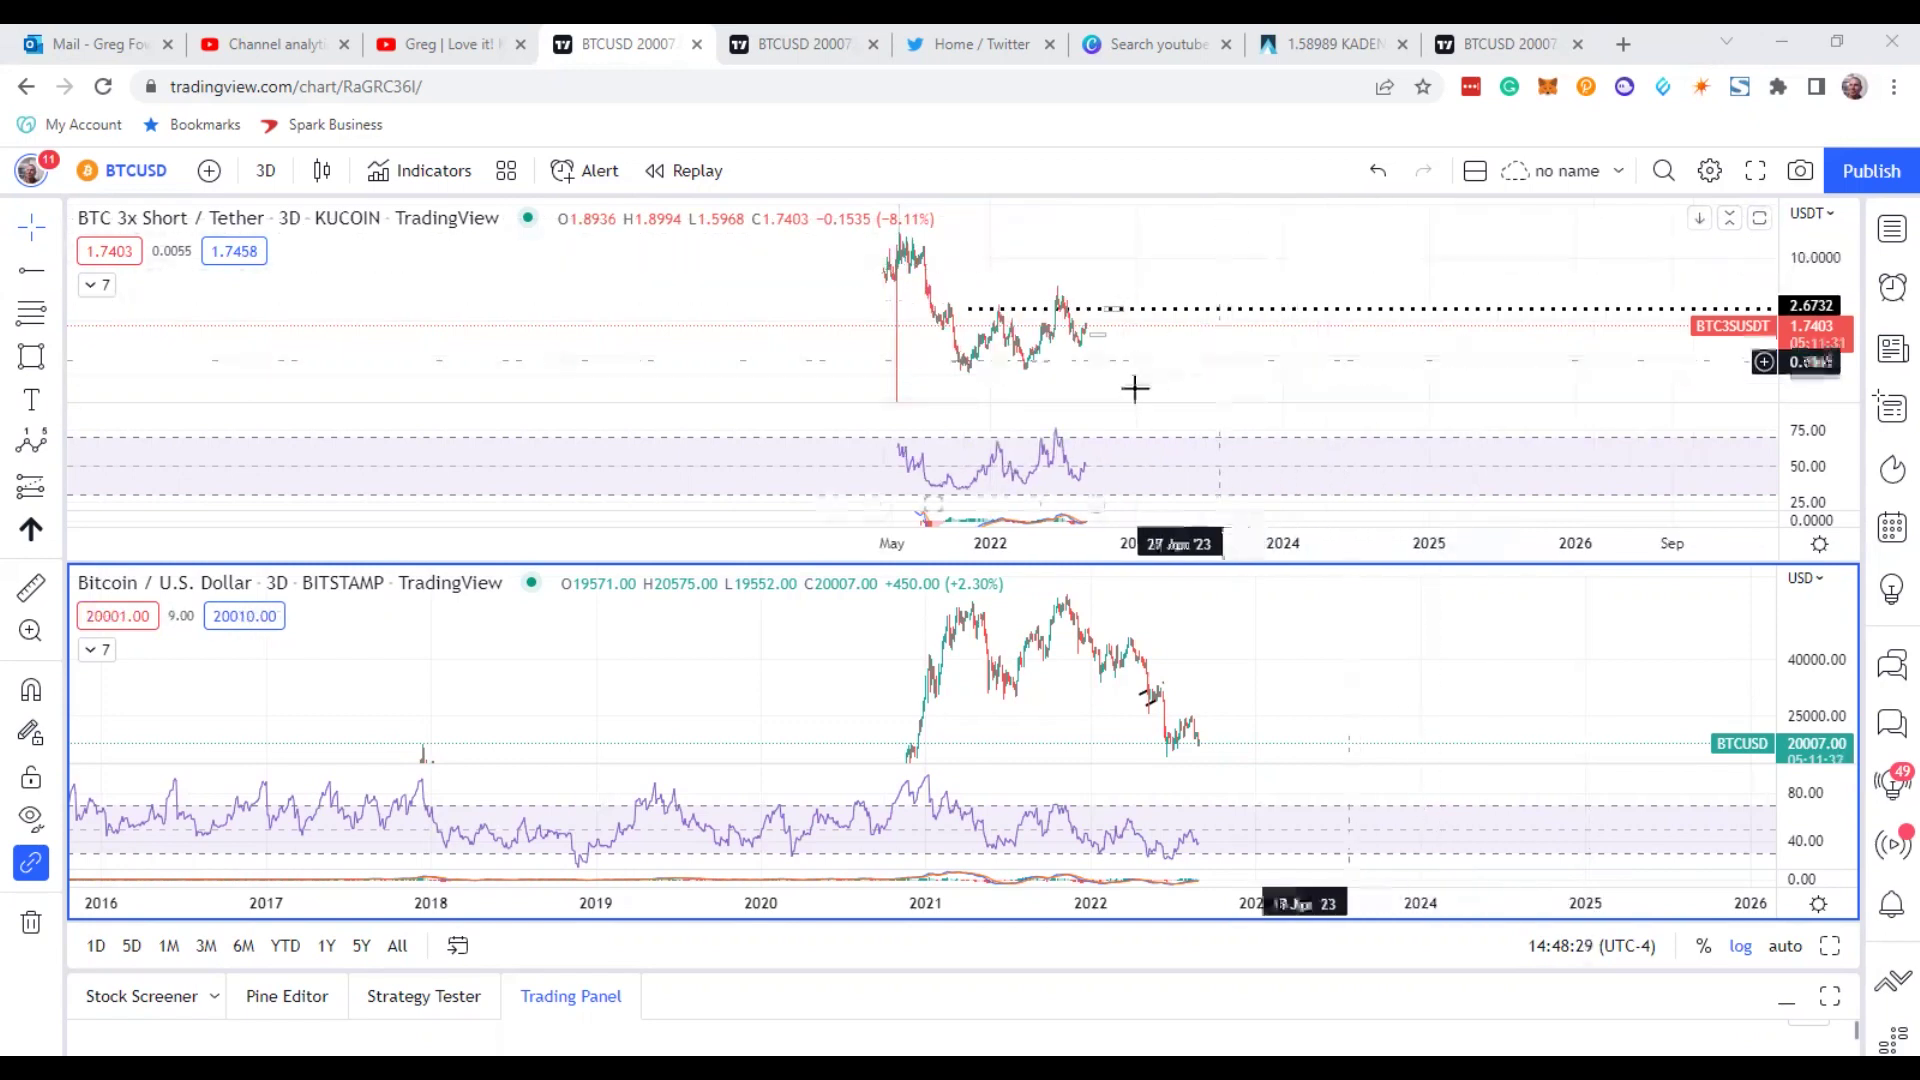
scroll(1310, 315, down, 1)
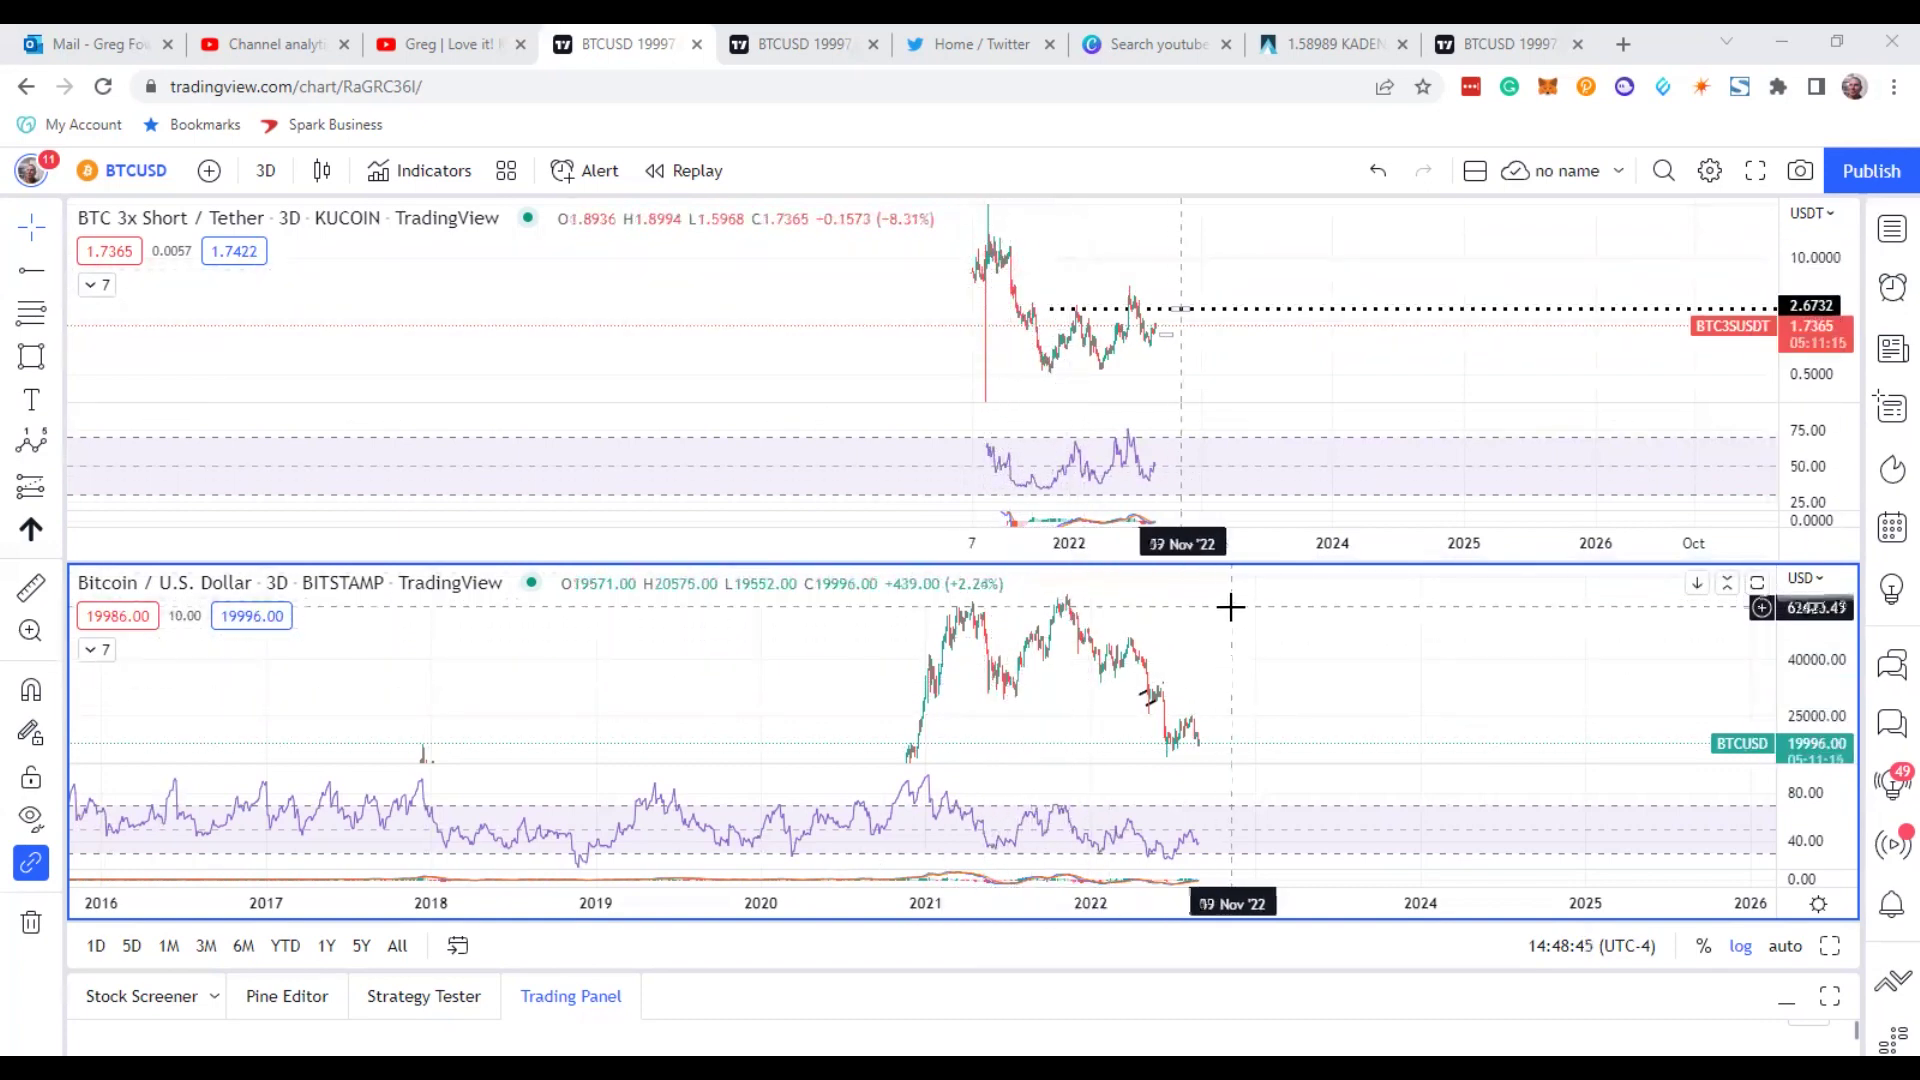
mouse_move(1247, 617)
mouse_down()
mouse_move(1217, 621)
mouse_move(1268, 621)
mouse_up()
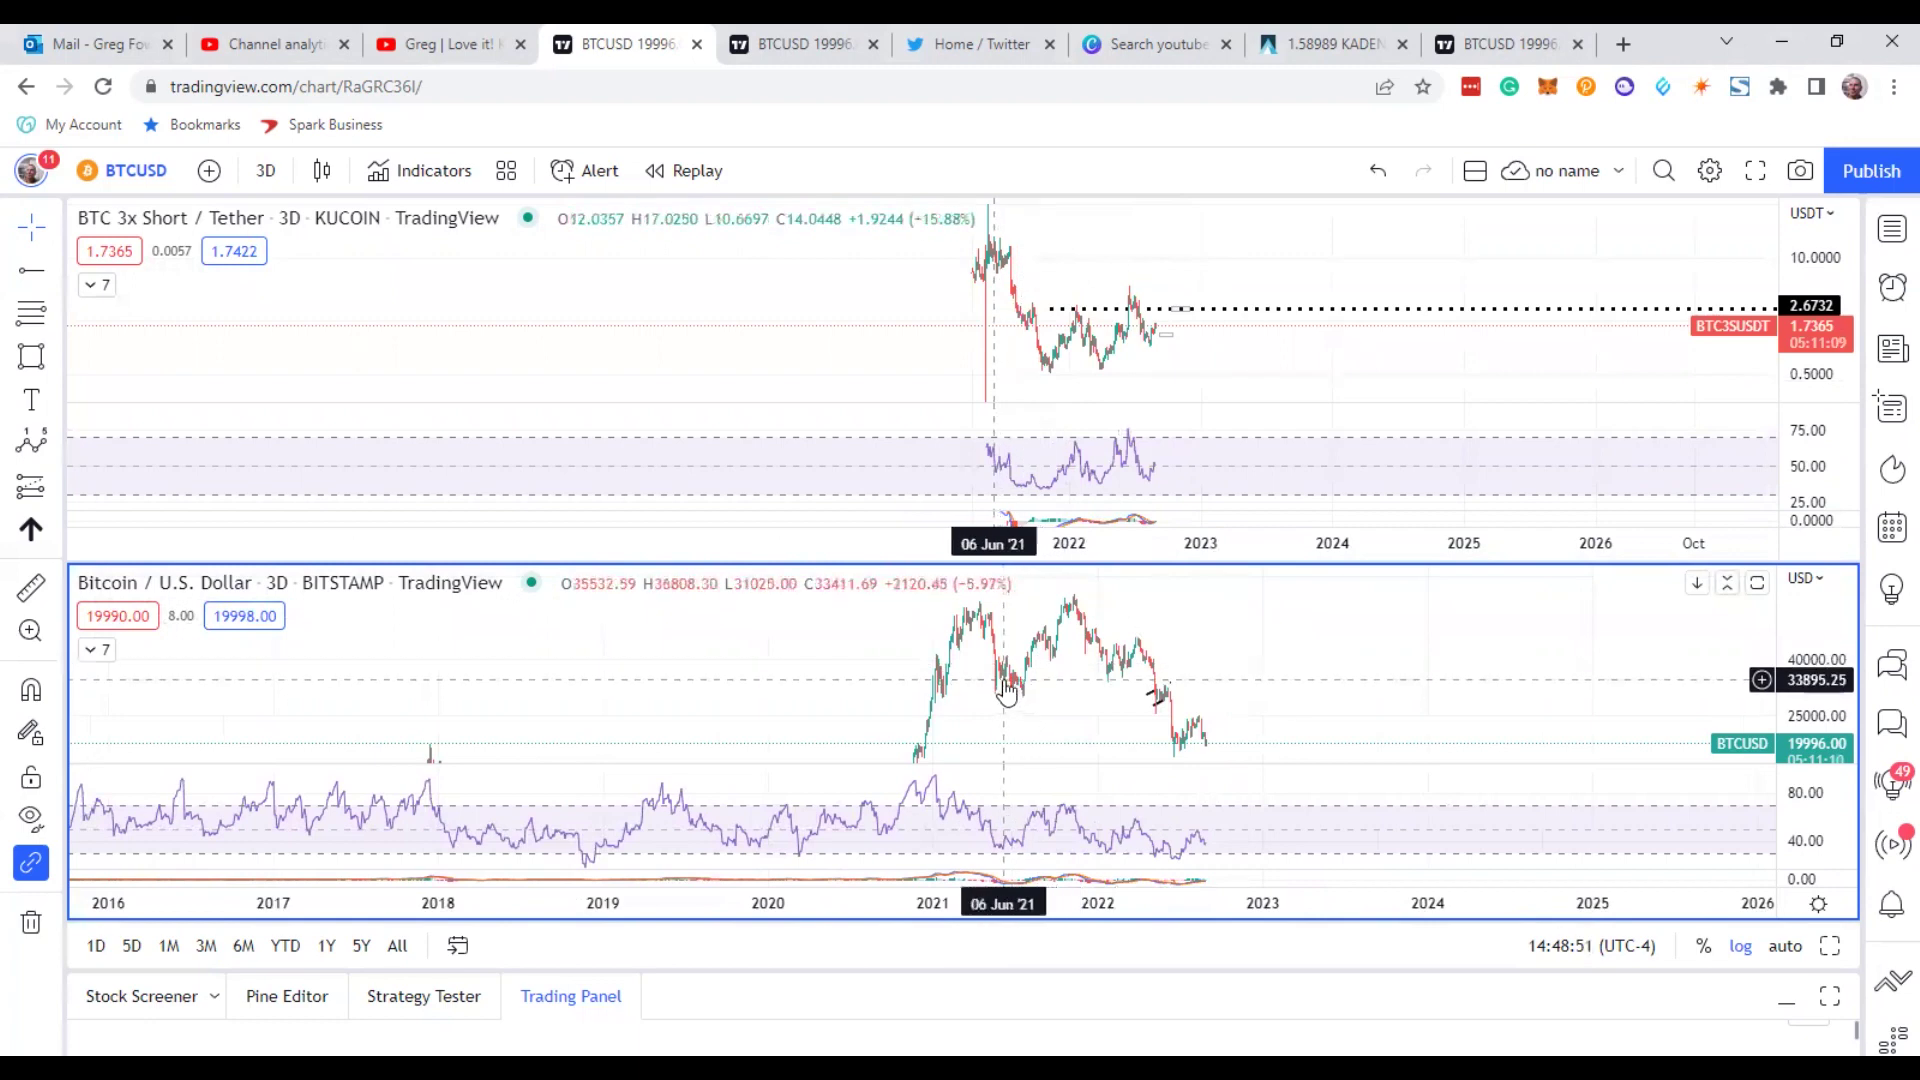
drag(1206, 634, 1175, 634)
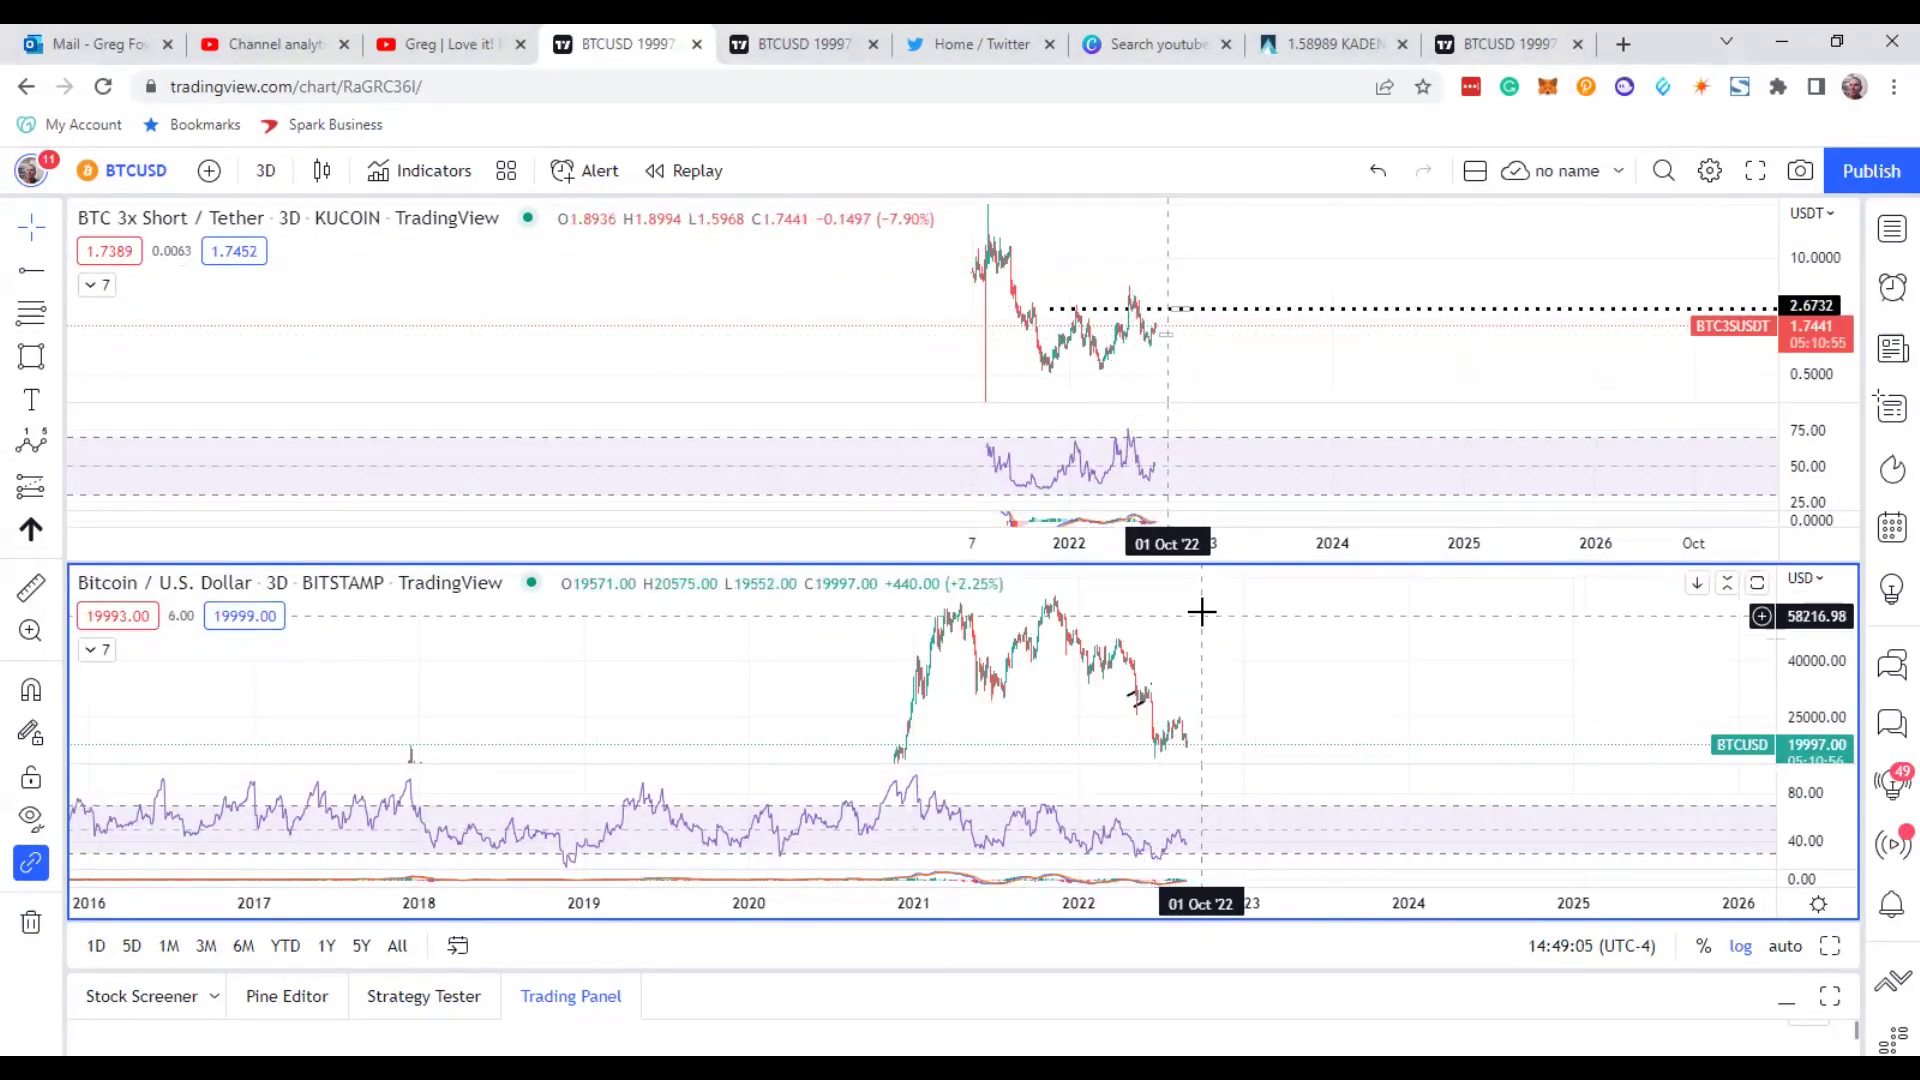
- Select and deselect the small BTC/USD trend line, then move to the 30-minute chart tab
click(1136, 694)
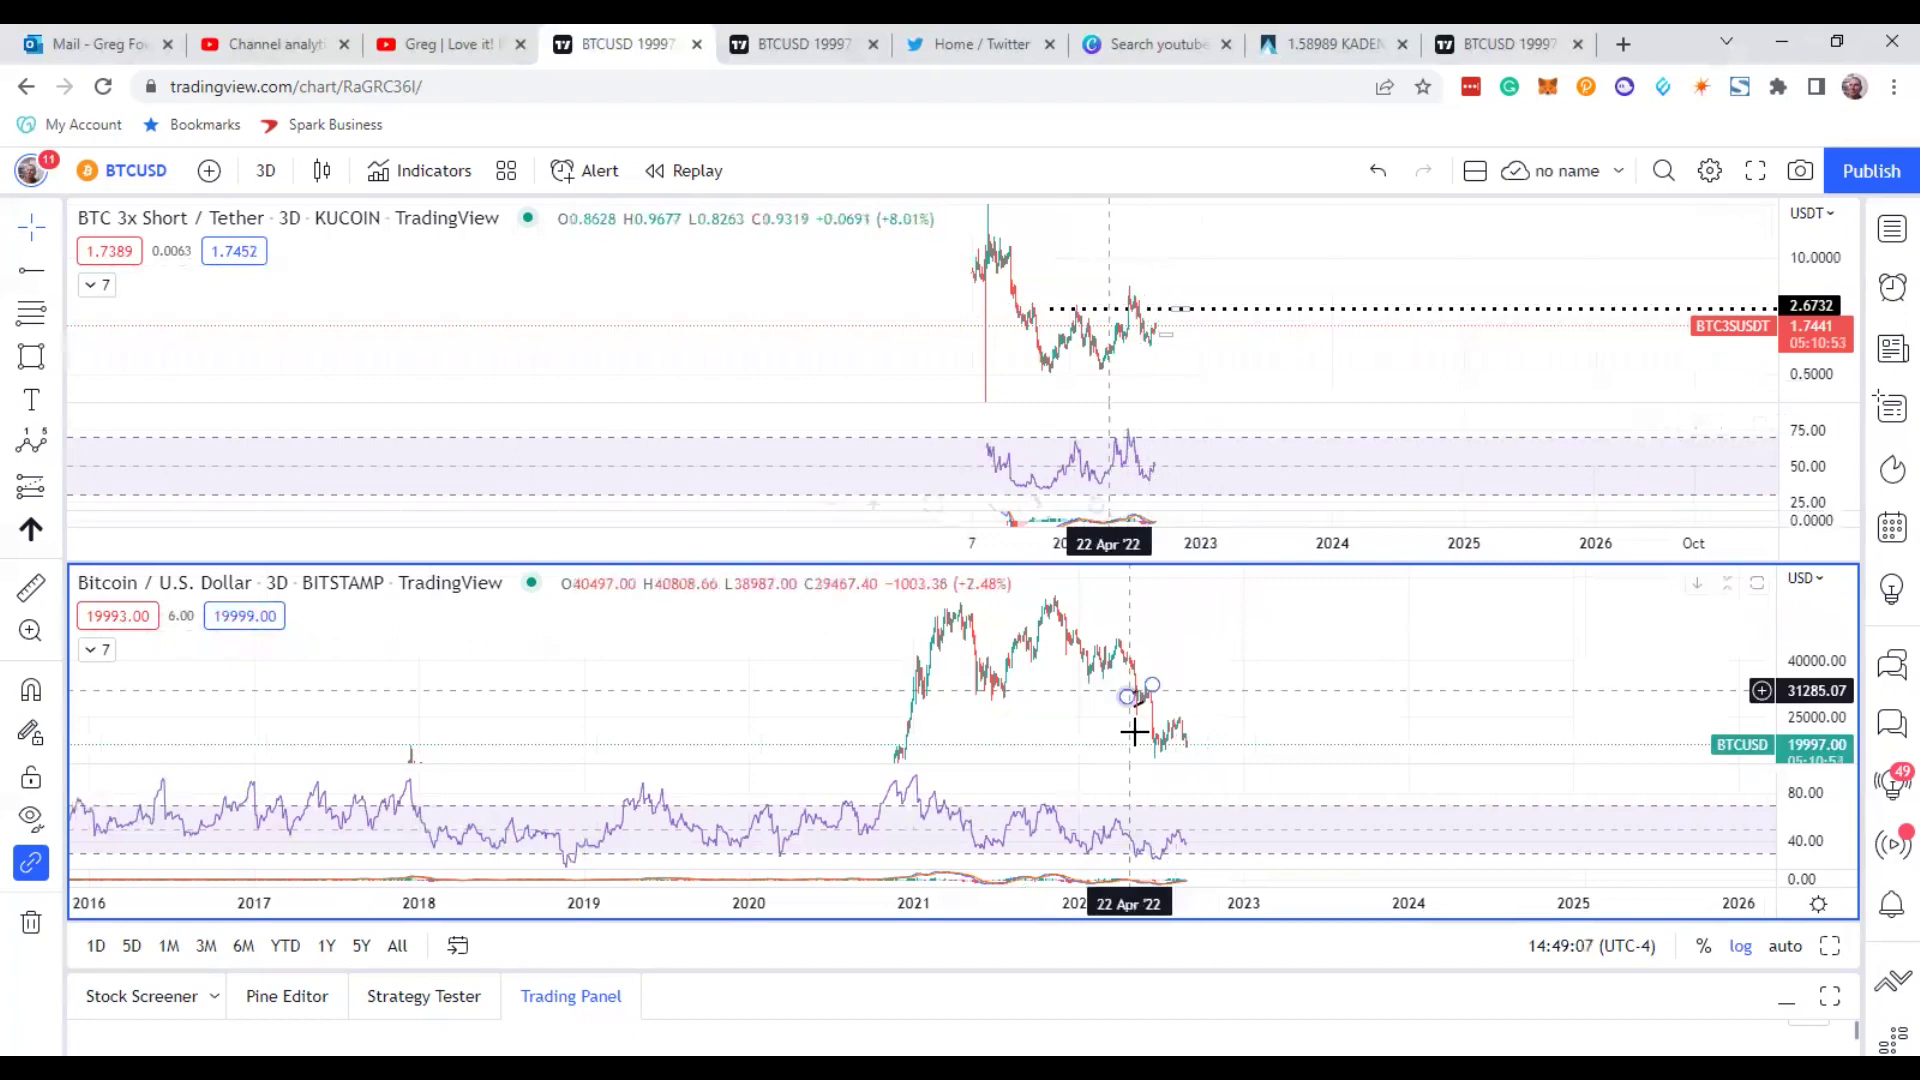
click(1178, 738)
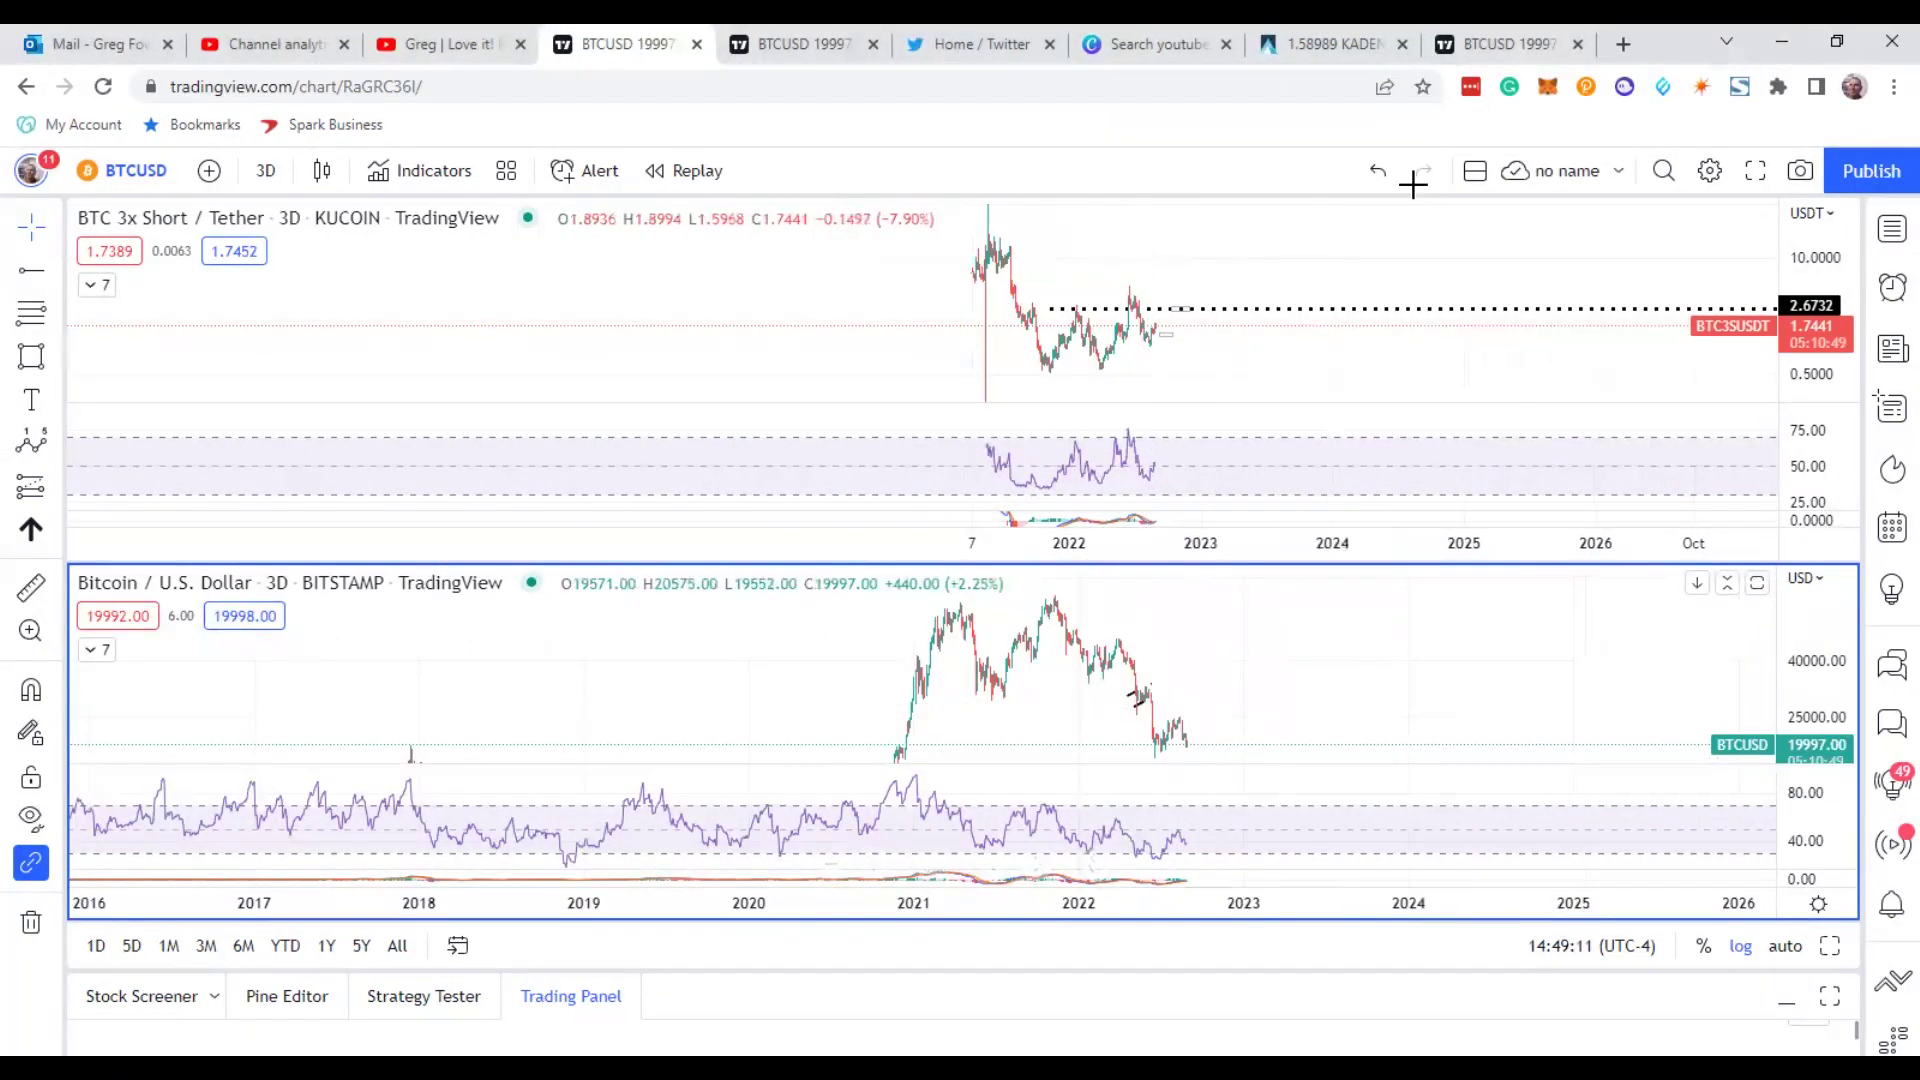
click(1505, 44)
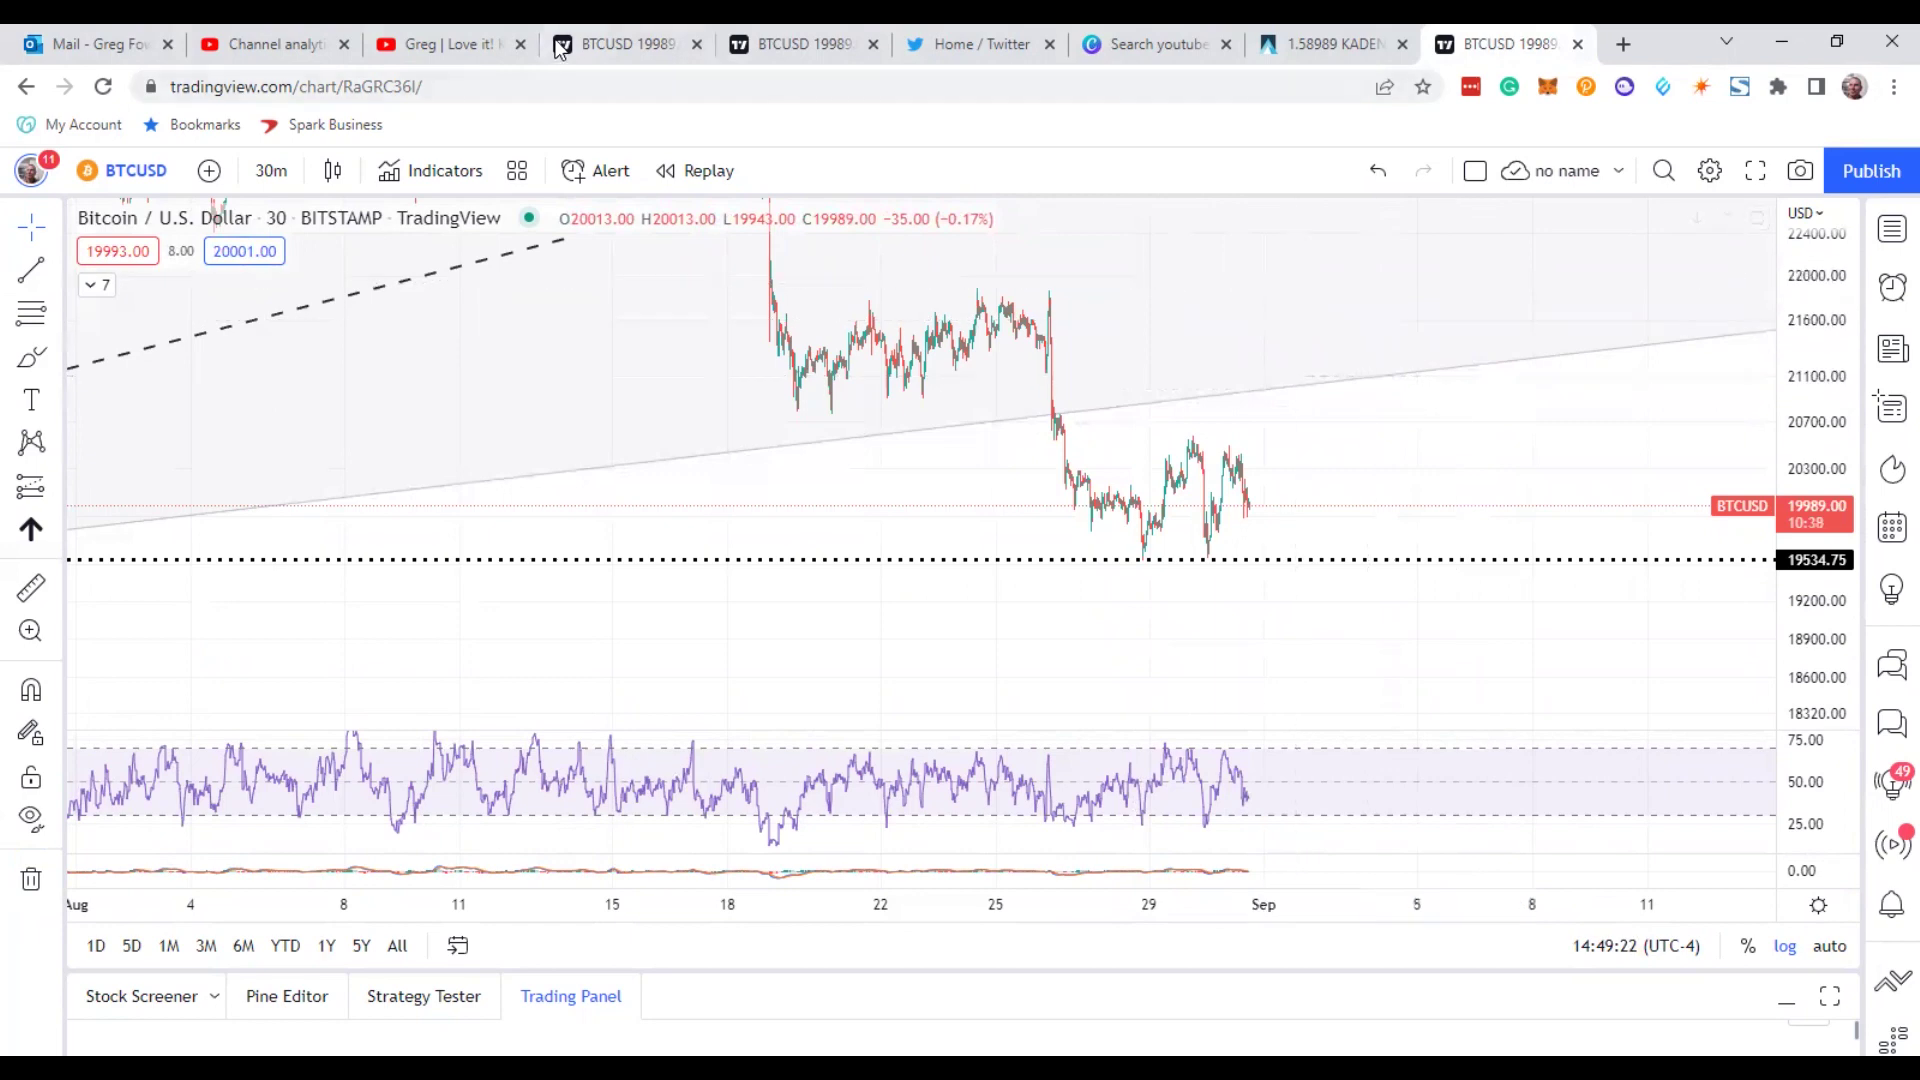
- Switch the two-chart tab to a single-chart layout showing only BTC 3x Short
click(620, 44)
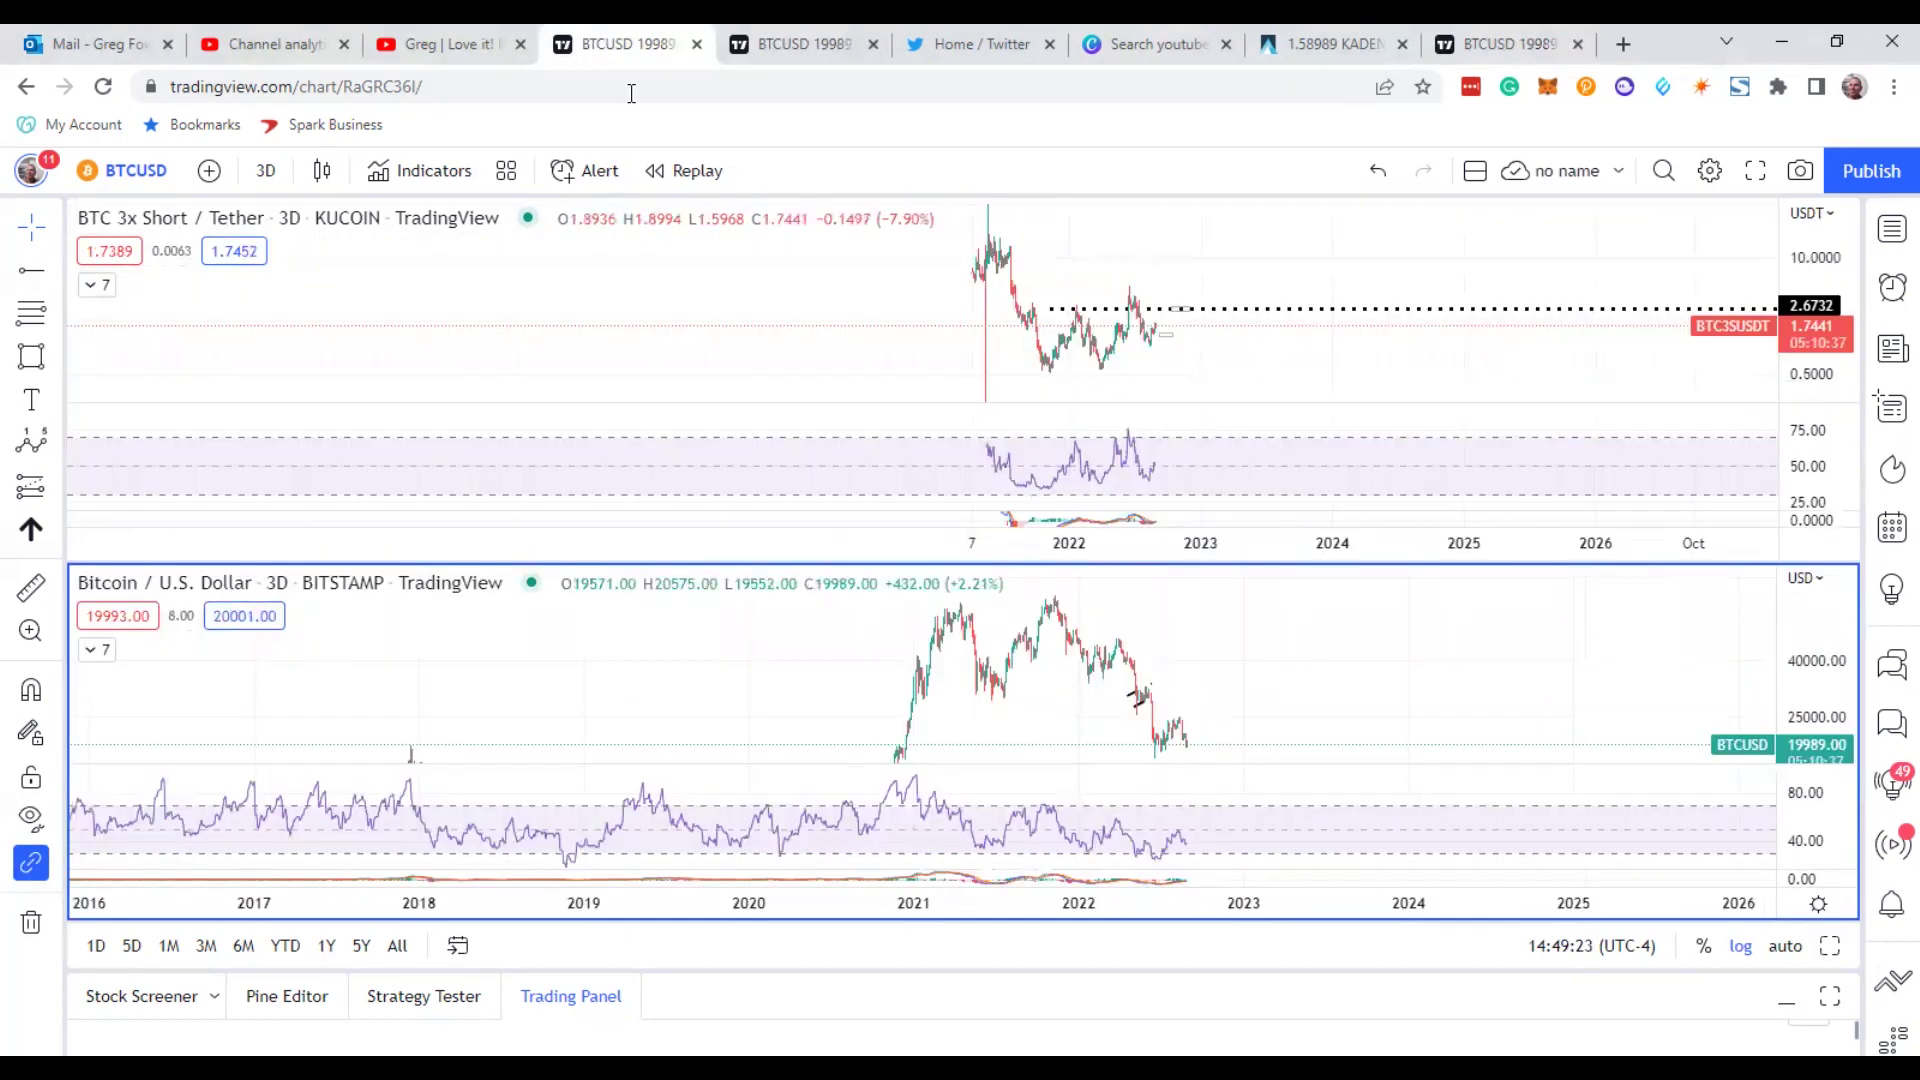
click(1475, 170)
click(1505, 230)
- Zoom and pan the BTC 3x Short 3-day chart to recentre the candles
scroll(1485, 278, up, 3)
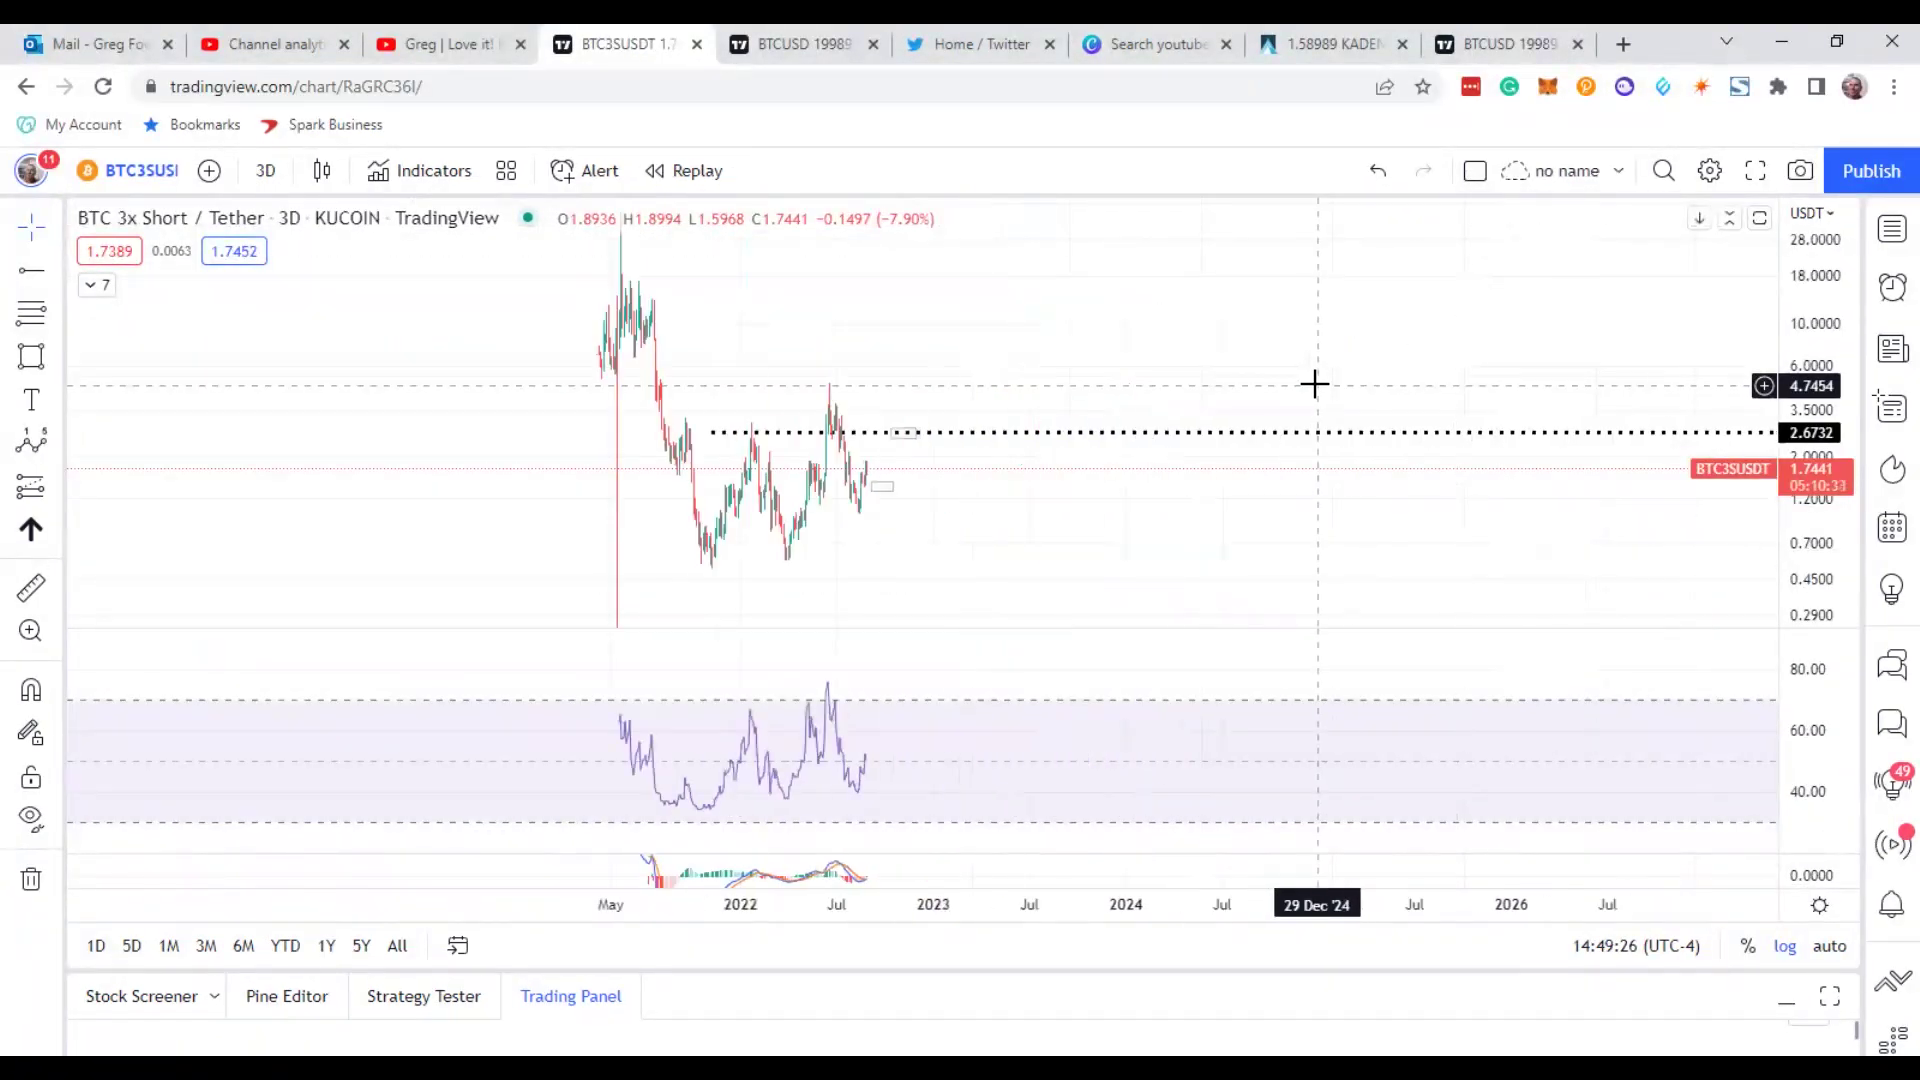
scroll(1269, 372, up, 4)
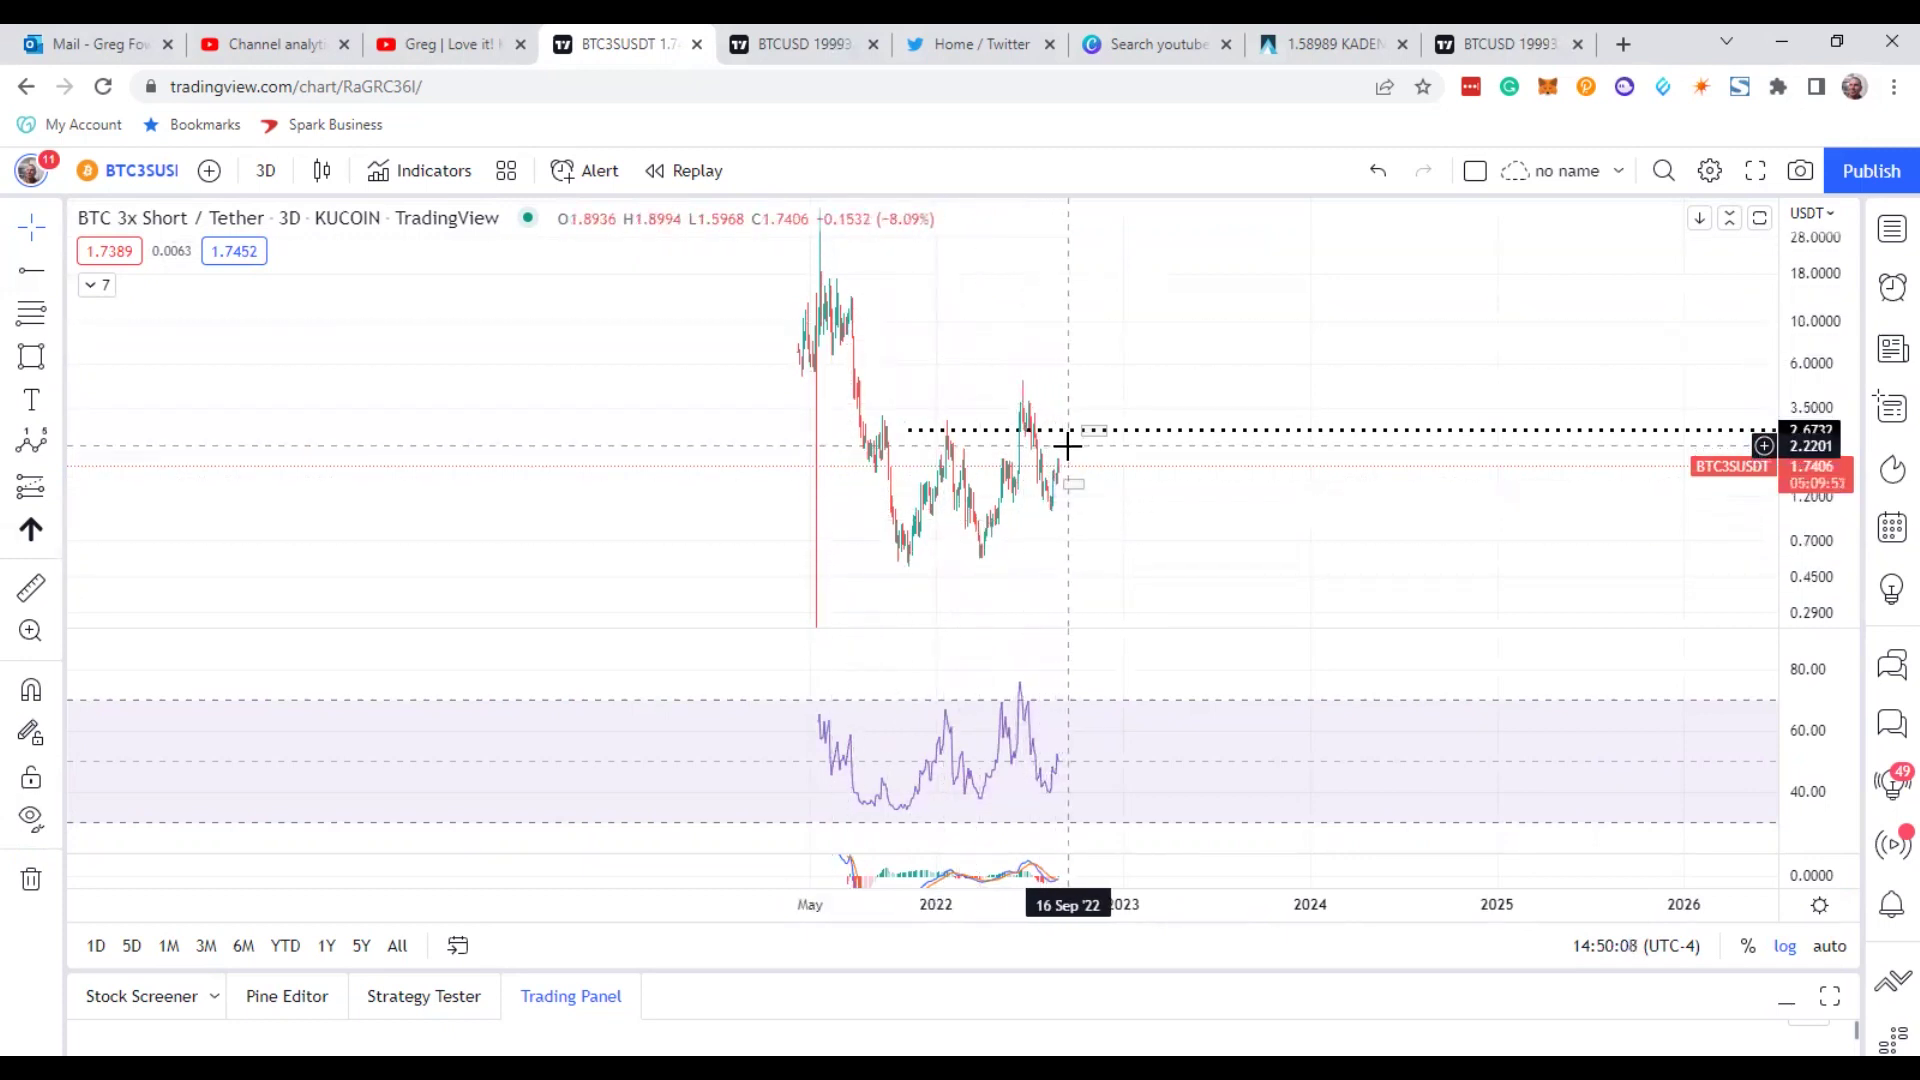
drag(1196, 557, 1204, 390)
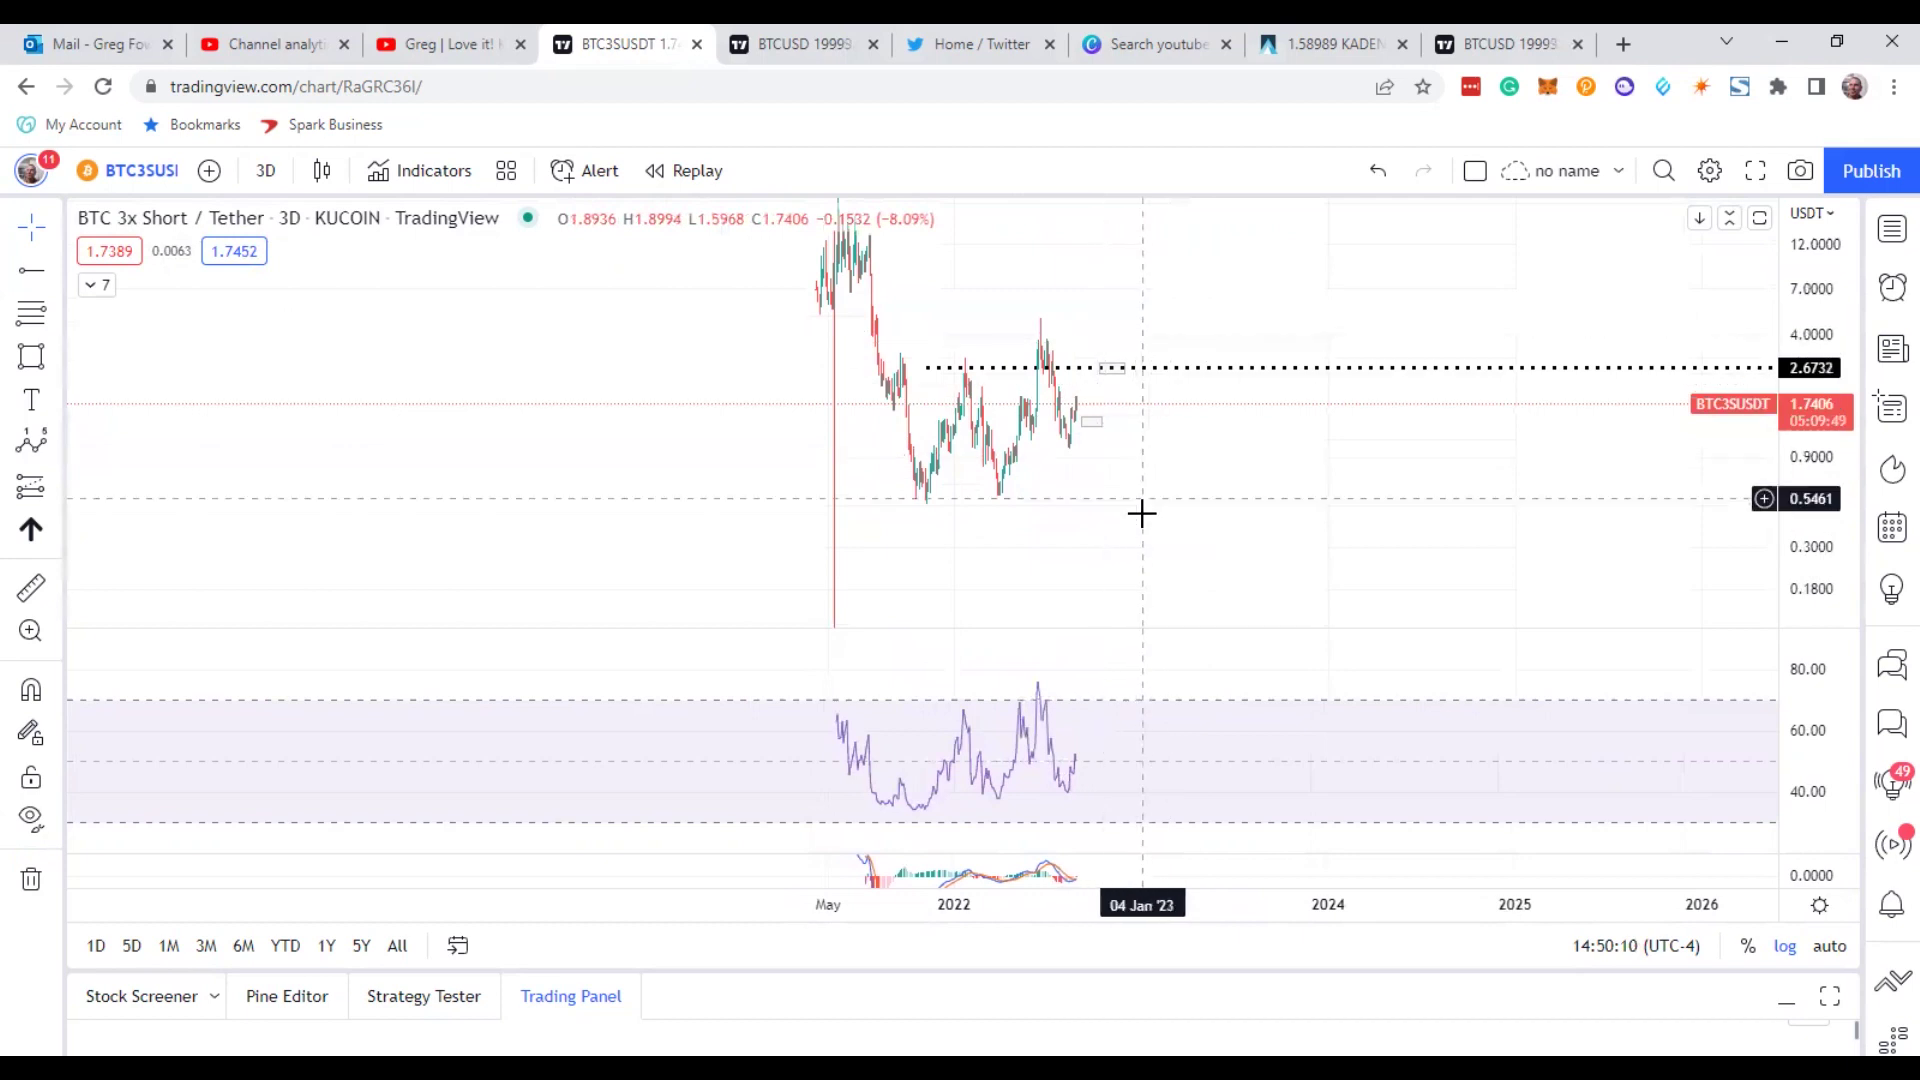
drag(1161, 519, 1172, 519)
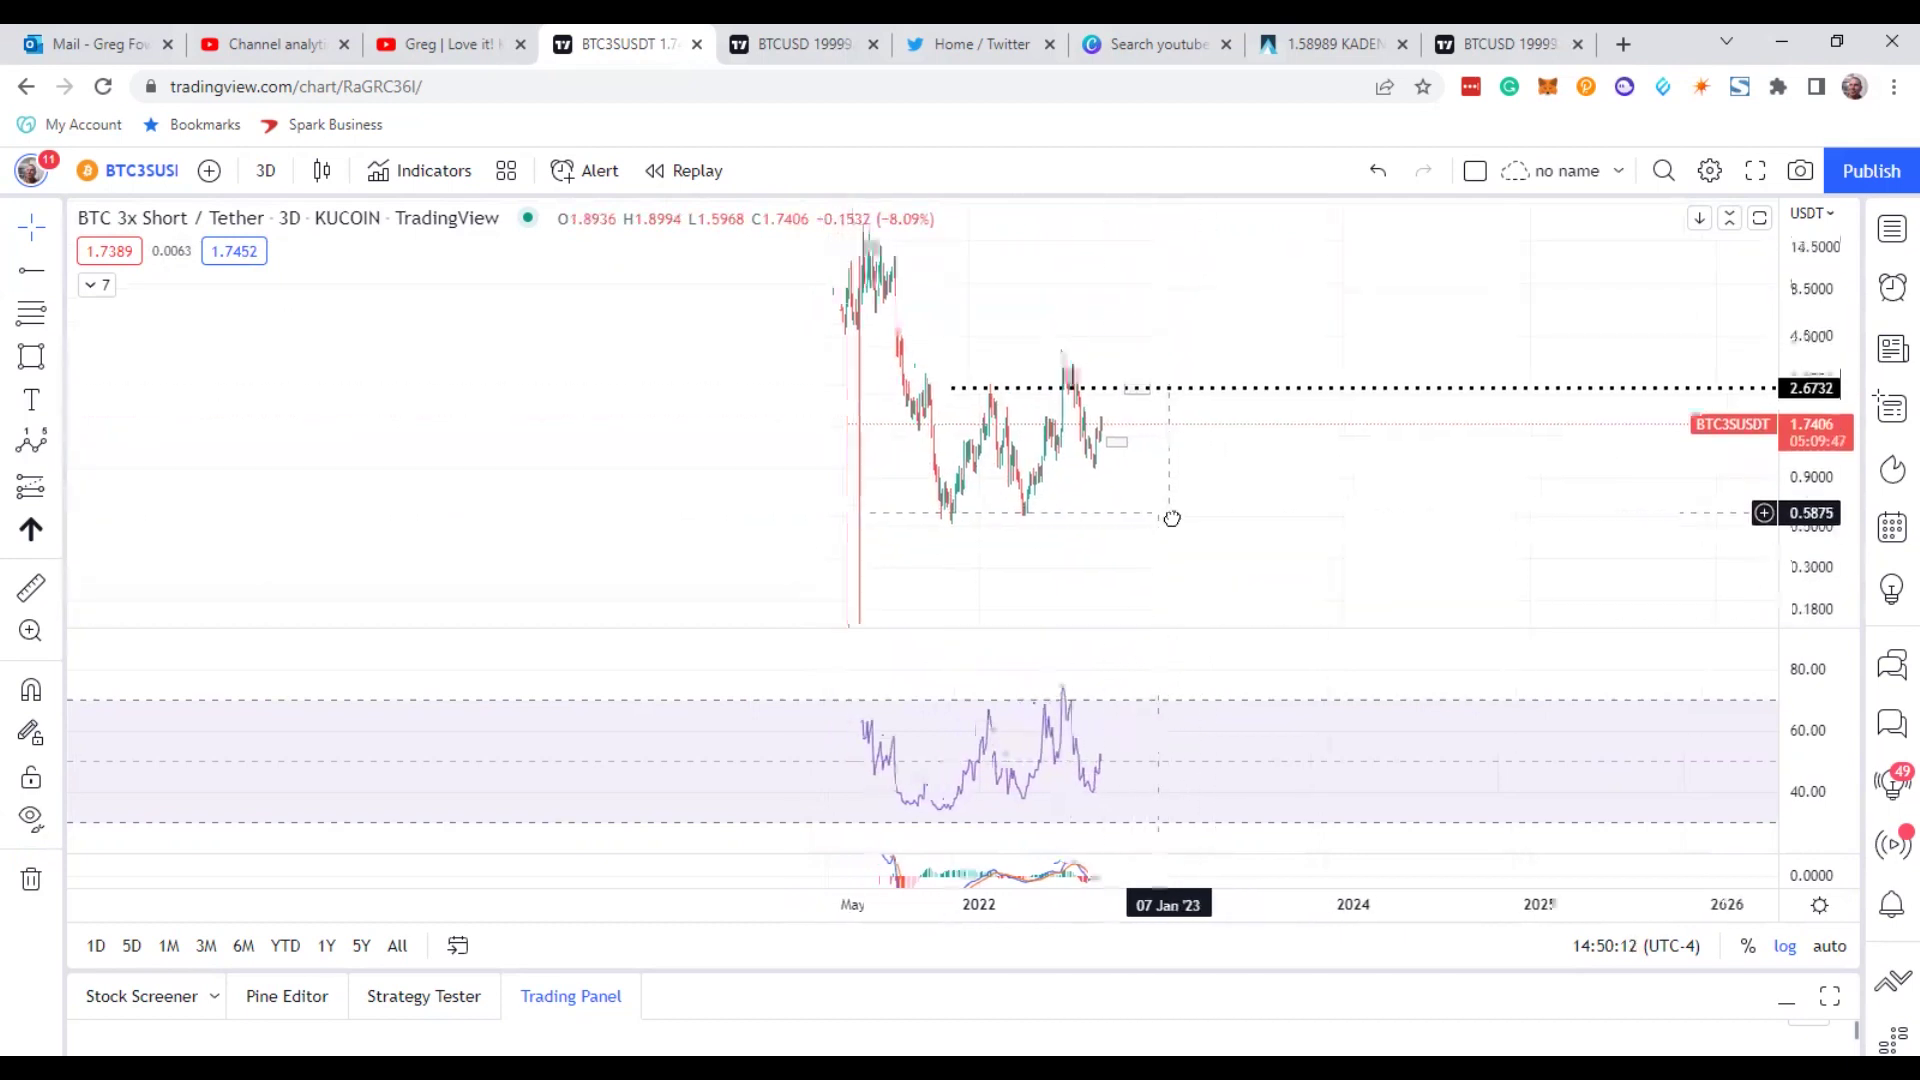
scroll(1170, 519, right, 3)
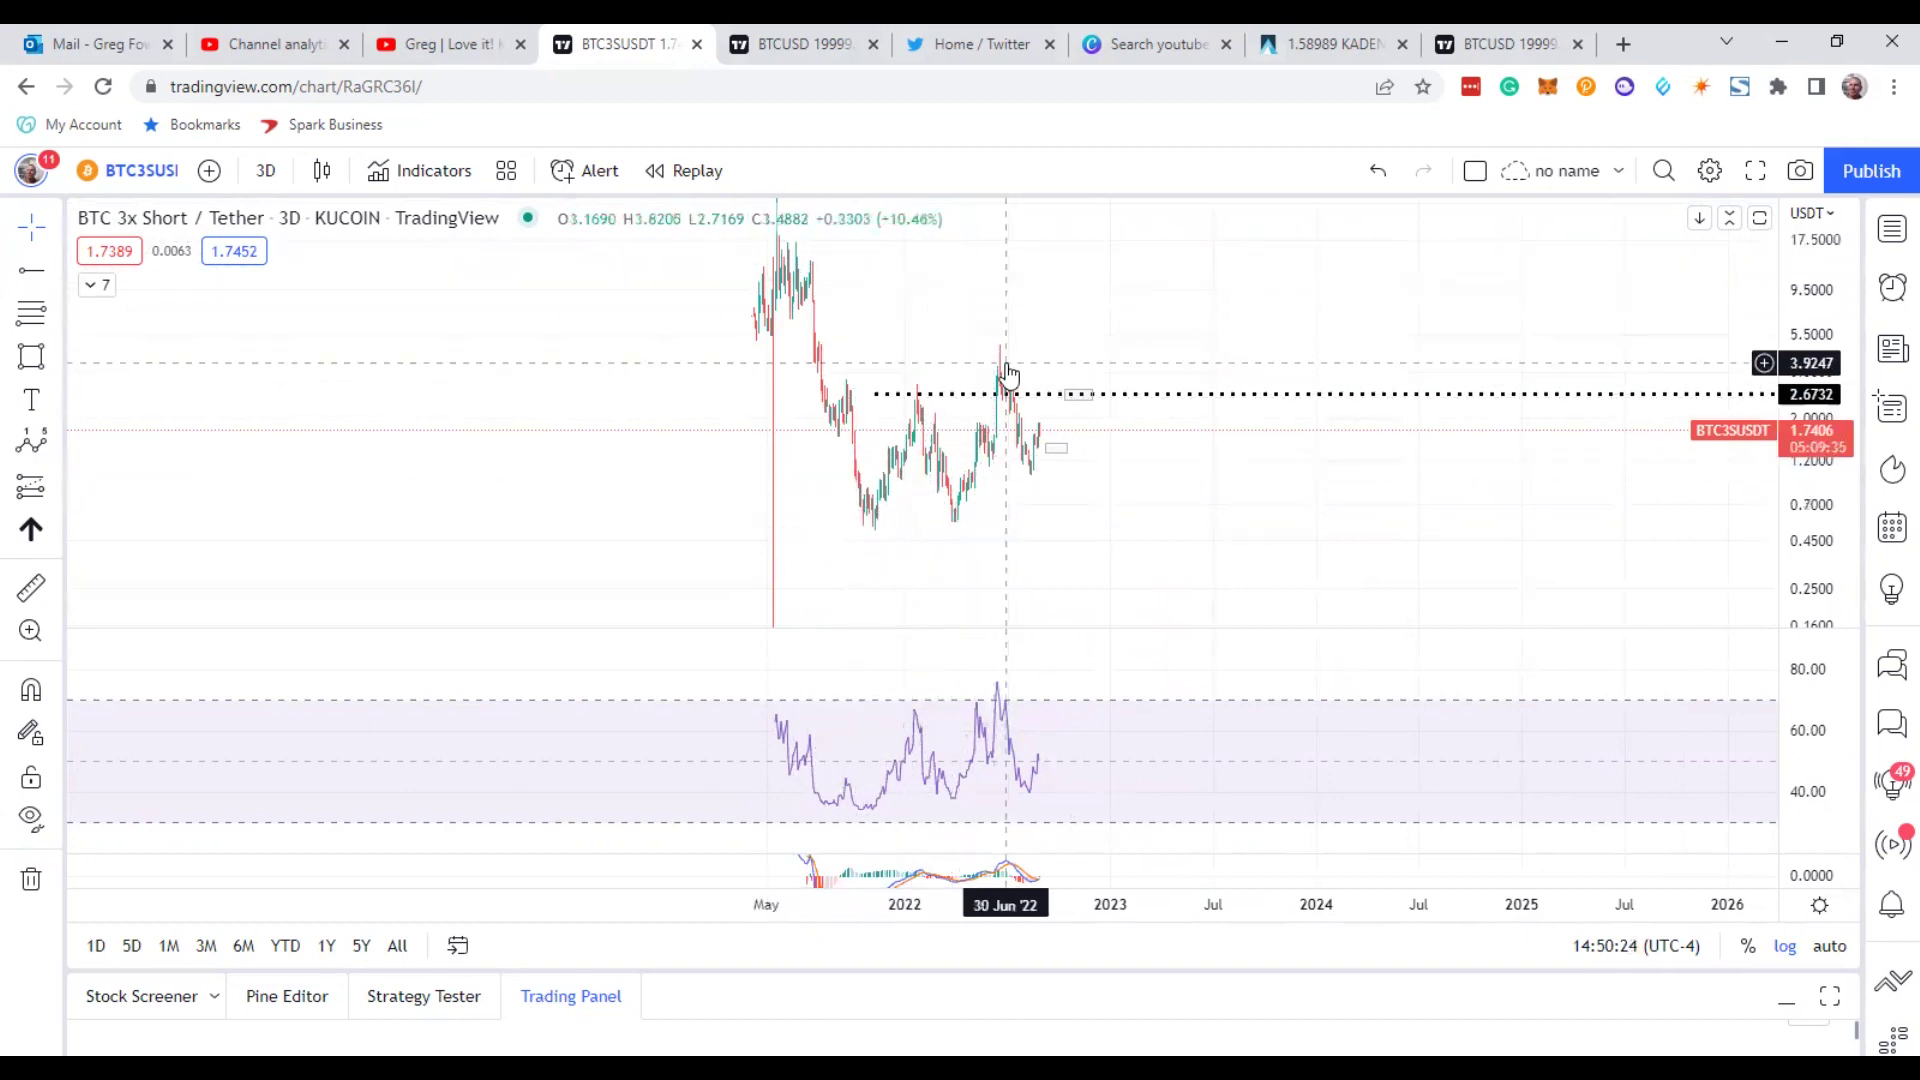
drag(1174, 608, 1211, 525)
scroll(1200, 536, right, 3)
scroll(1200, 536, left, 4)
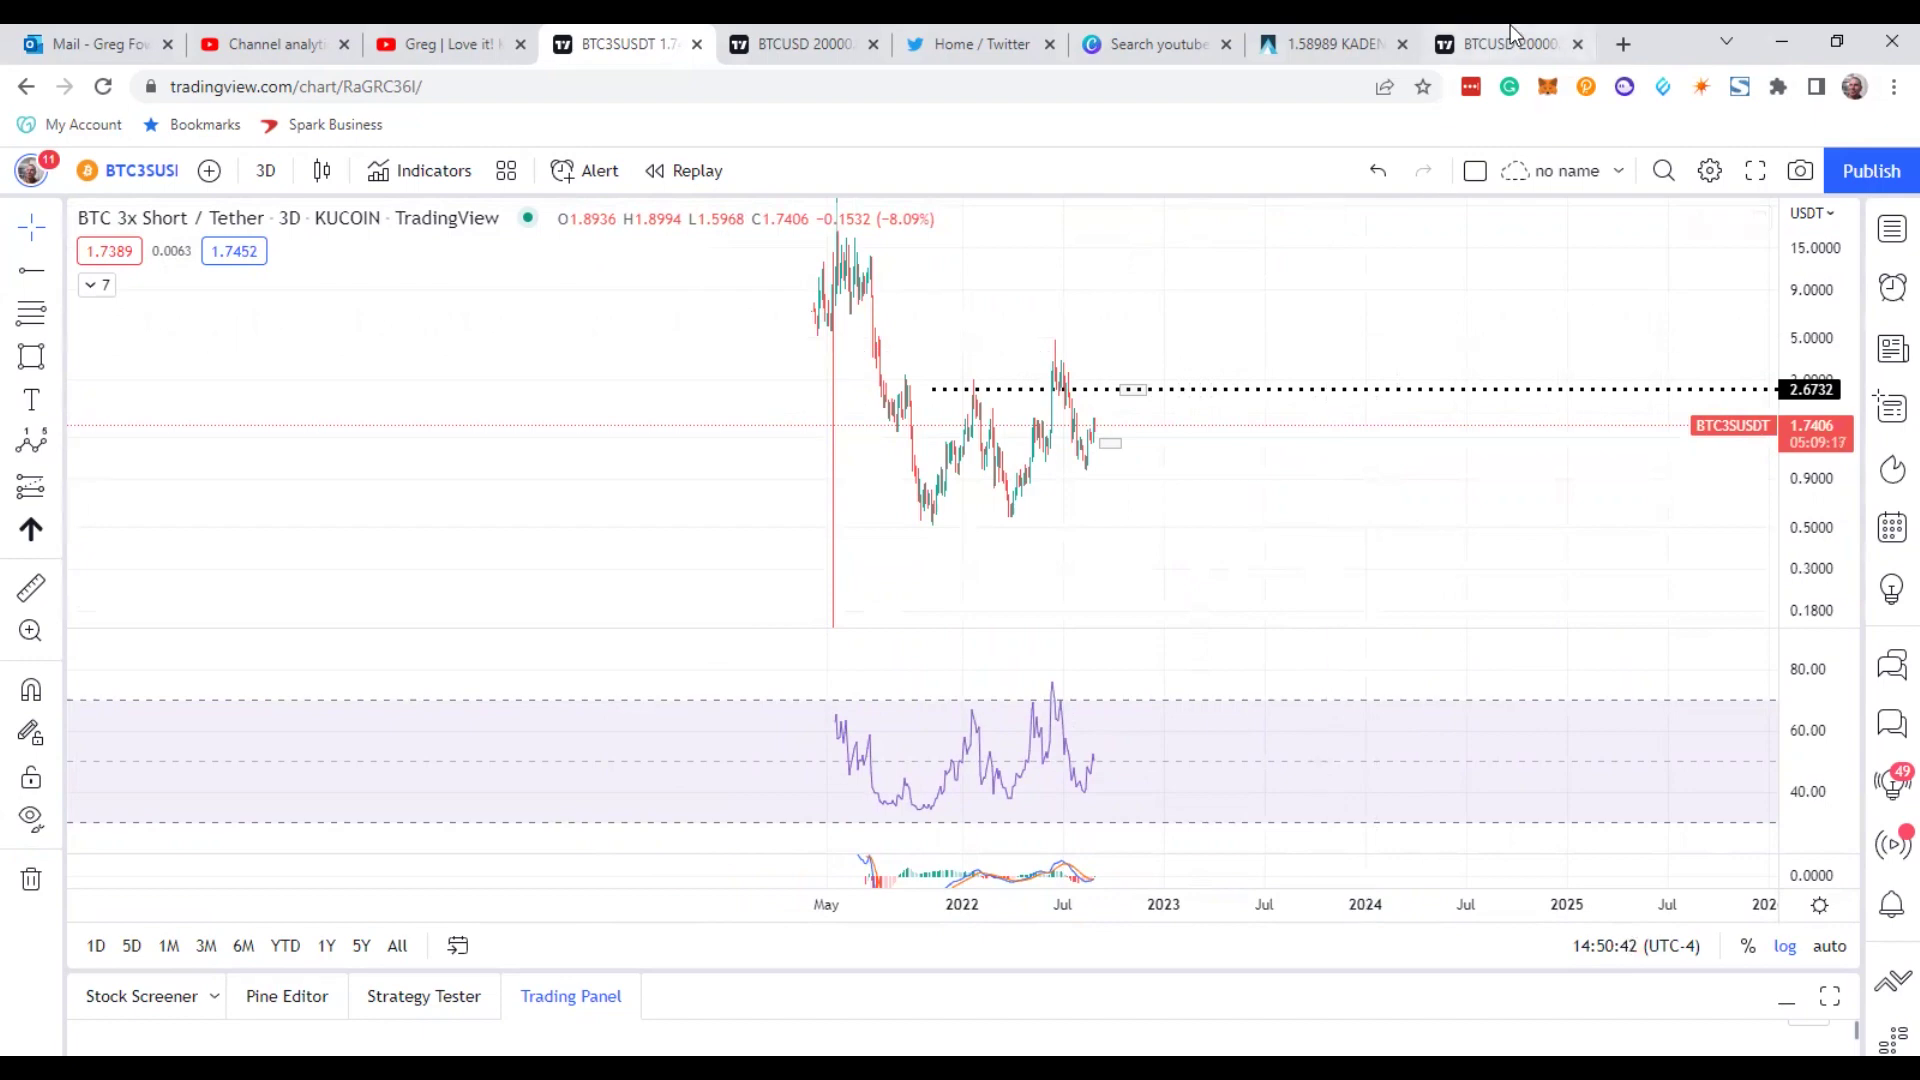
click(815, 47)
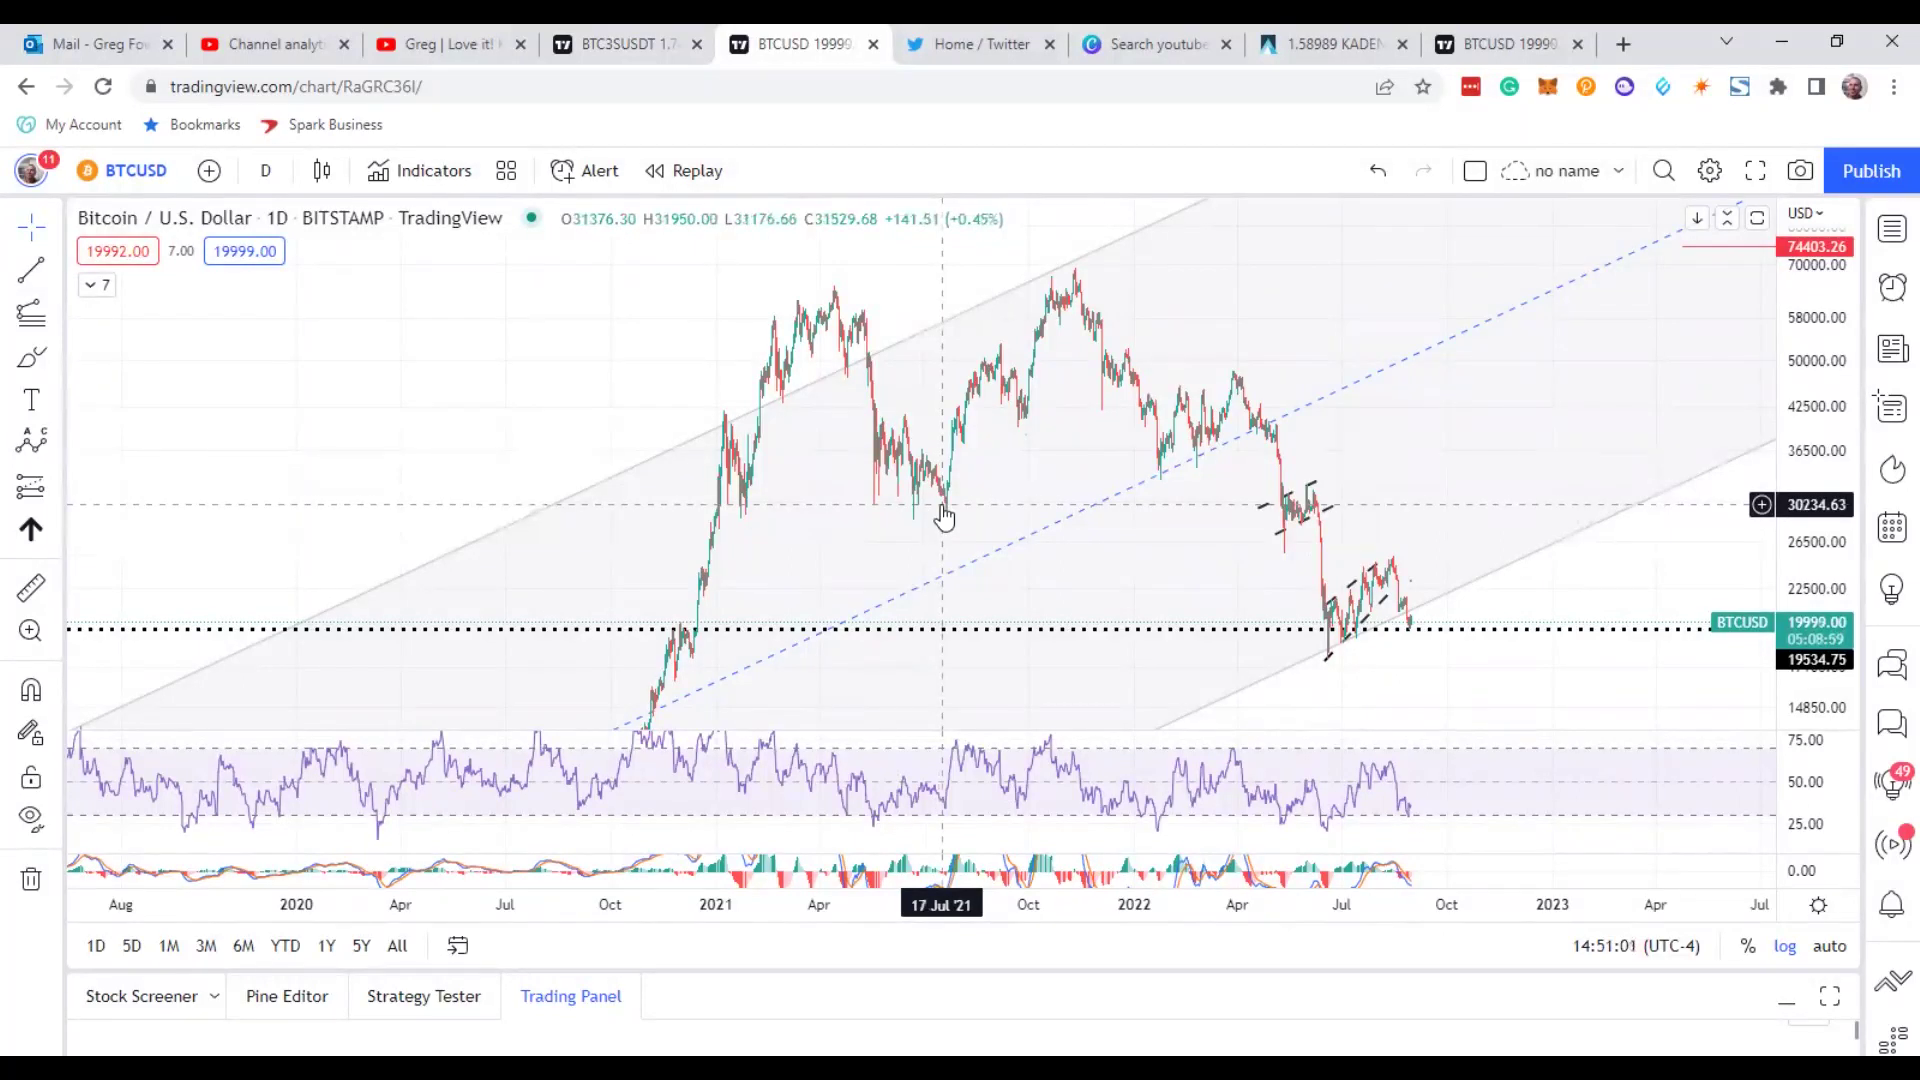
click(632, 40)
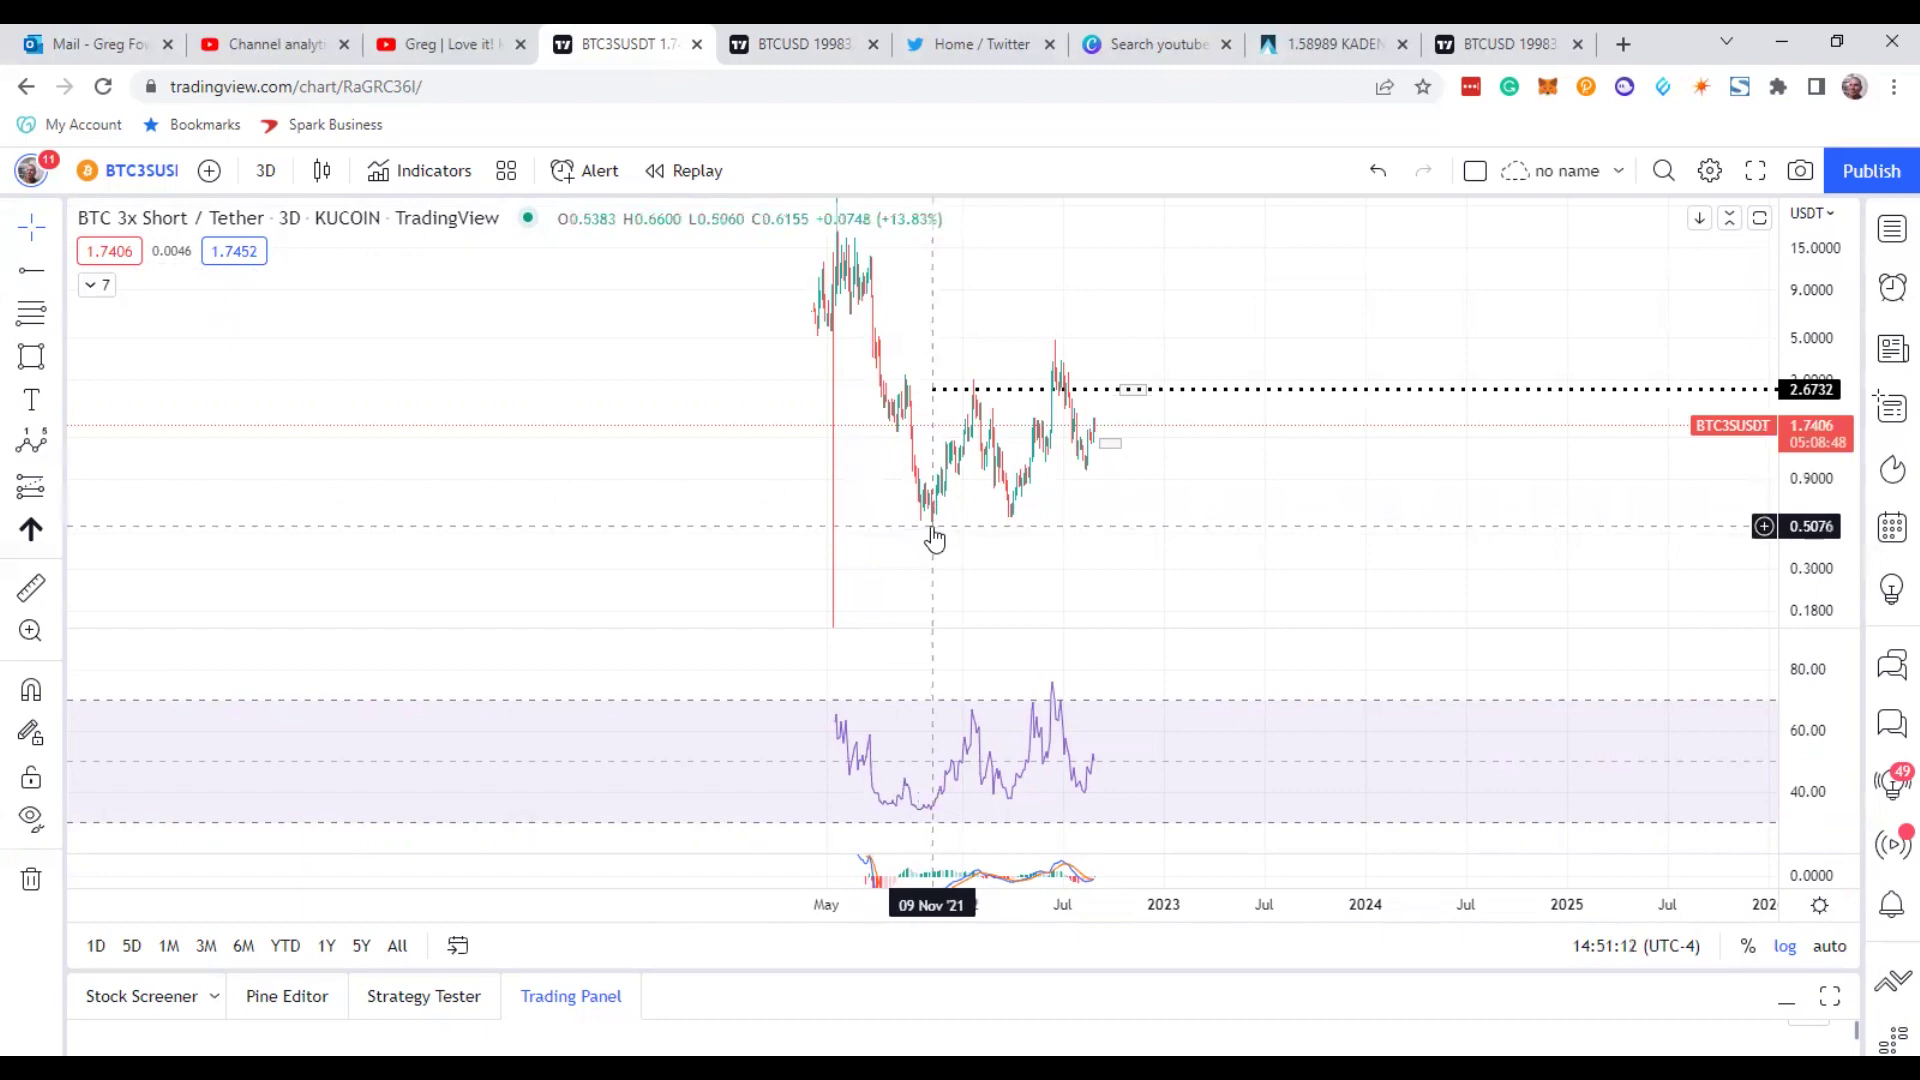
key(ctrl+9)
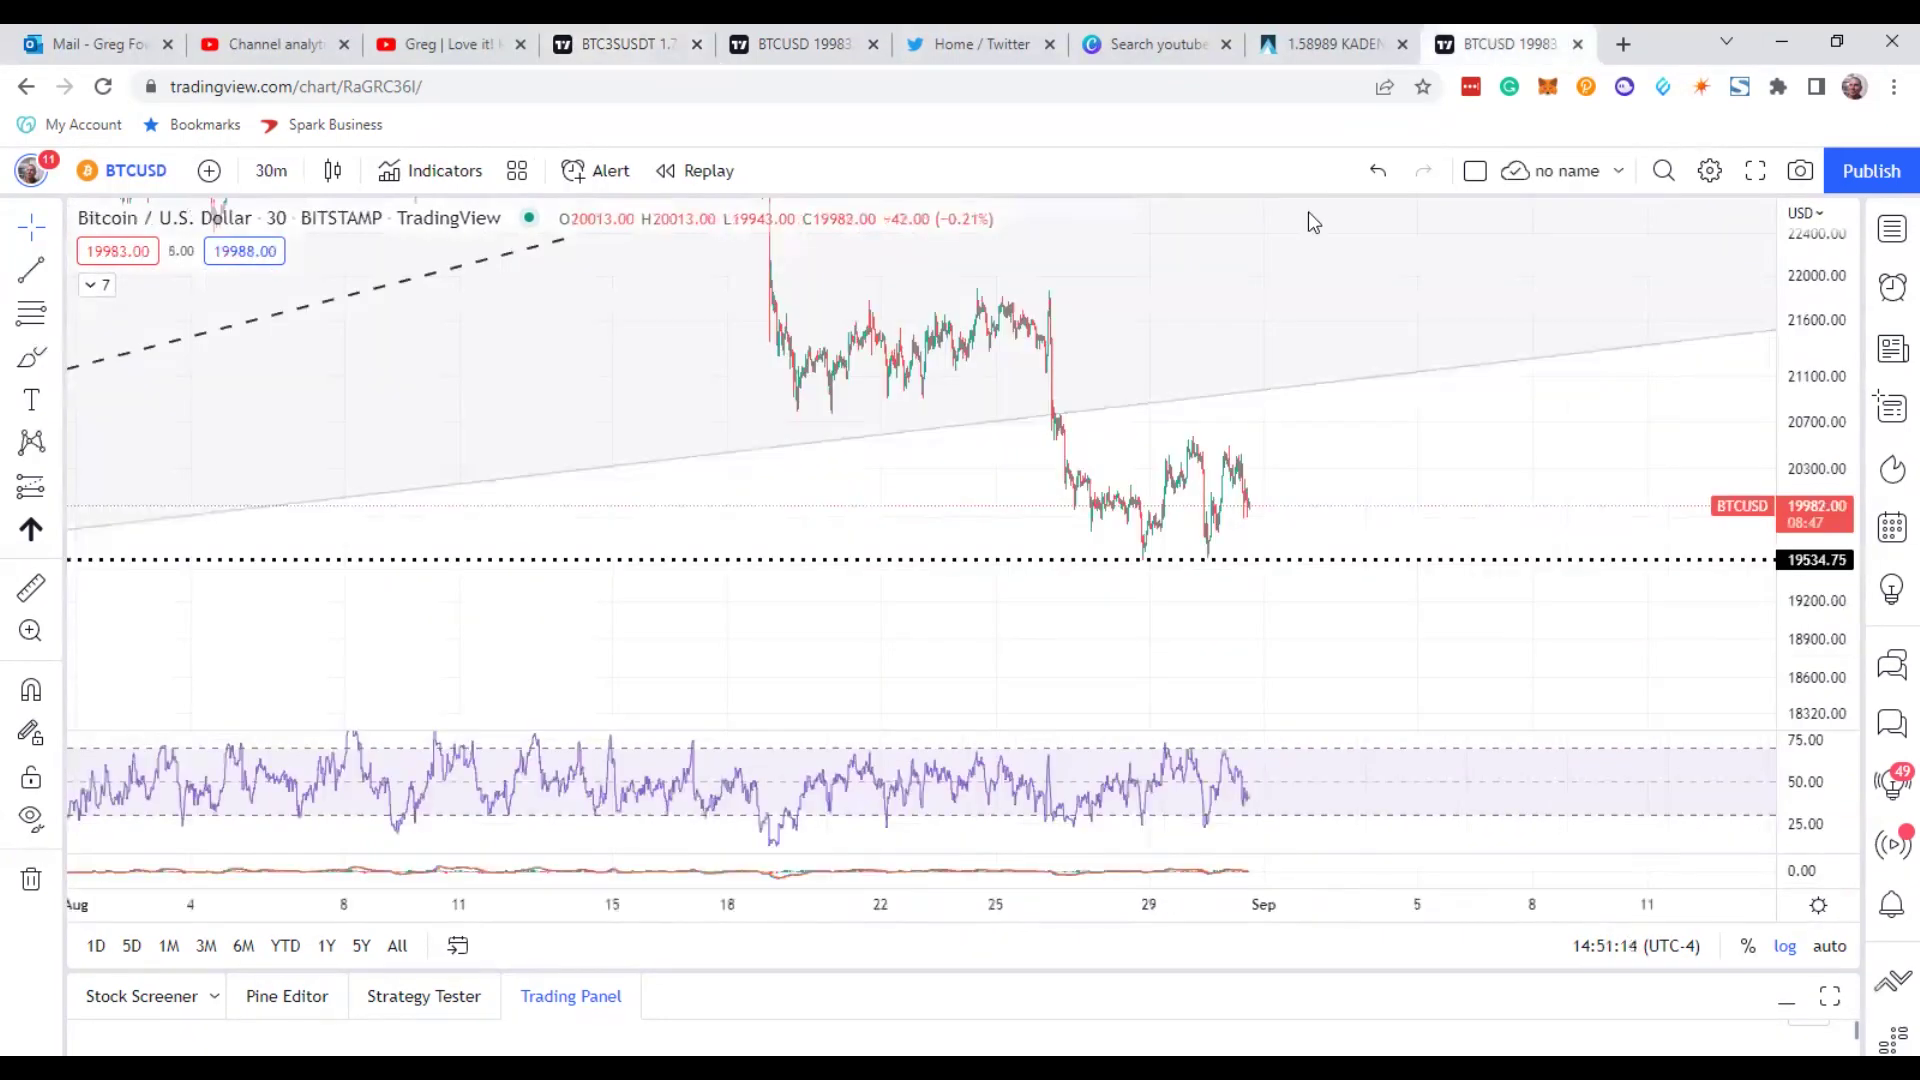
click(781, 46)
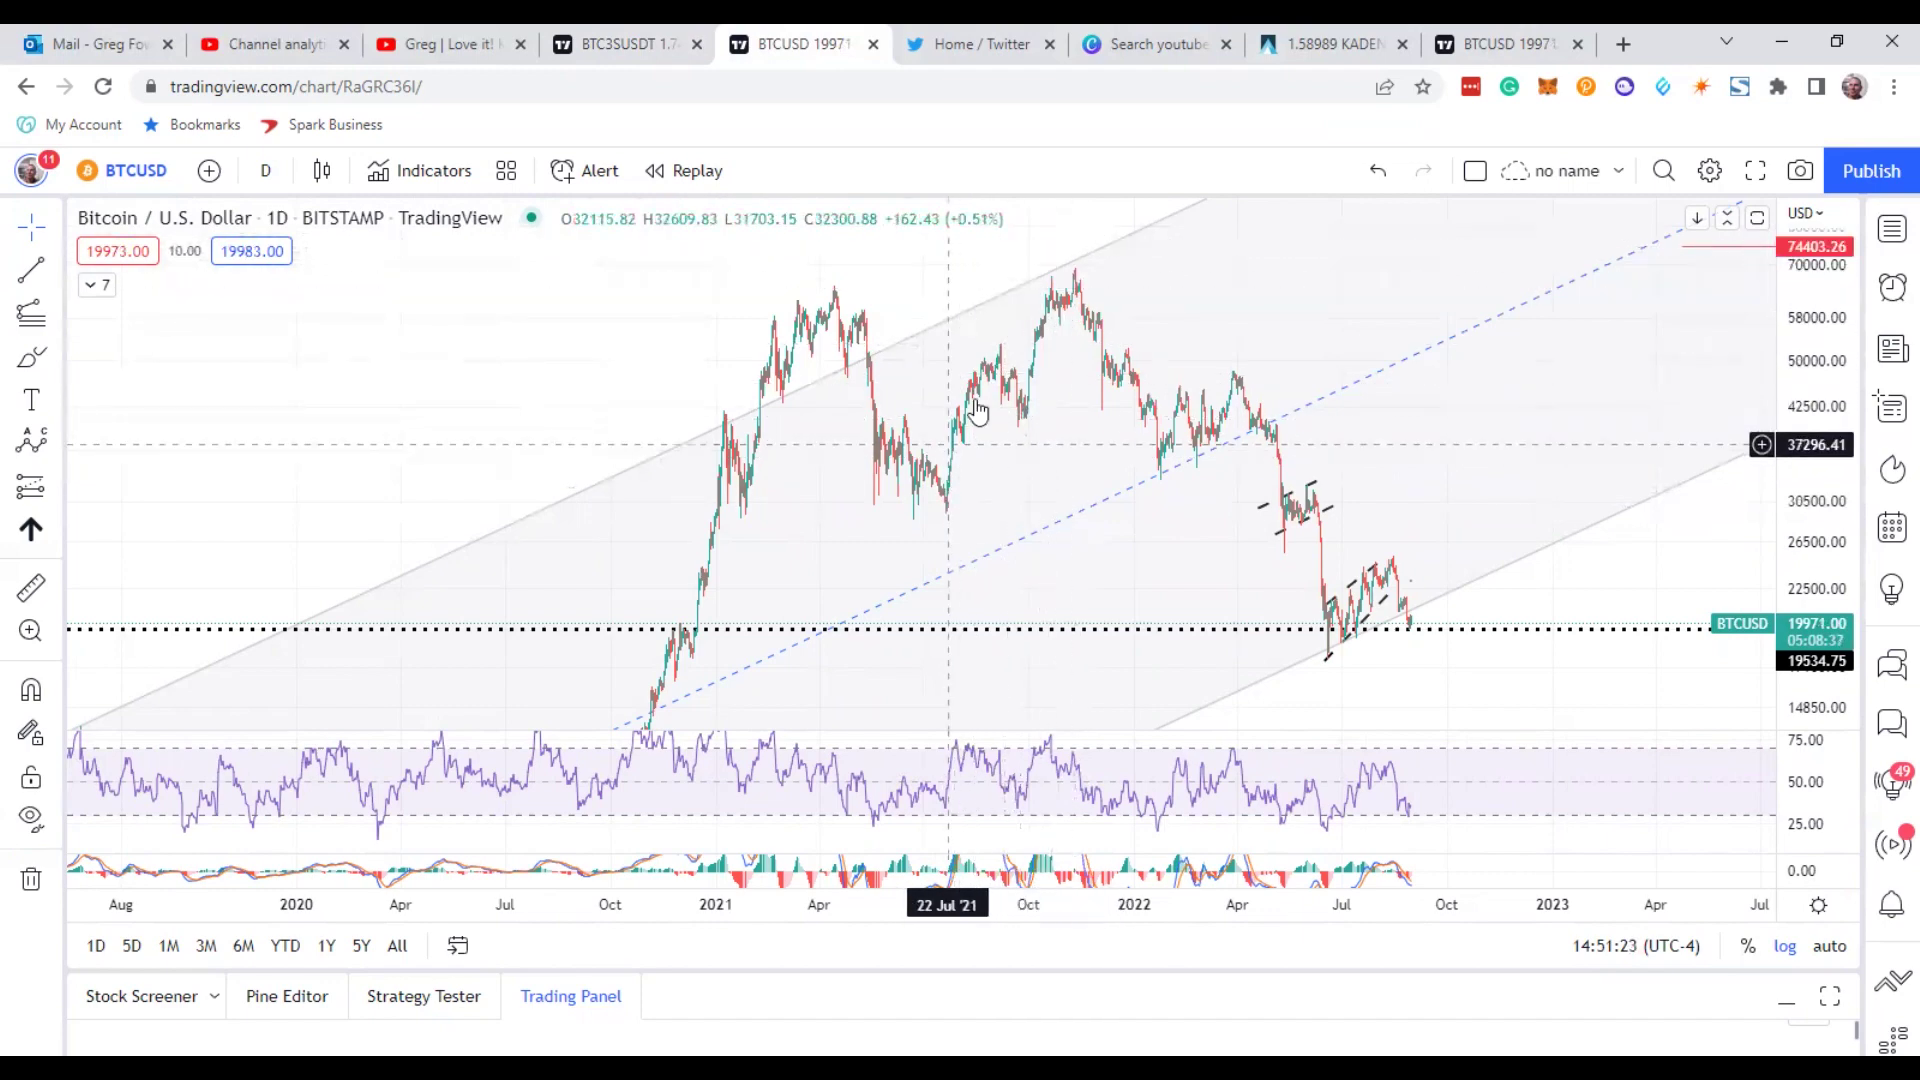
drag(1221, 296, 1192, 290)
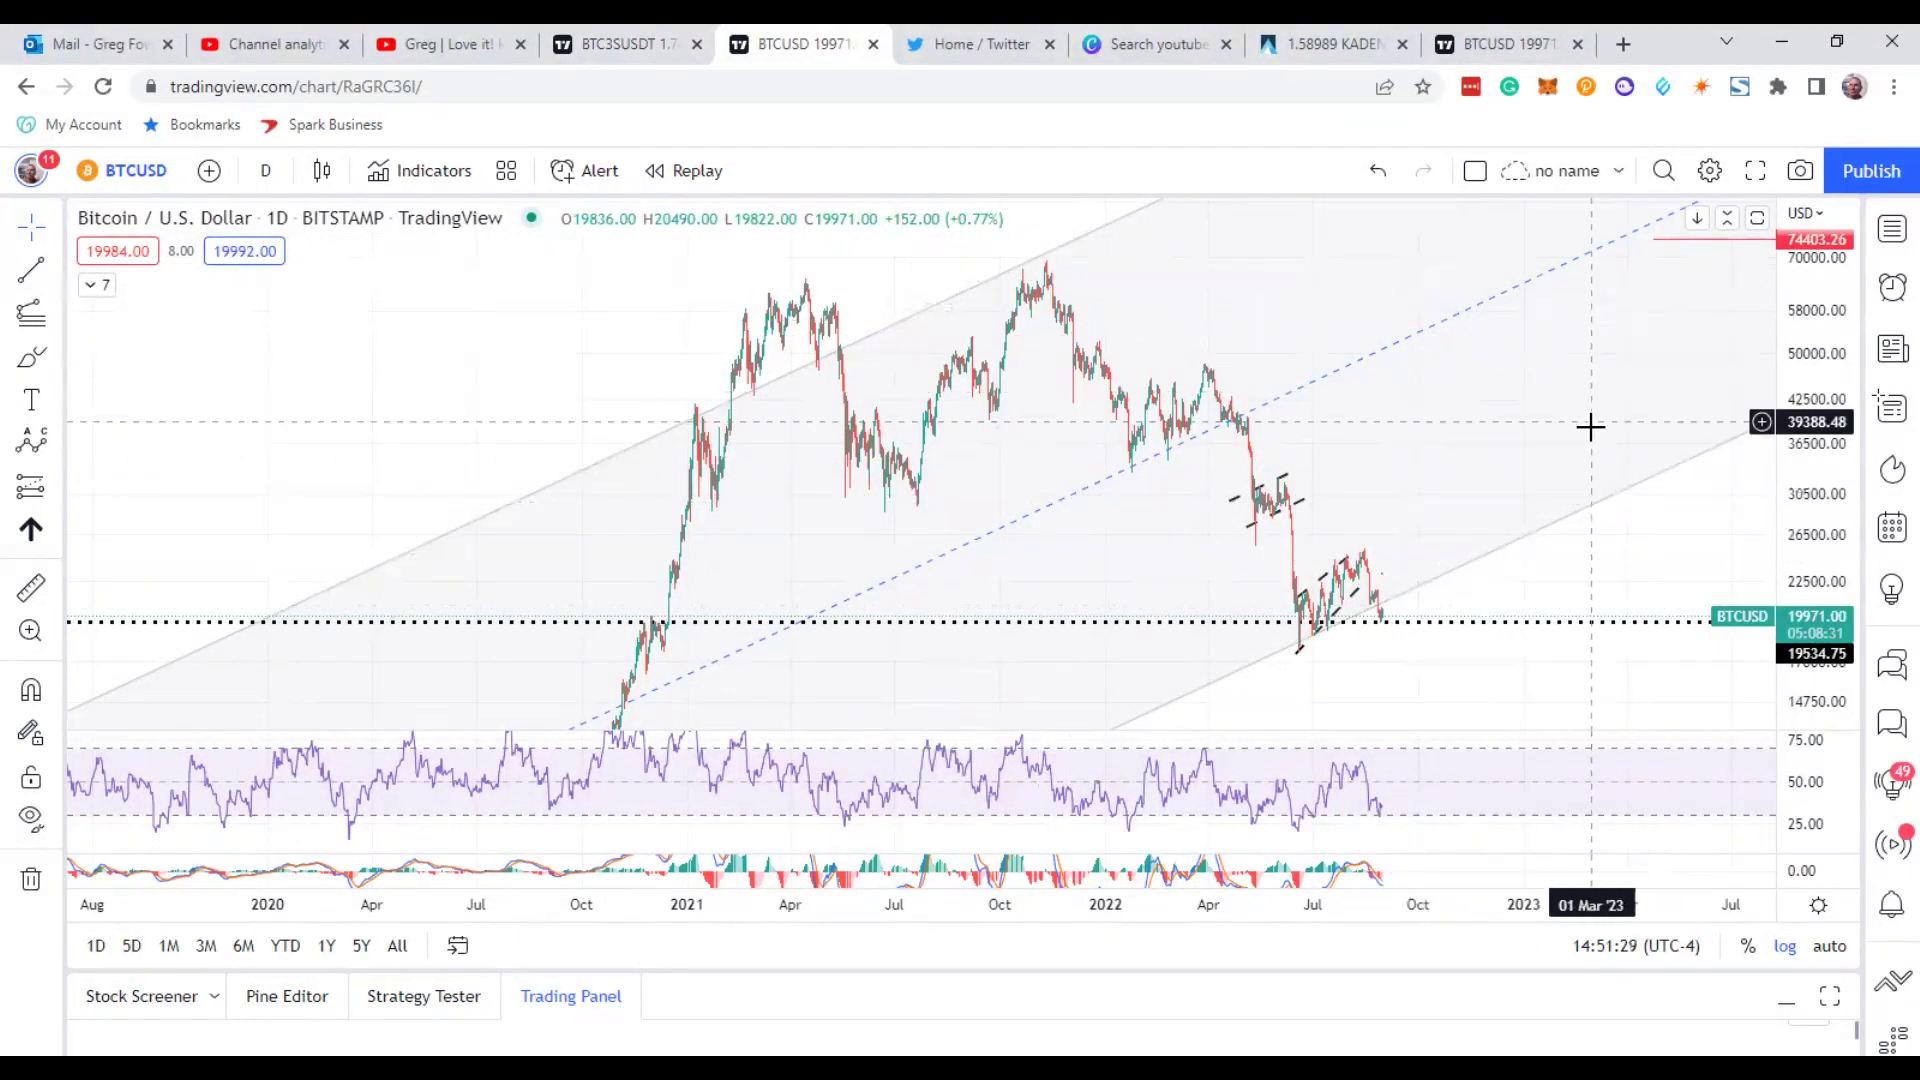
click(610, 38)
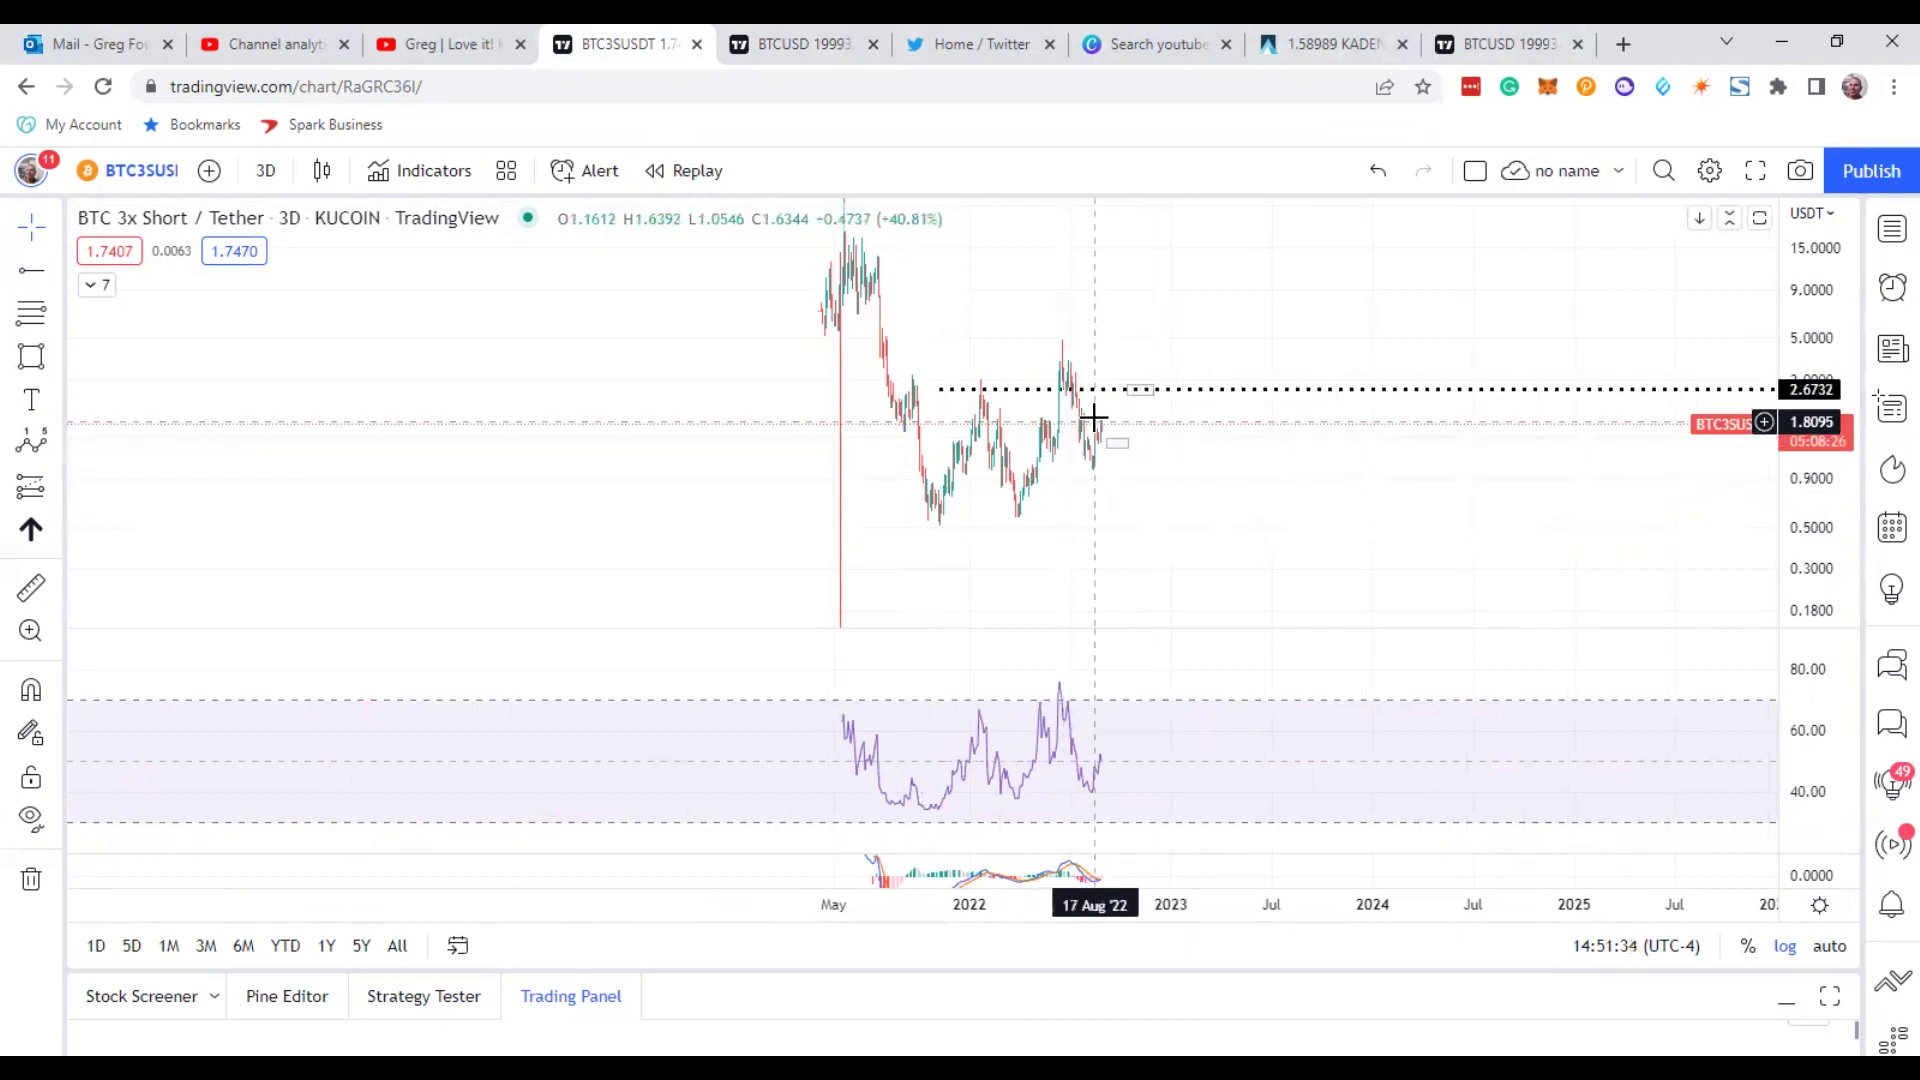
- Change the BTC 3x Short chart interval from 3 days to 12 hours
scroll(433, 288, up, 1)
click(266, 172)
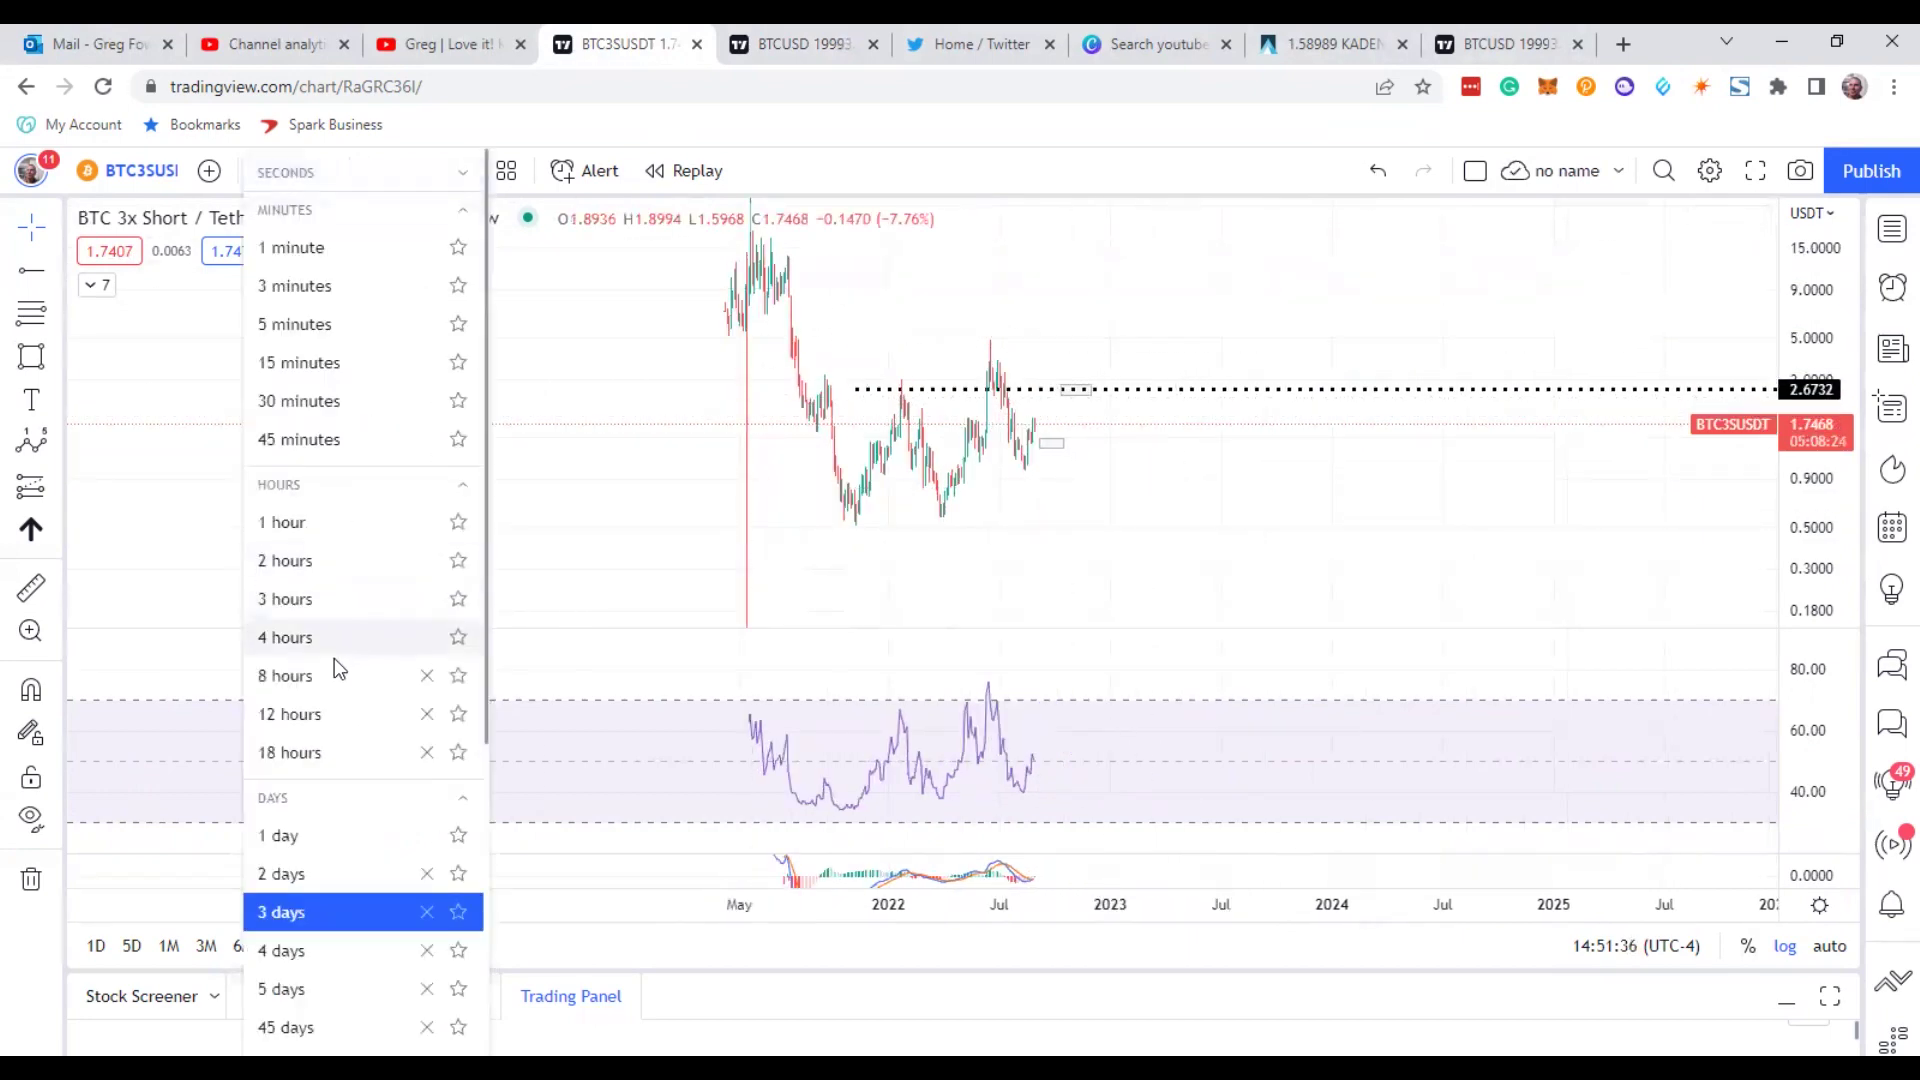
click(290, 714)
- Zoom and pan the 12-hour chart, then jump to the 30-minute BTC/USD tab with Ctrl+9
scroll(1600, 450, up, 5)
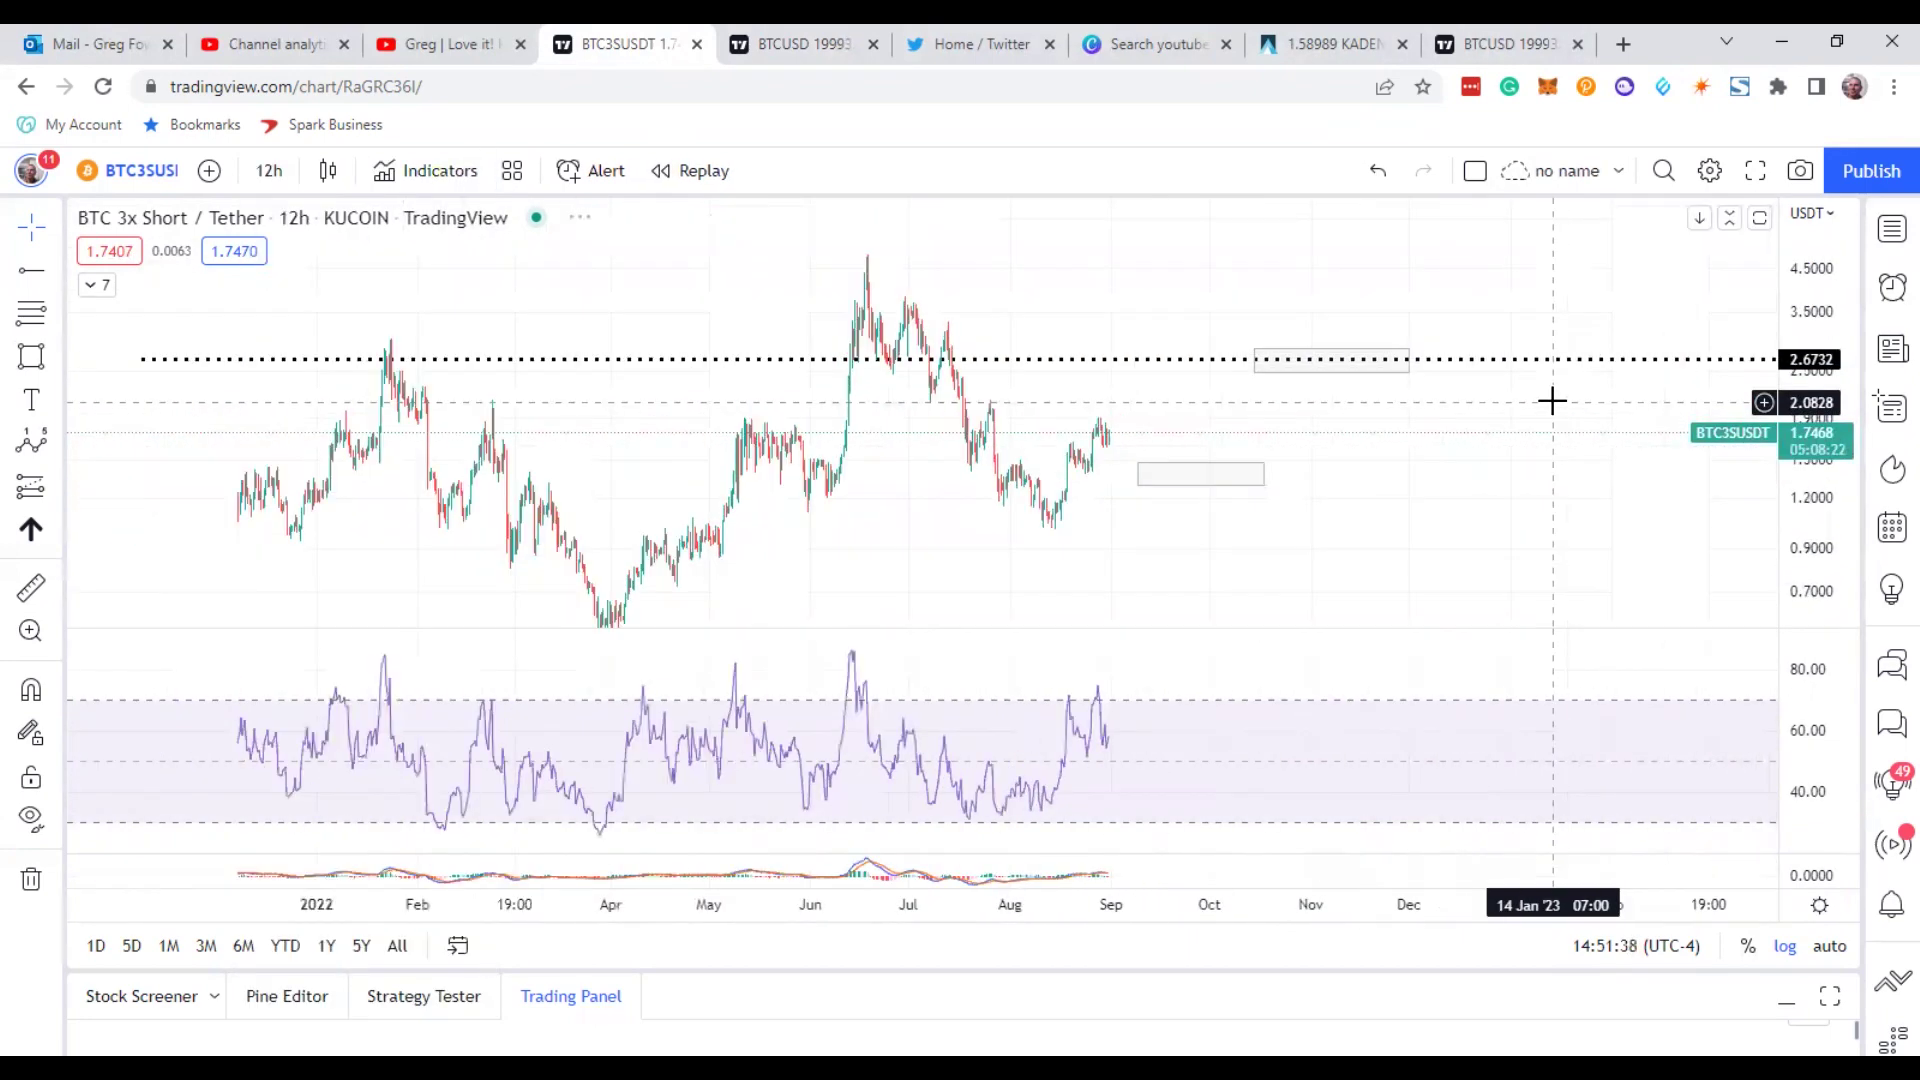
scroll(1552, 401, down, 1)
scroll(1380, 407, up, 1)
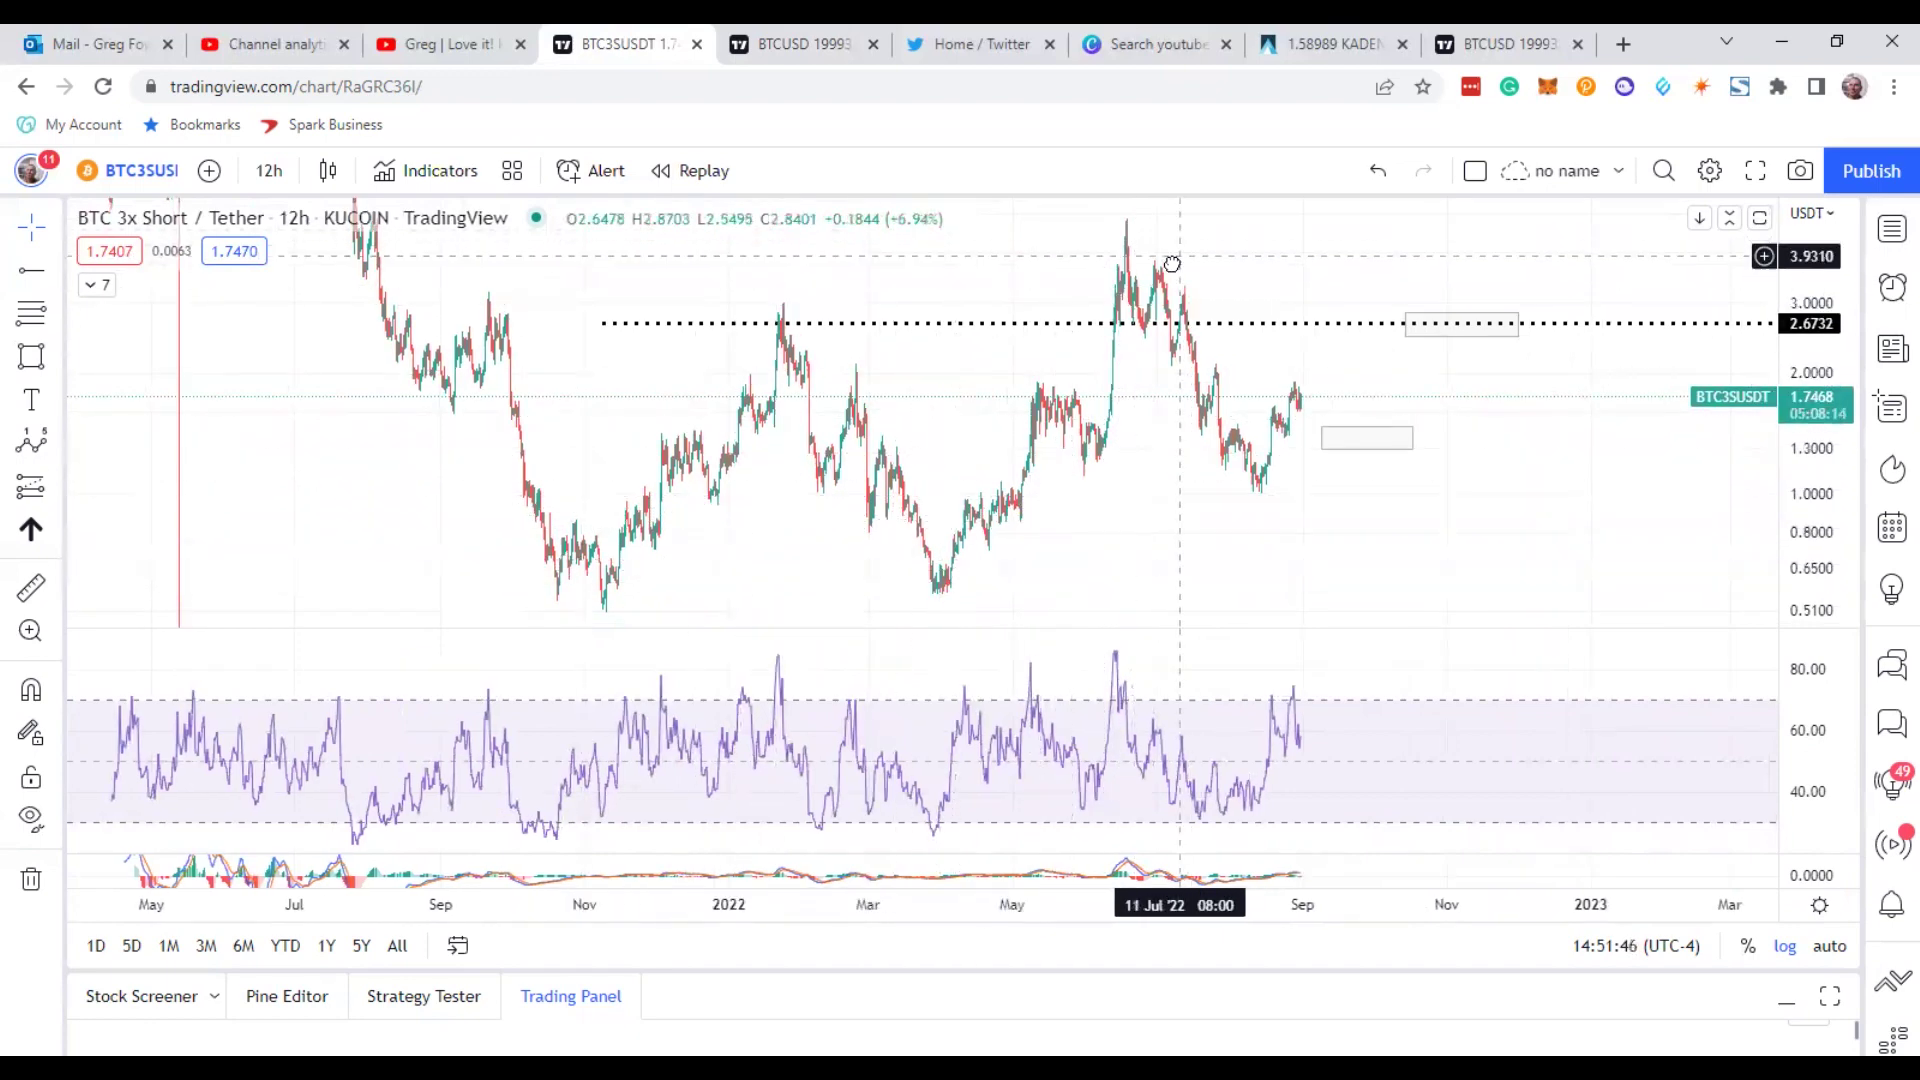
drag(1172, 263, 1158, 265)
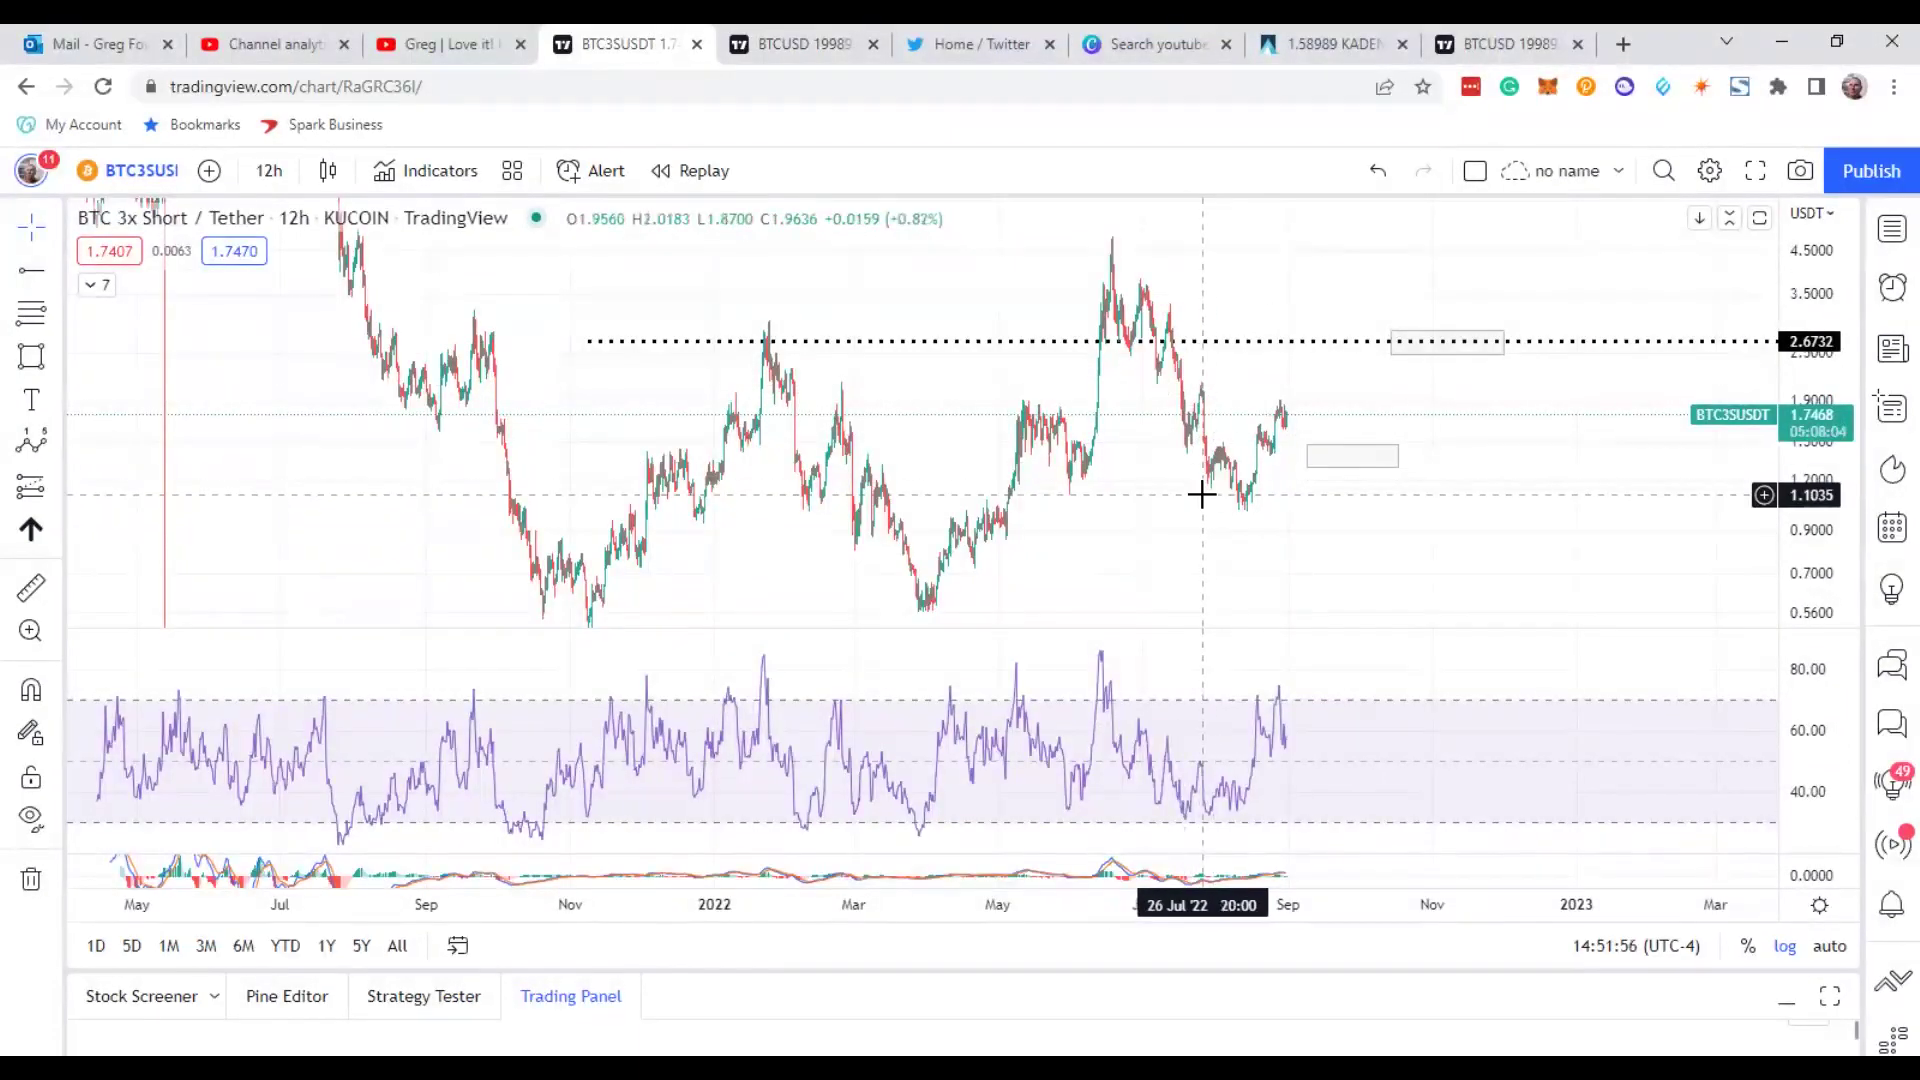
scroll(1247, 390, up, 1)
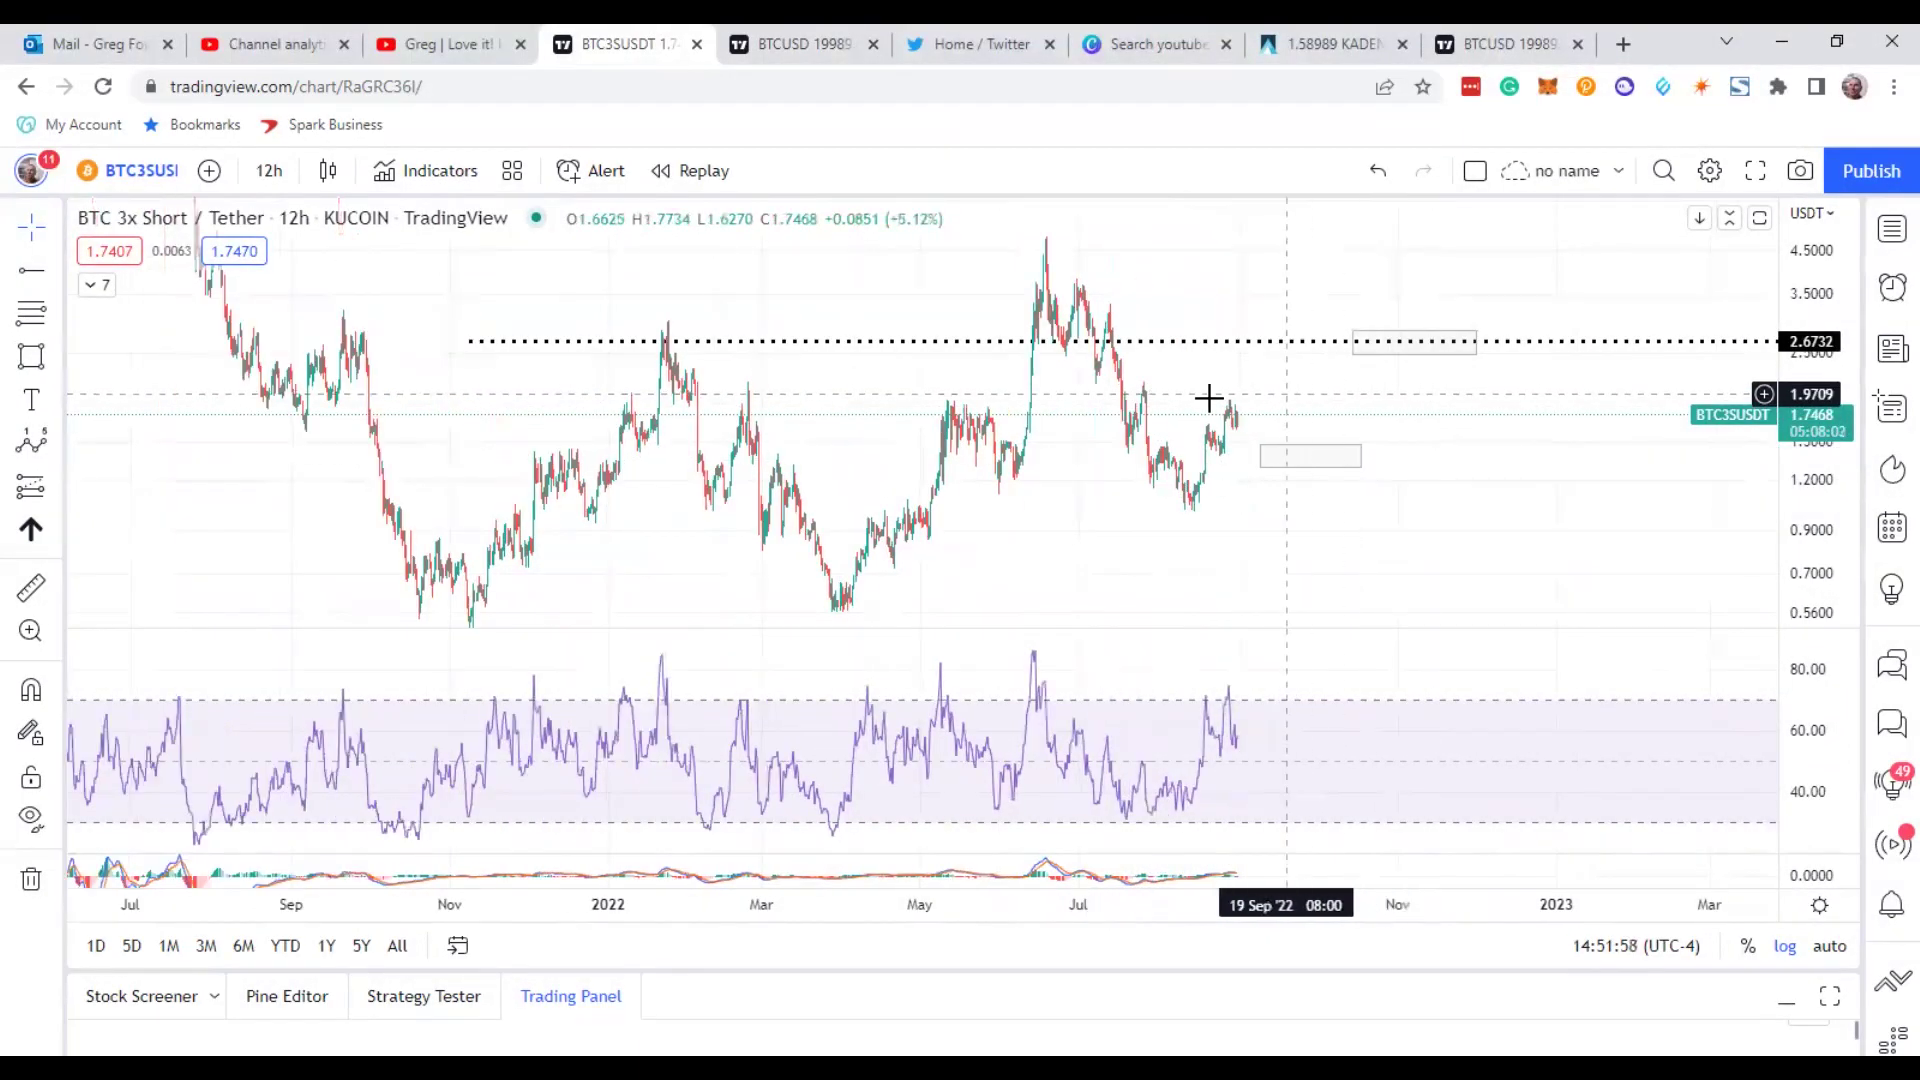
key(ctrl+9)
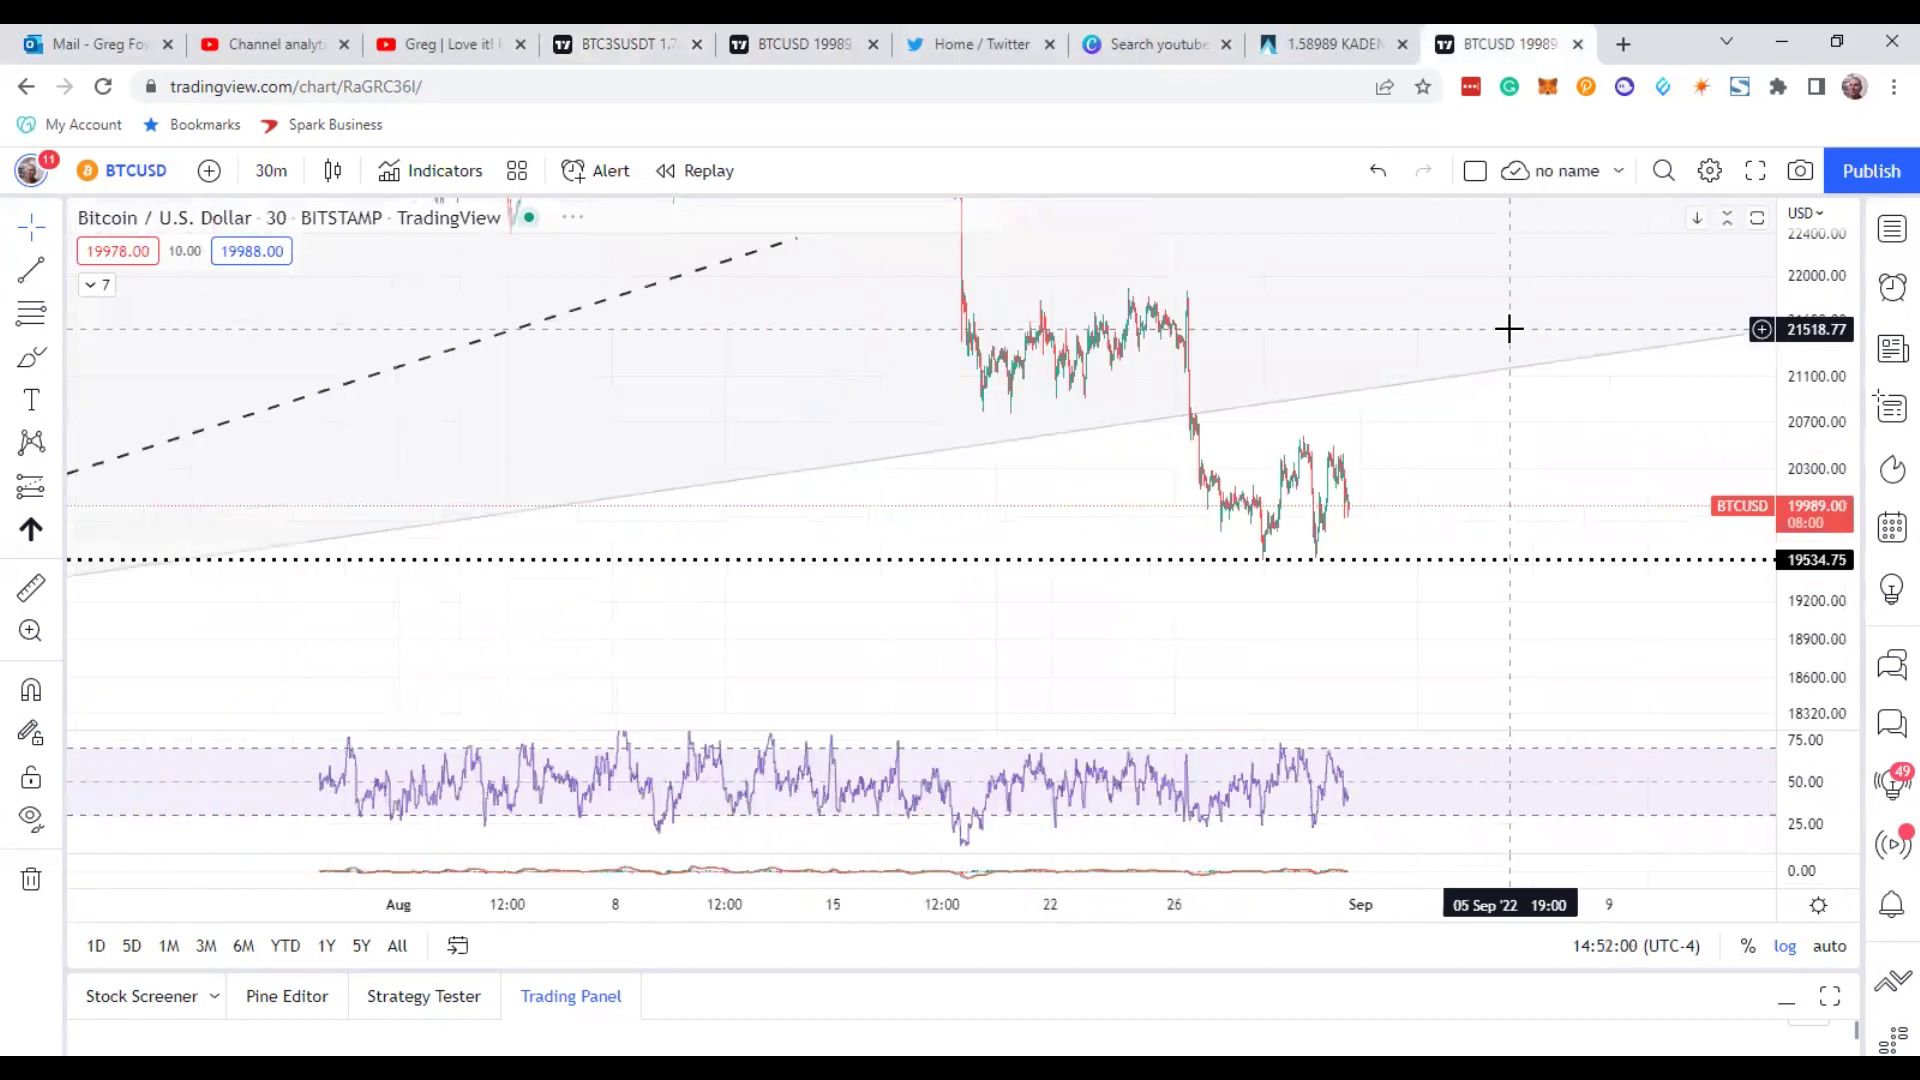
- Change the BTC/USD chart interval from 30 minutes to 8 hours
scroll(1812, 400, down, 1)
scroll(1600, 370, down, 1)
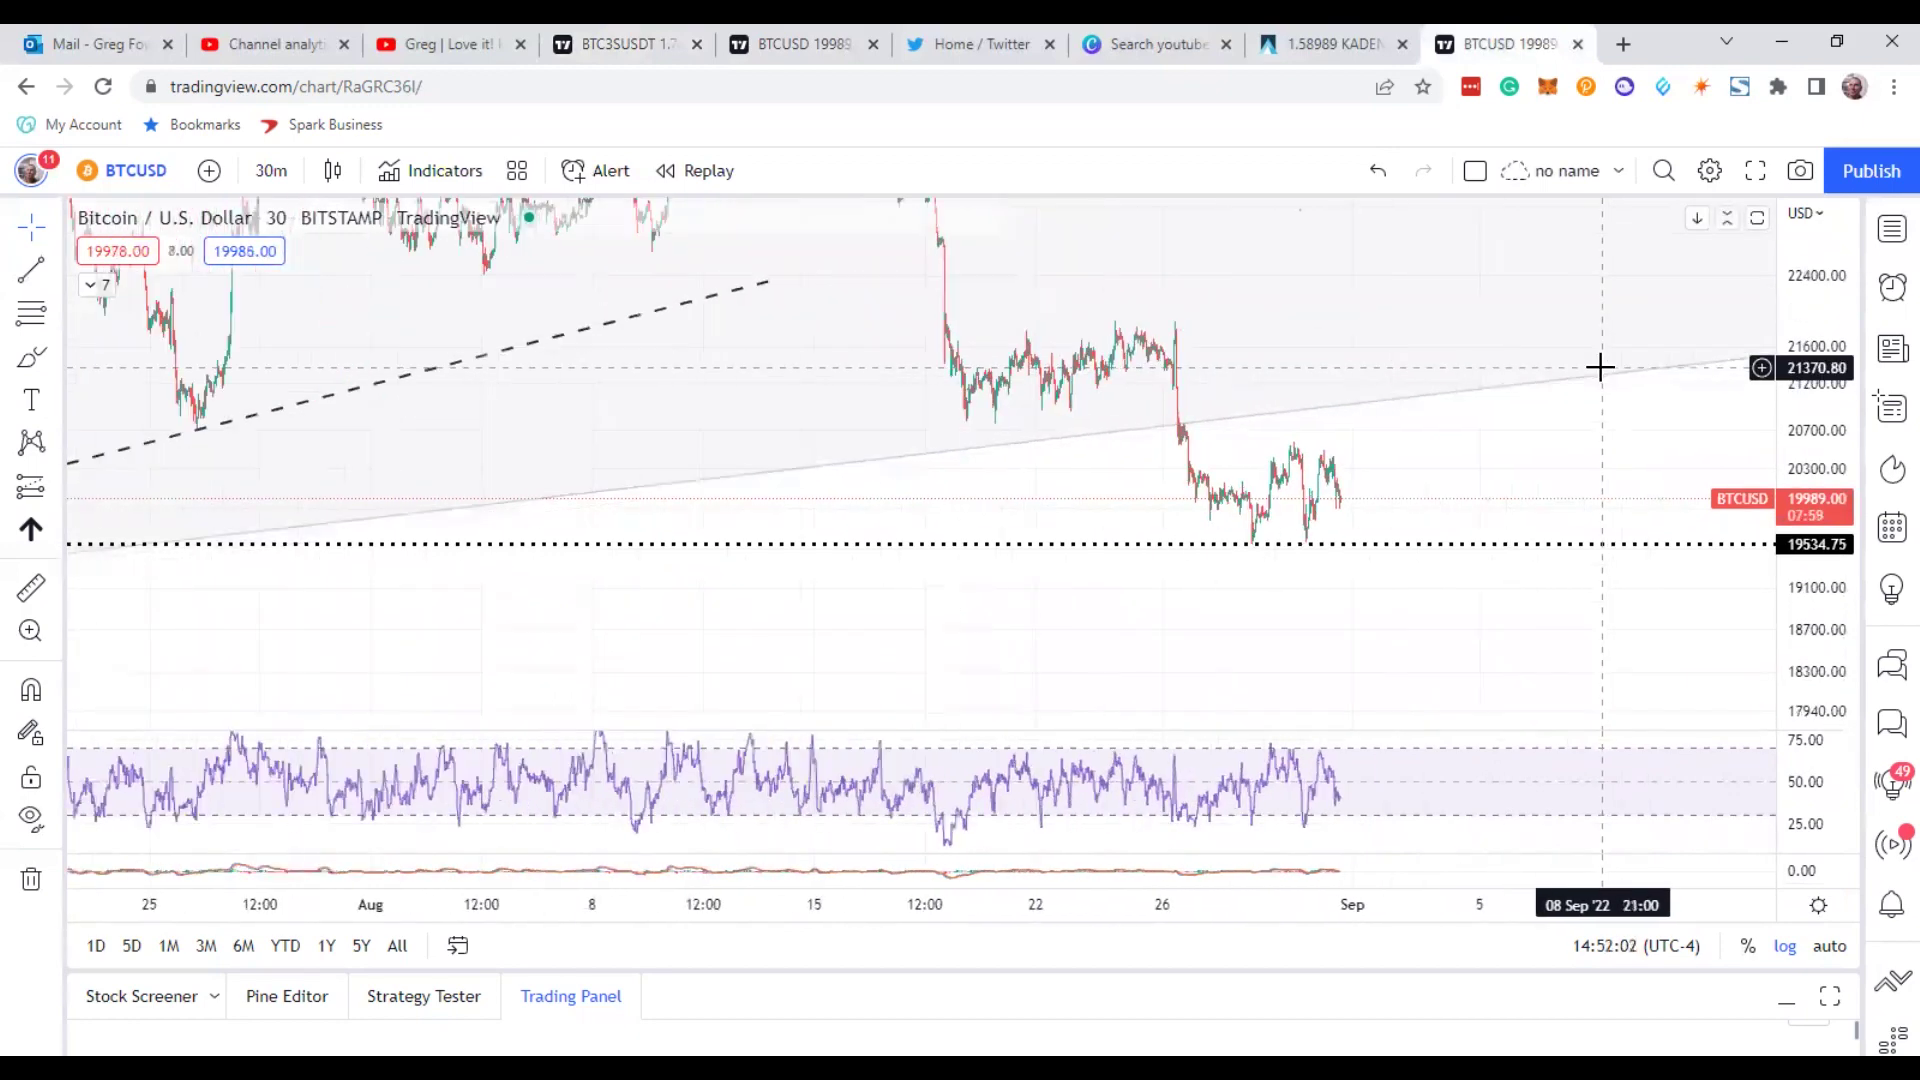
click(268, 185)
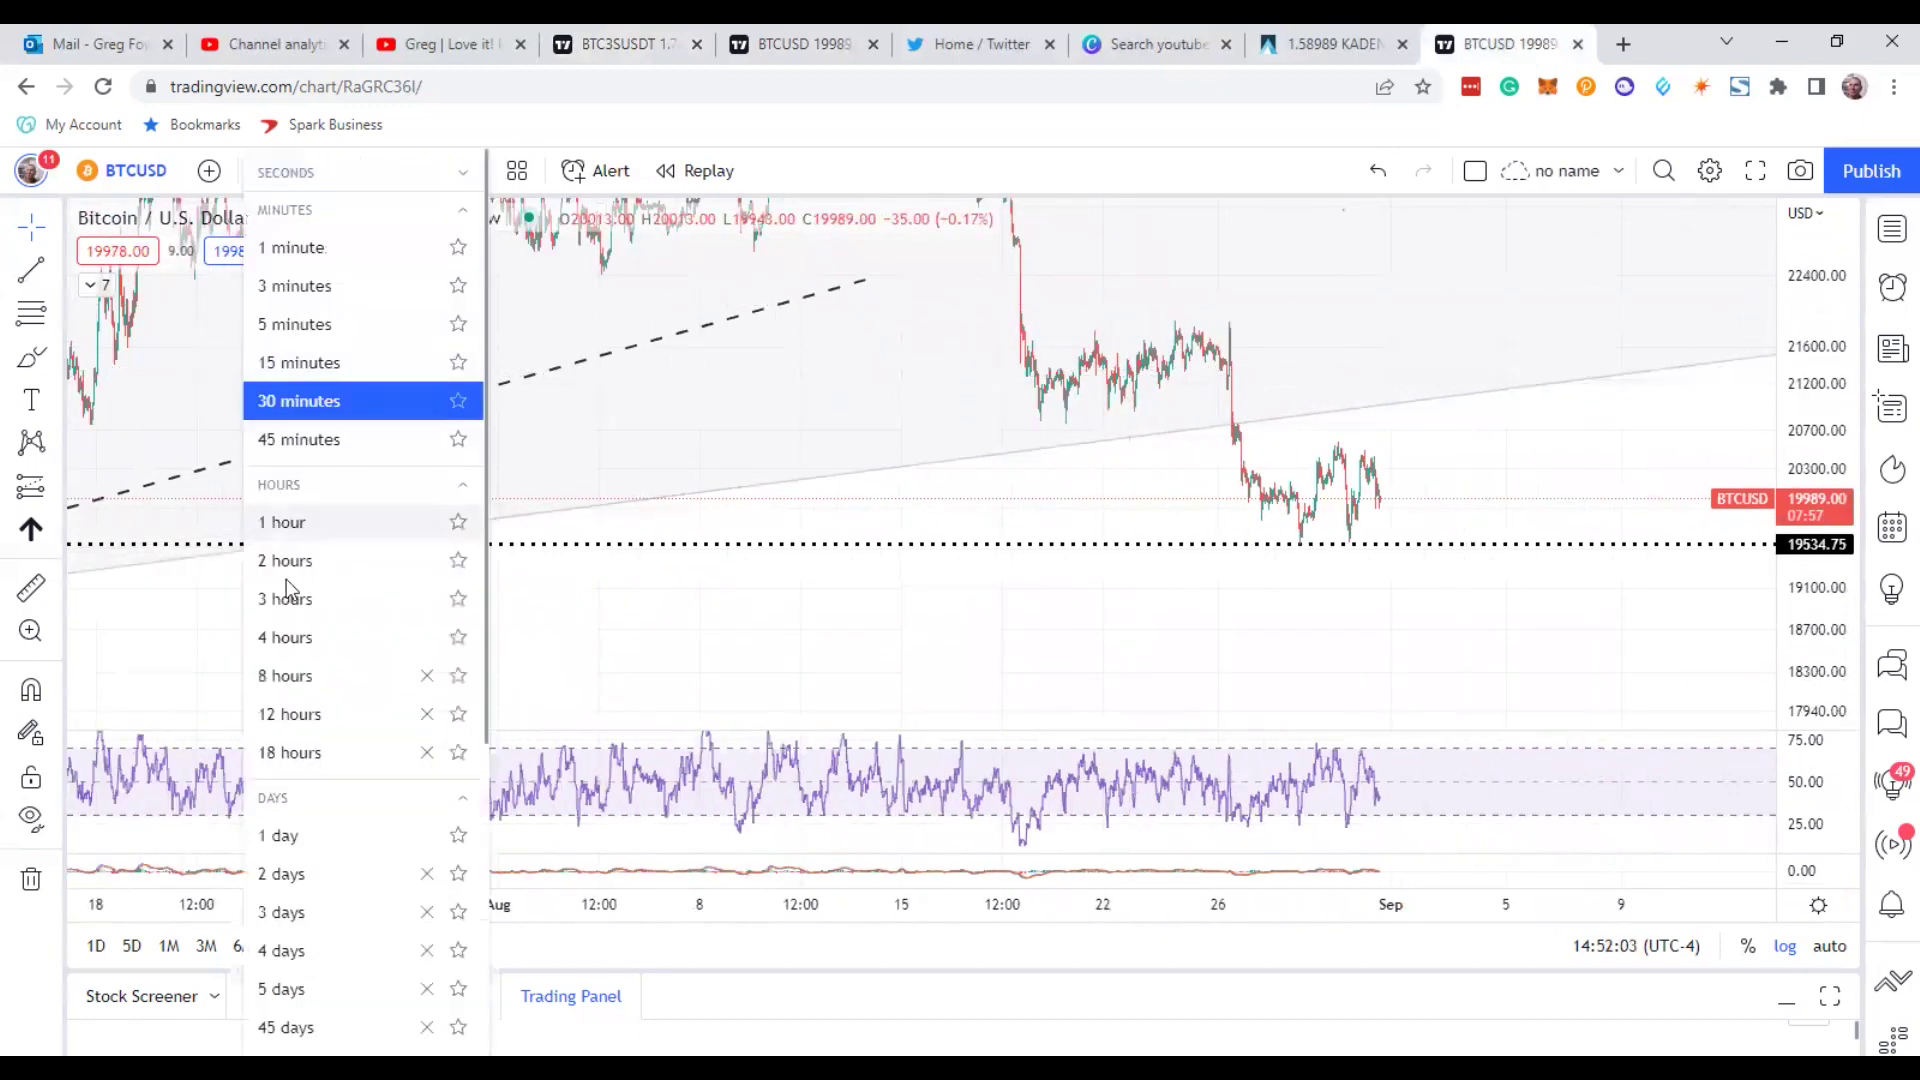
click(288, 674)
- Zoom in on the 8-hour chart and return to the BTC 3x Short tab
scroll(1427, 326, up, 4)
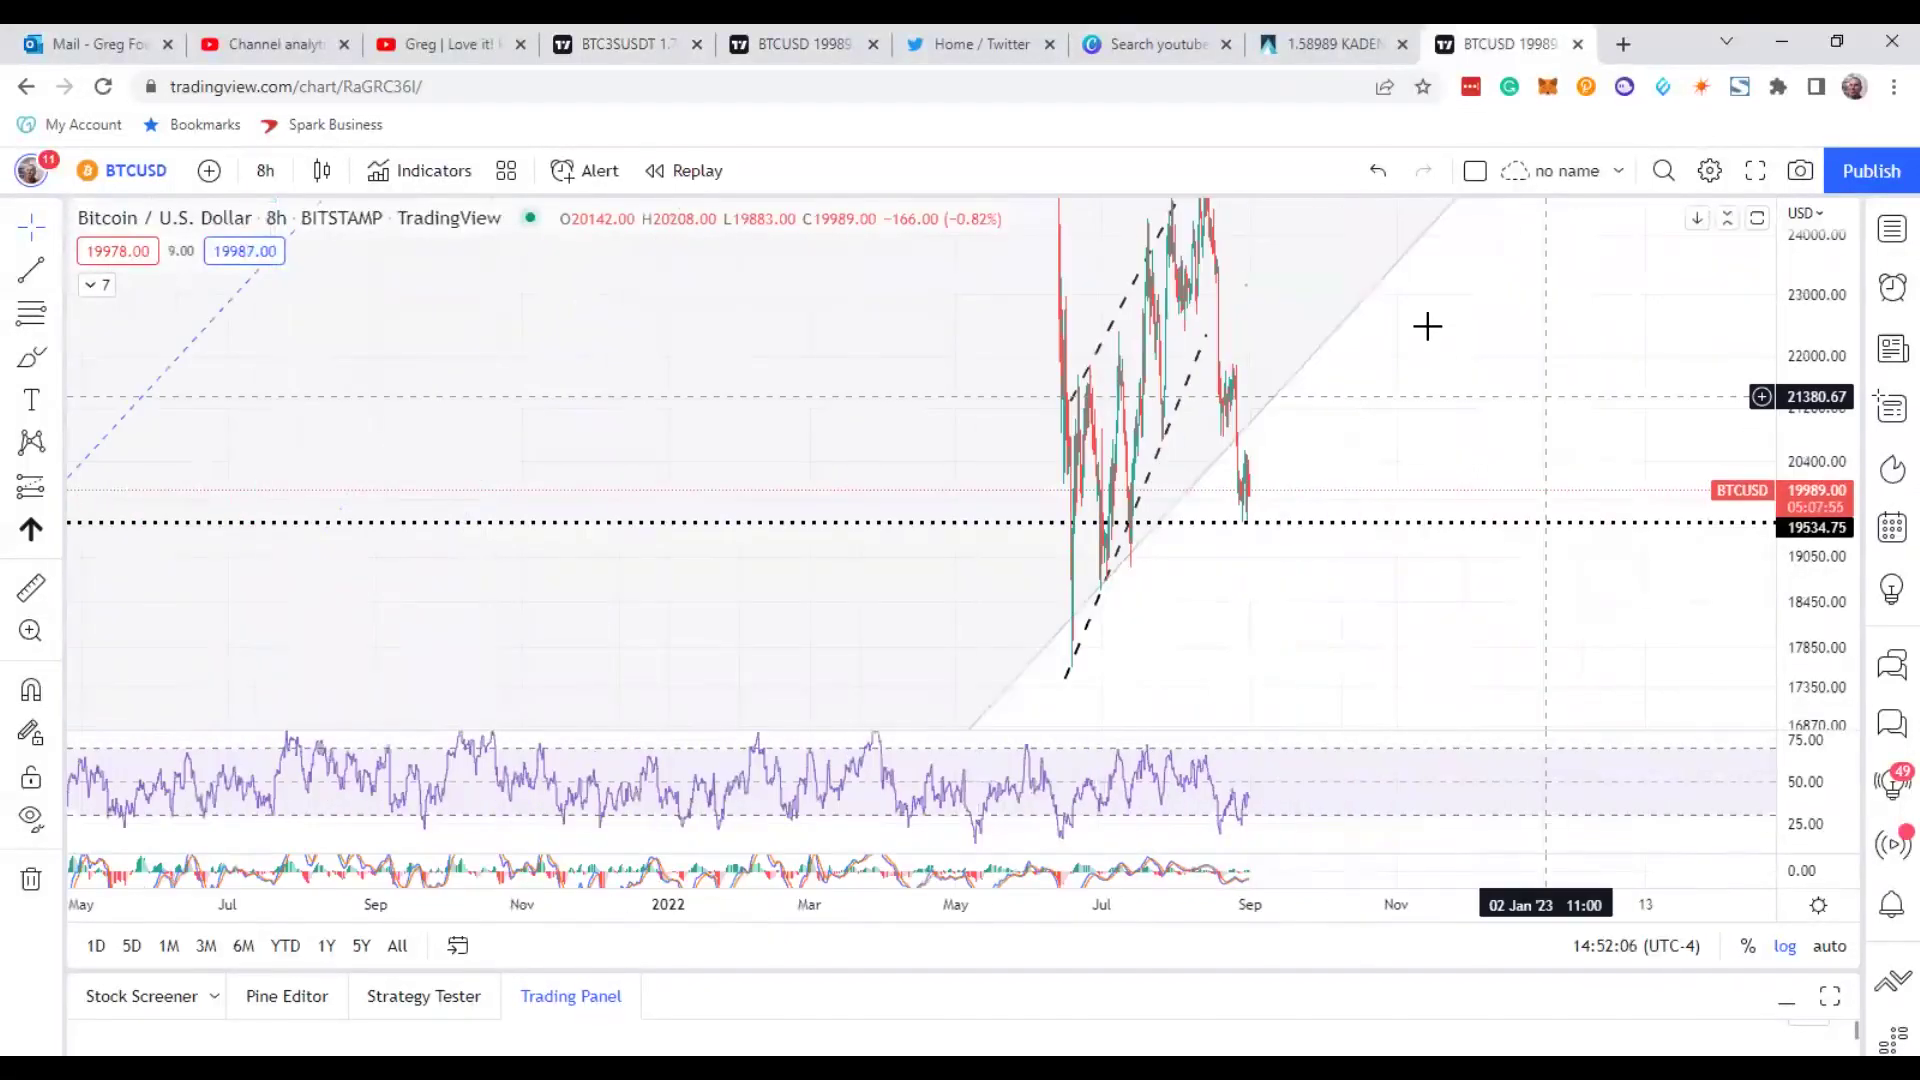
scroll(1300, 340, up, 4)
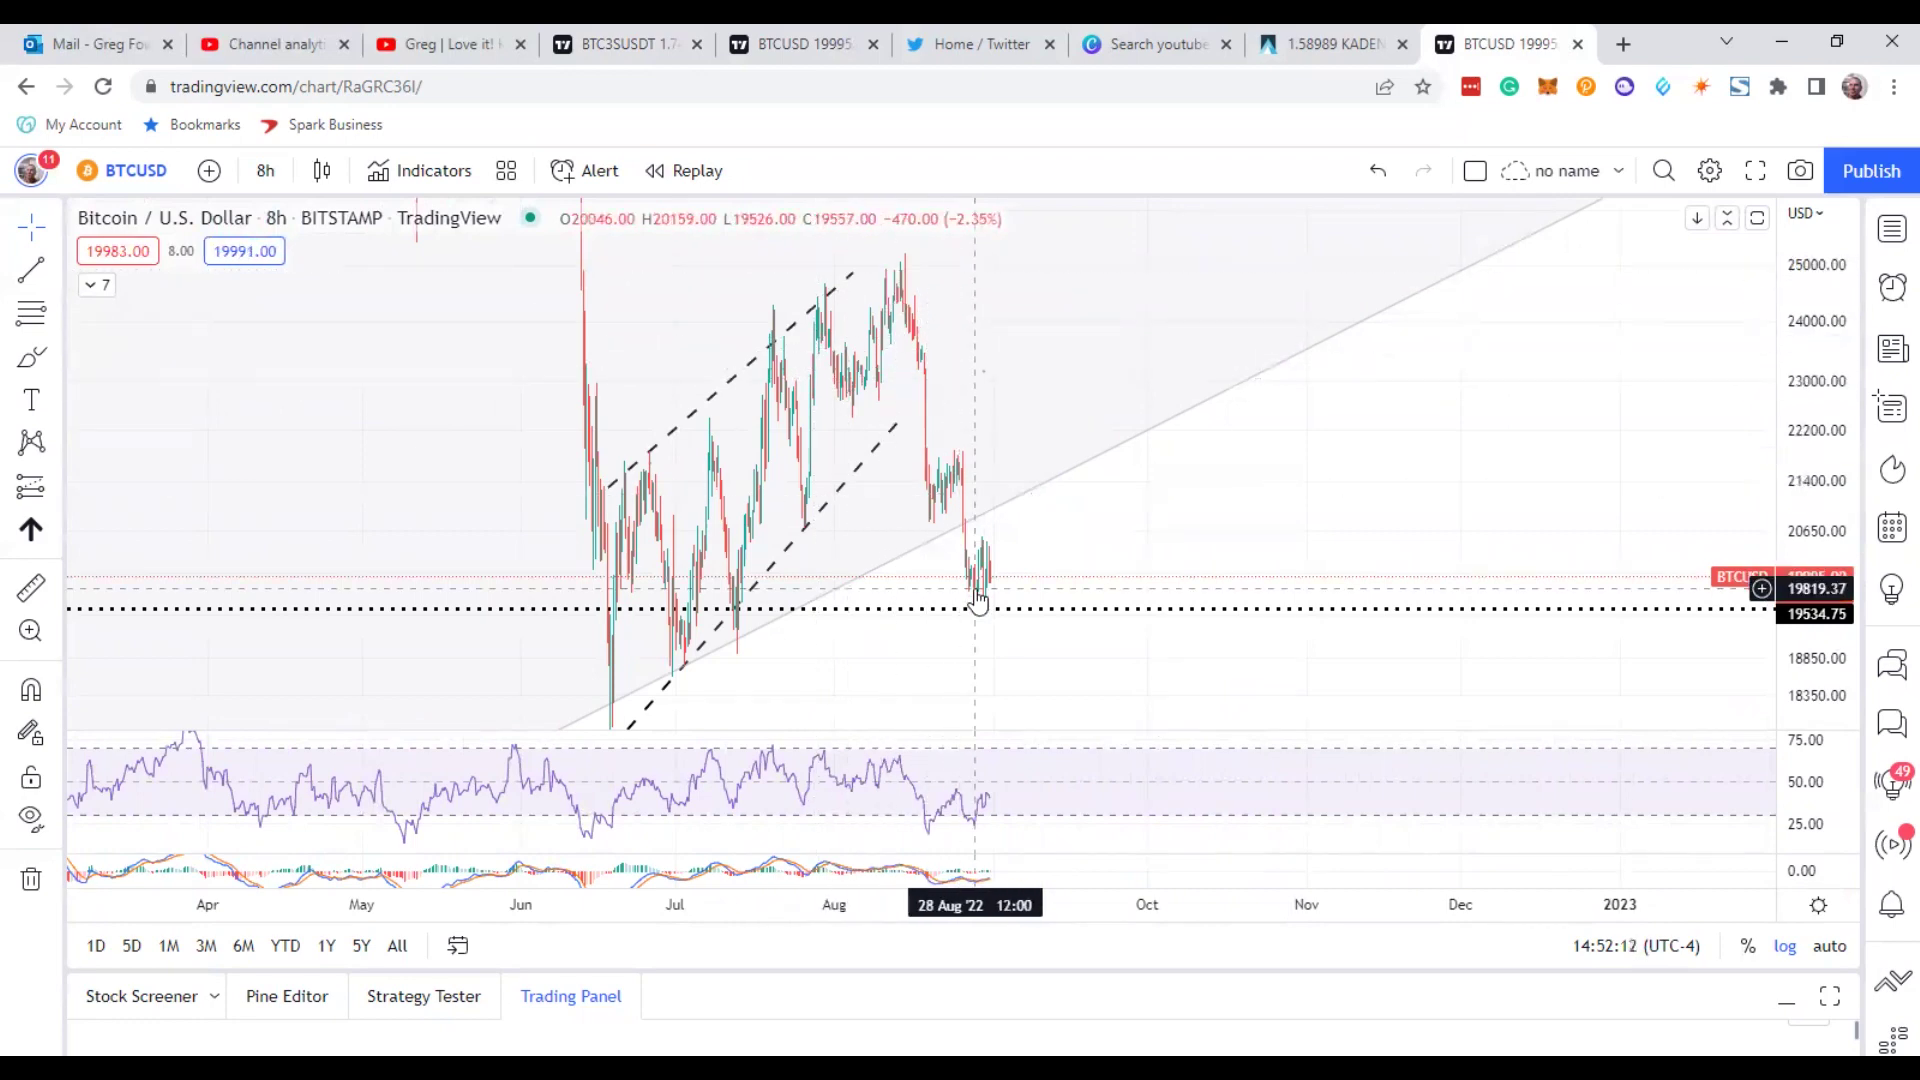
click(593, 40)
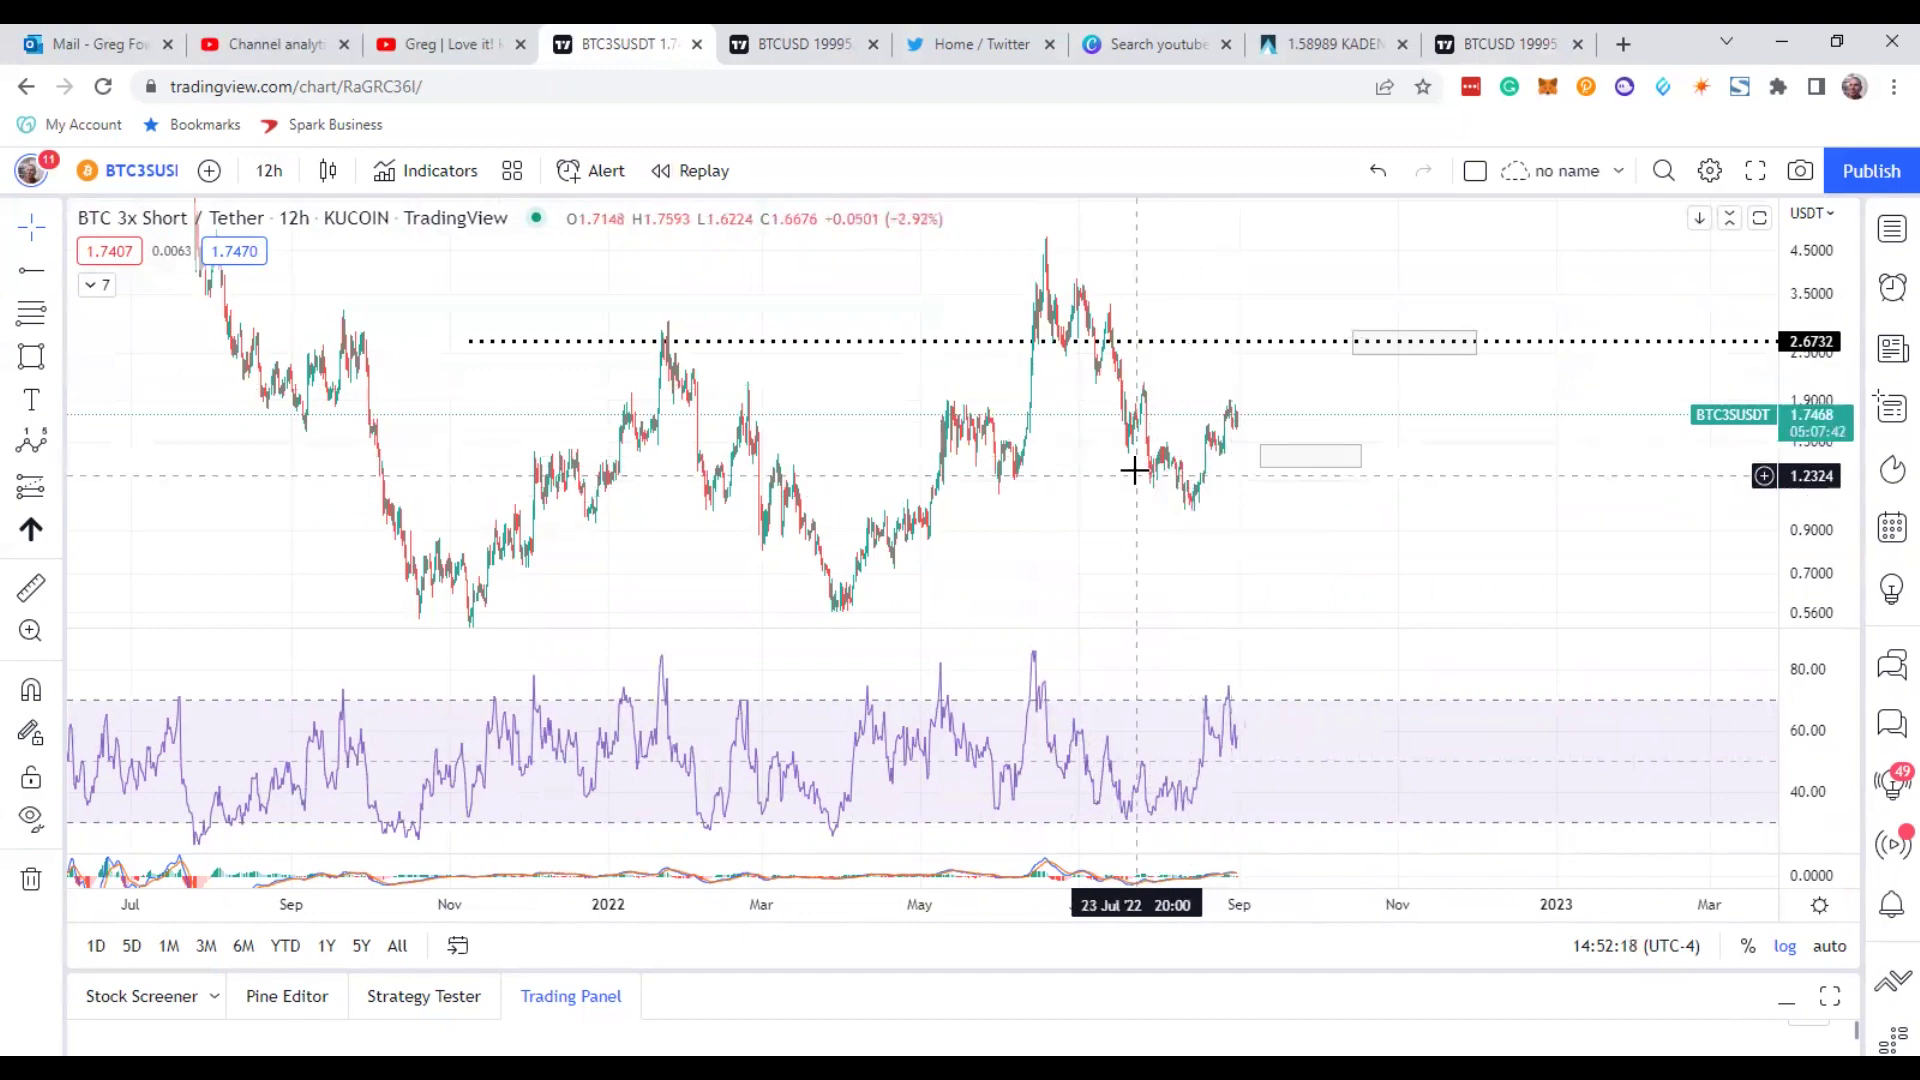
- Draw an Elliott impulse wave from the June peak to the recent low, projecting ii, iii, iv
scroll(1372, 394, down, 1)
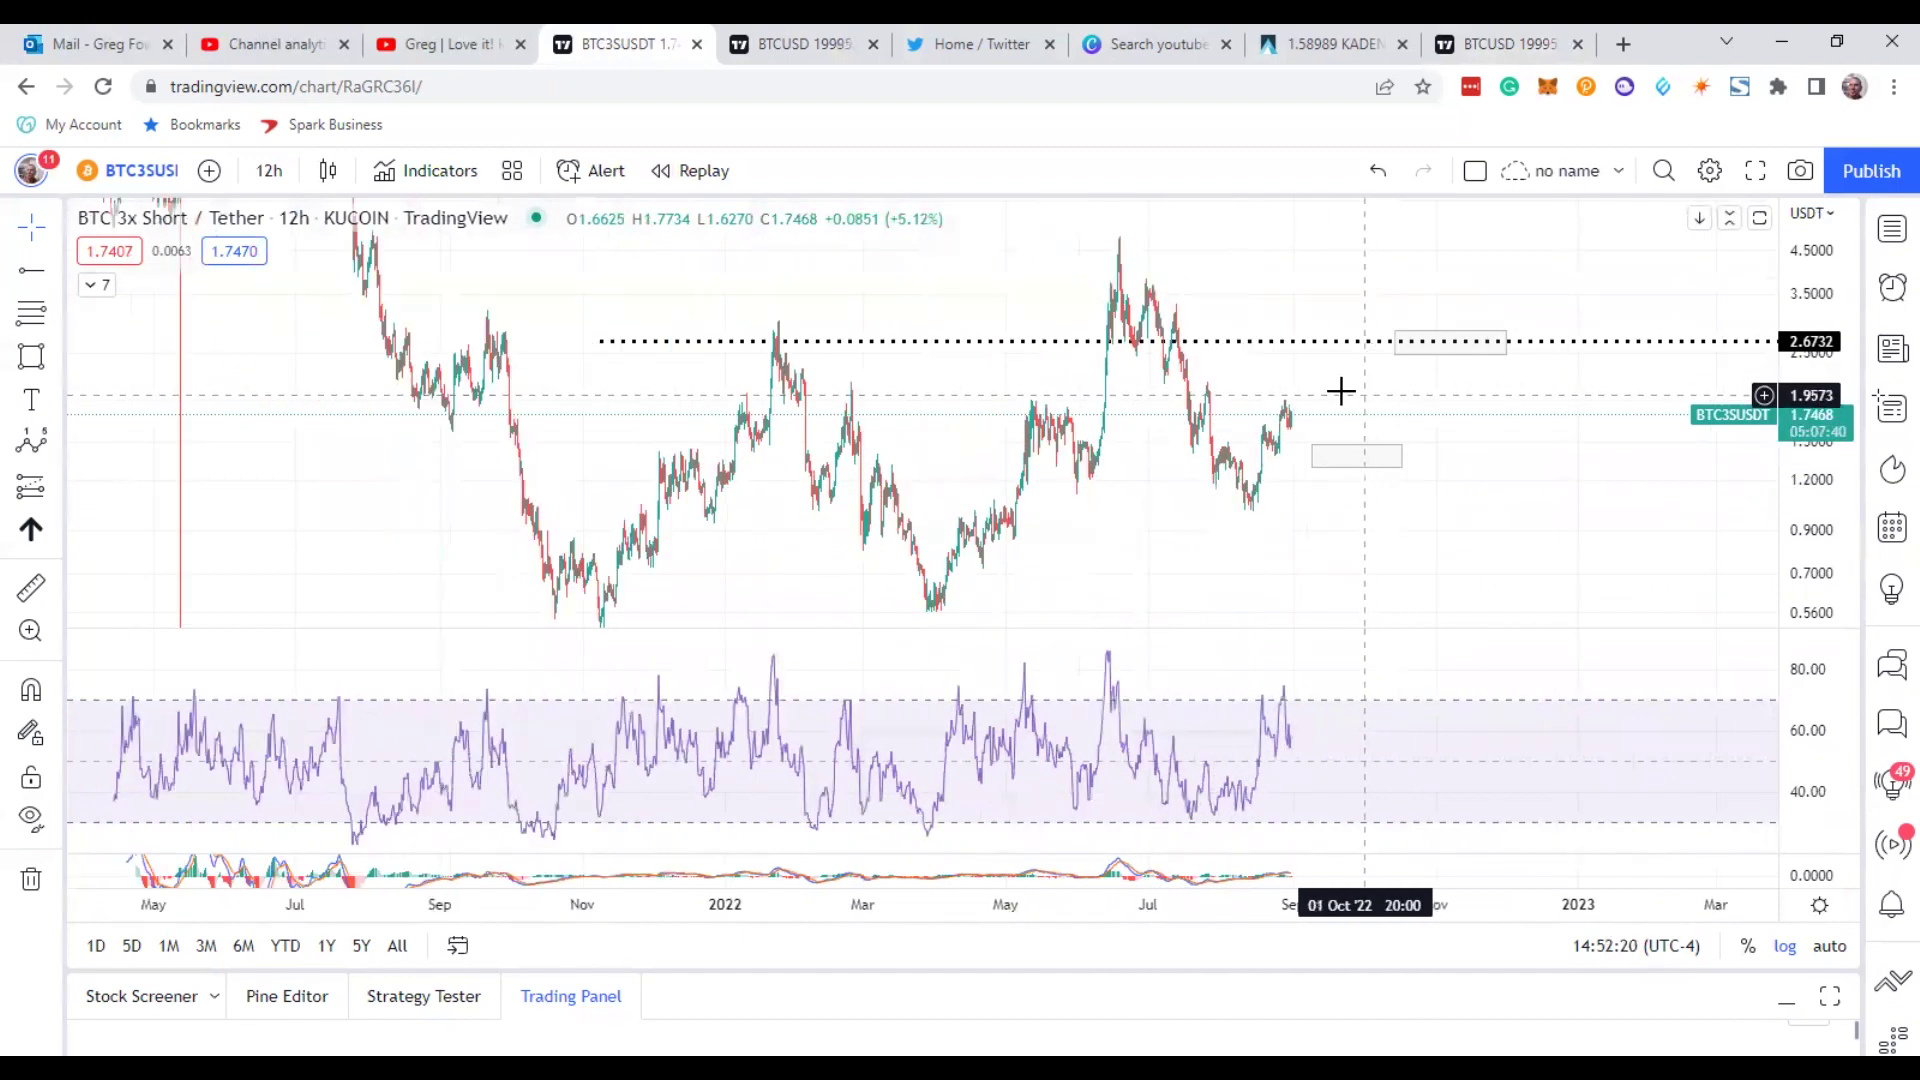
click(30, 443)
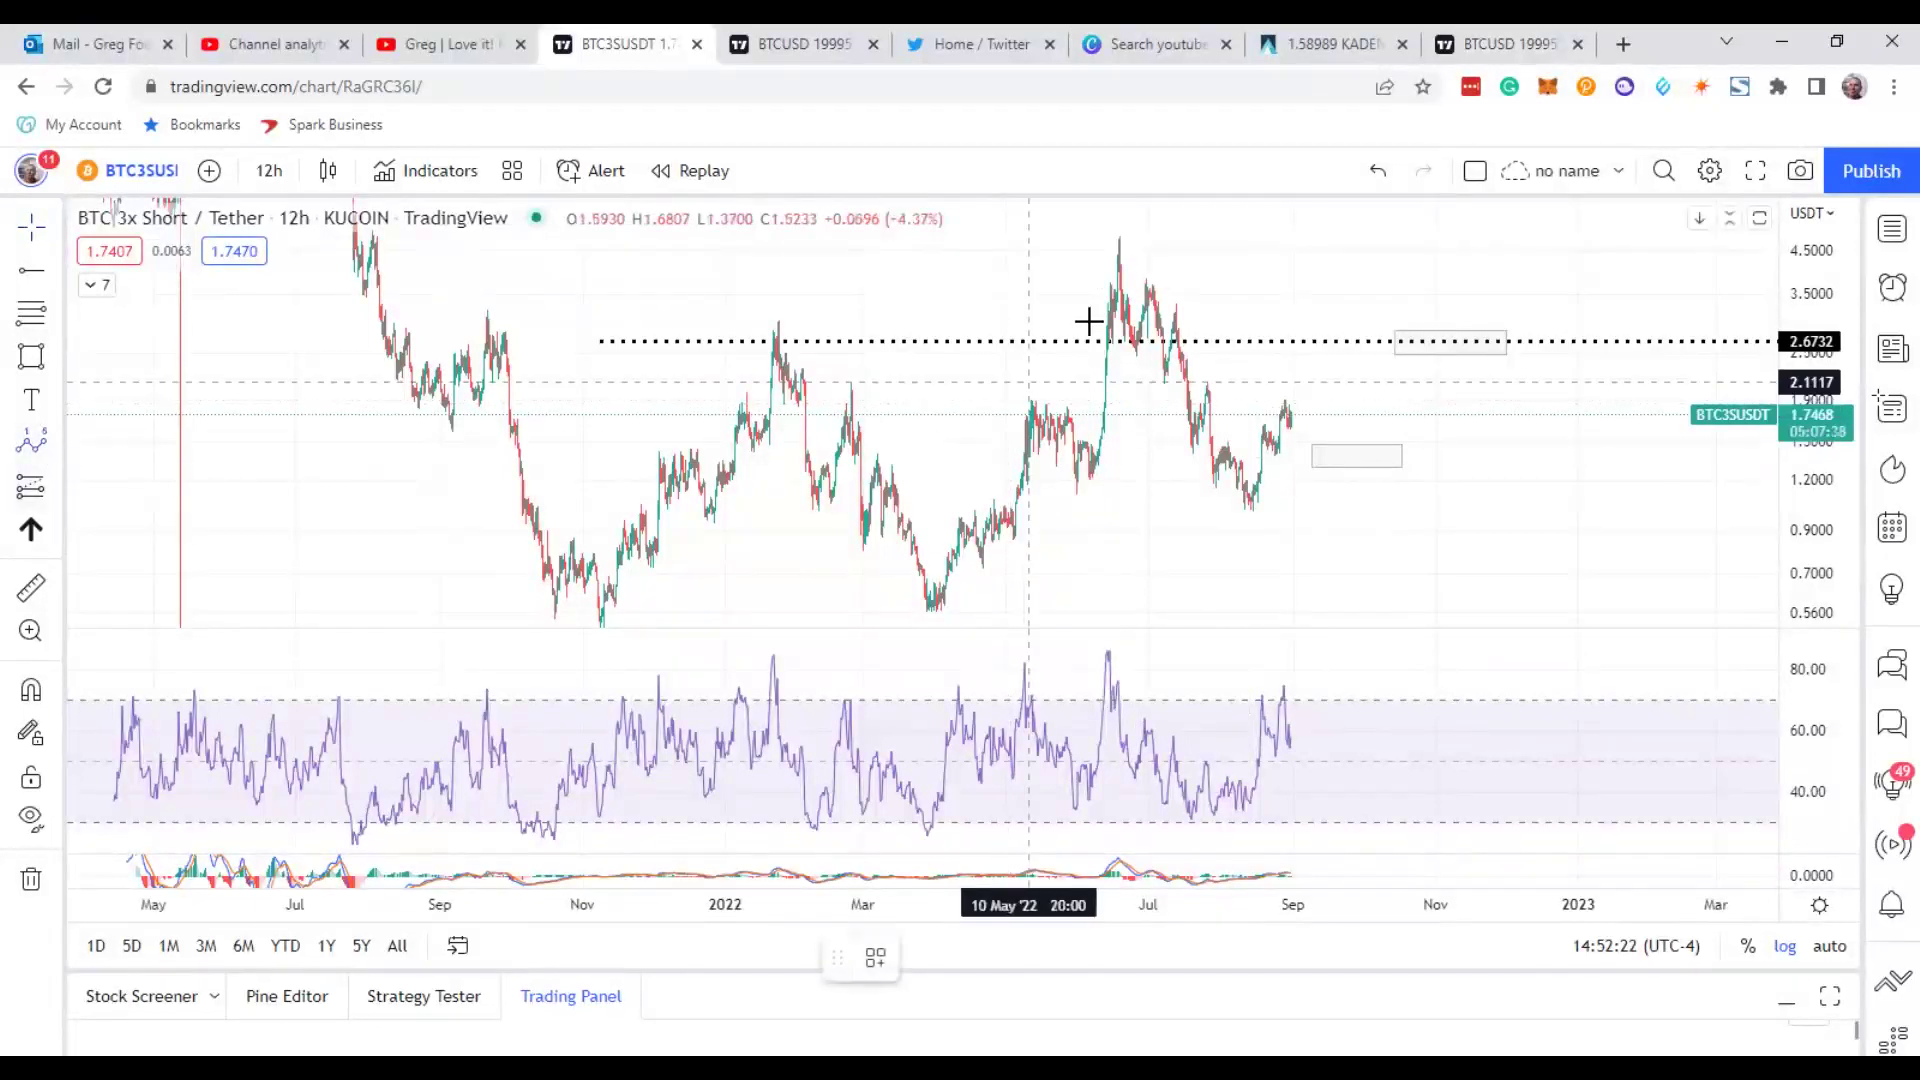
click(1117, 239)
click(1212, 504)
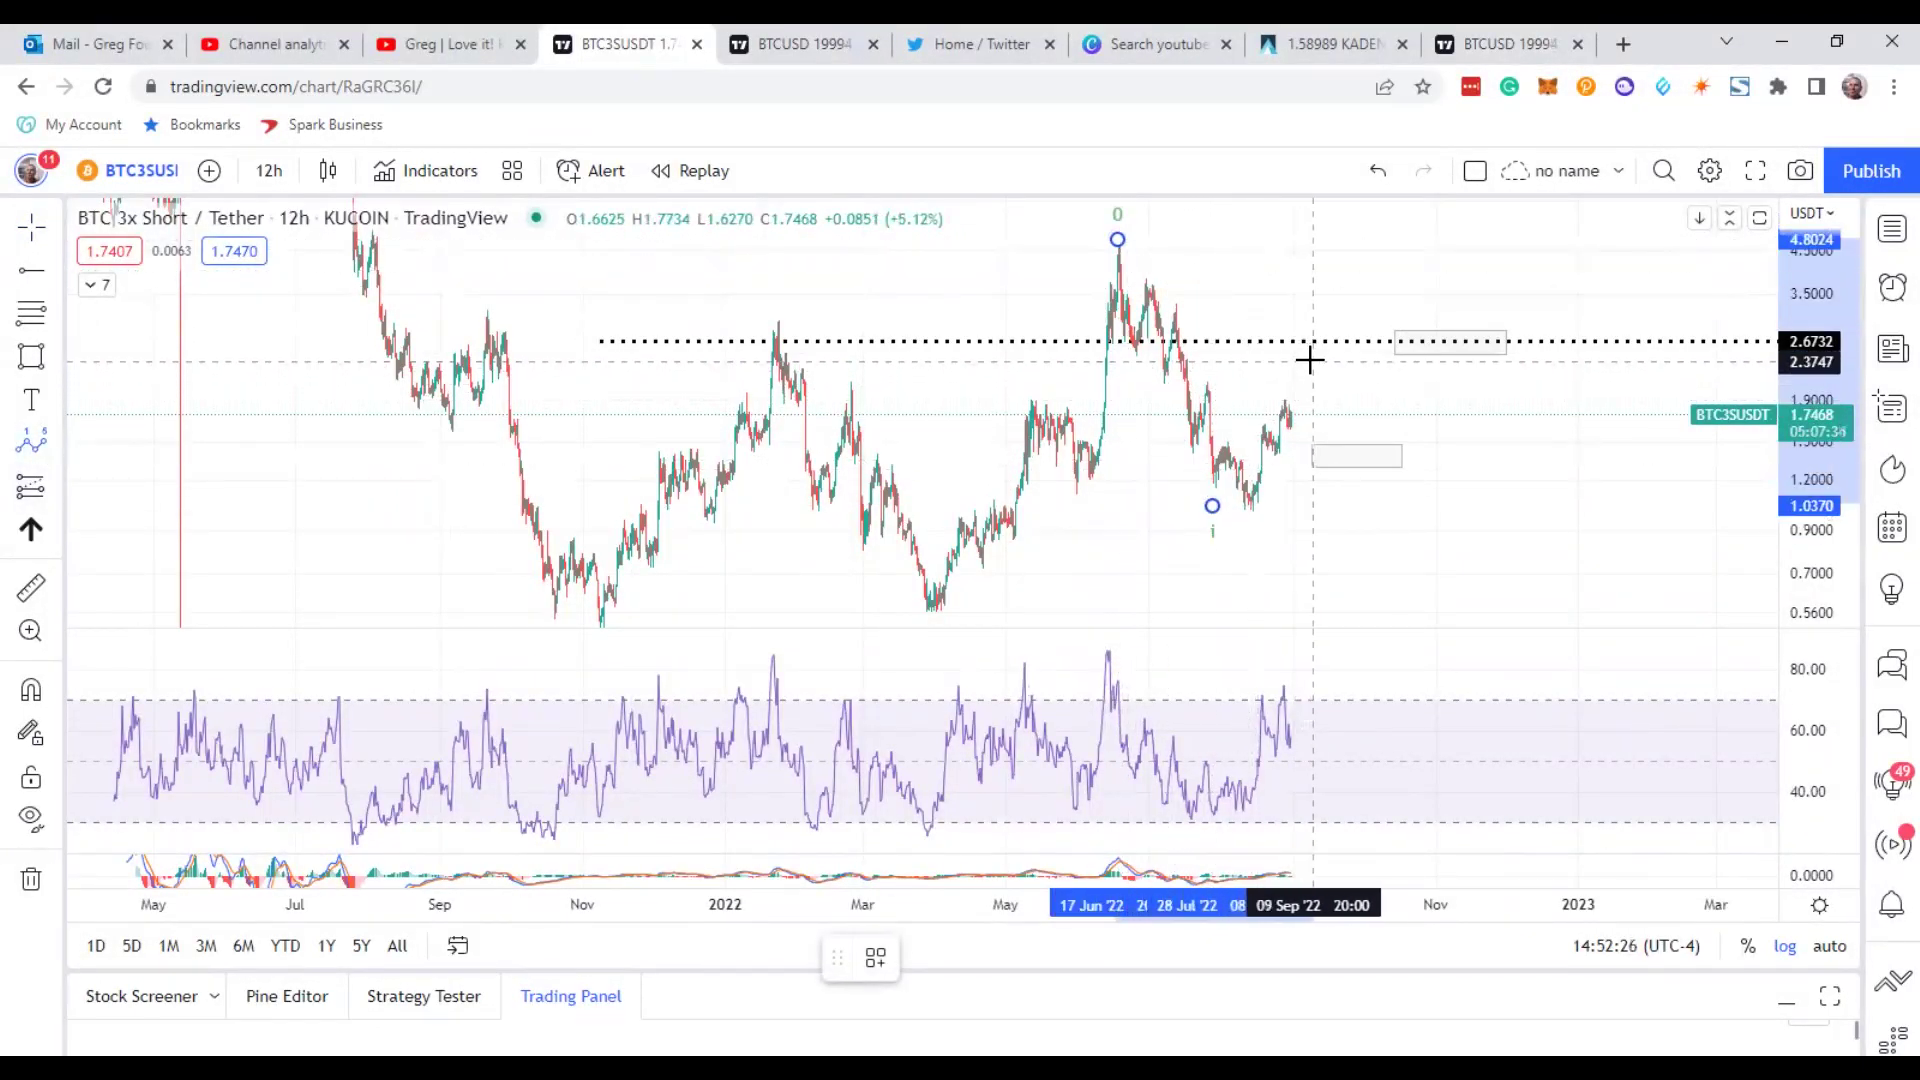
click(1327, 376)
click(1455, 590)
click(1487, 549)
- Zoom out and stretch the price scale to fit the wave drawing
scroll(1619, 441, down, 2)
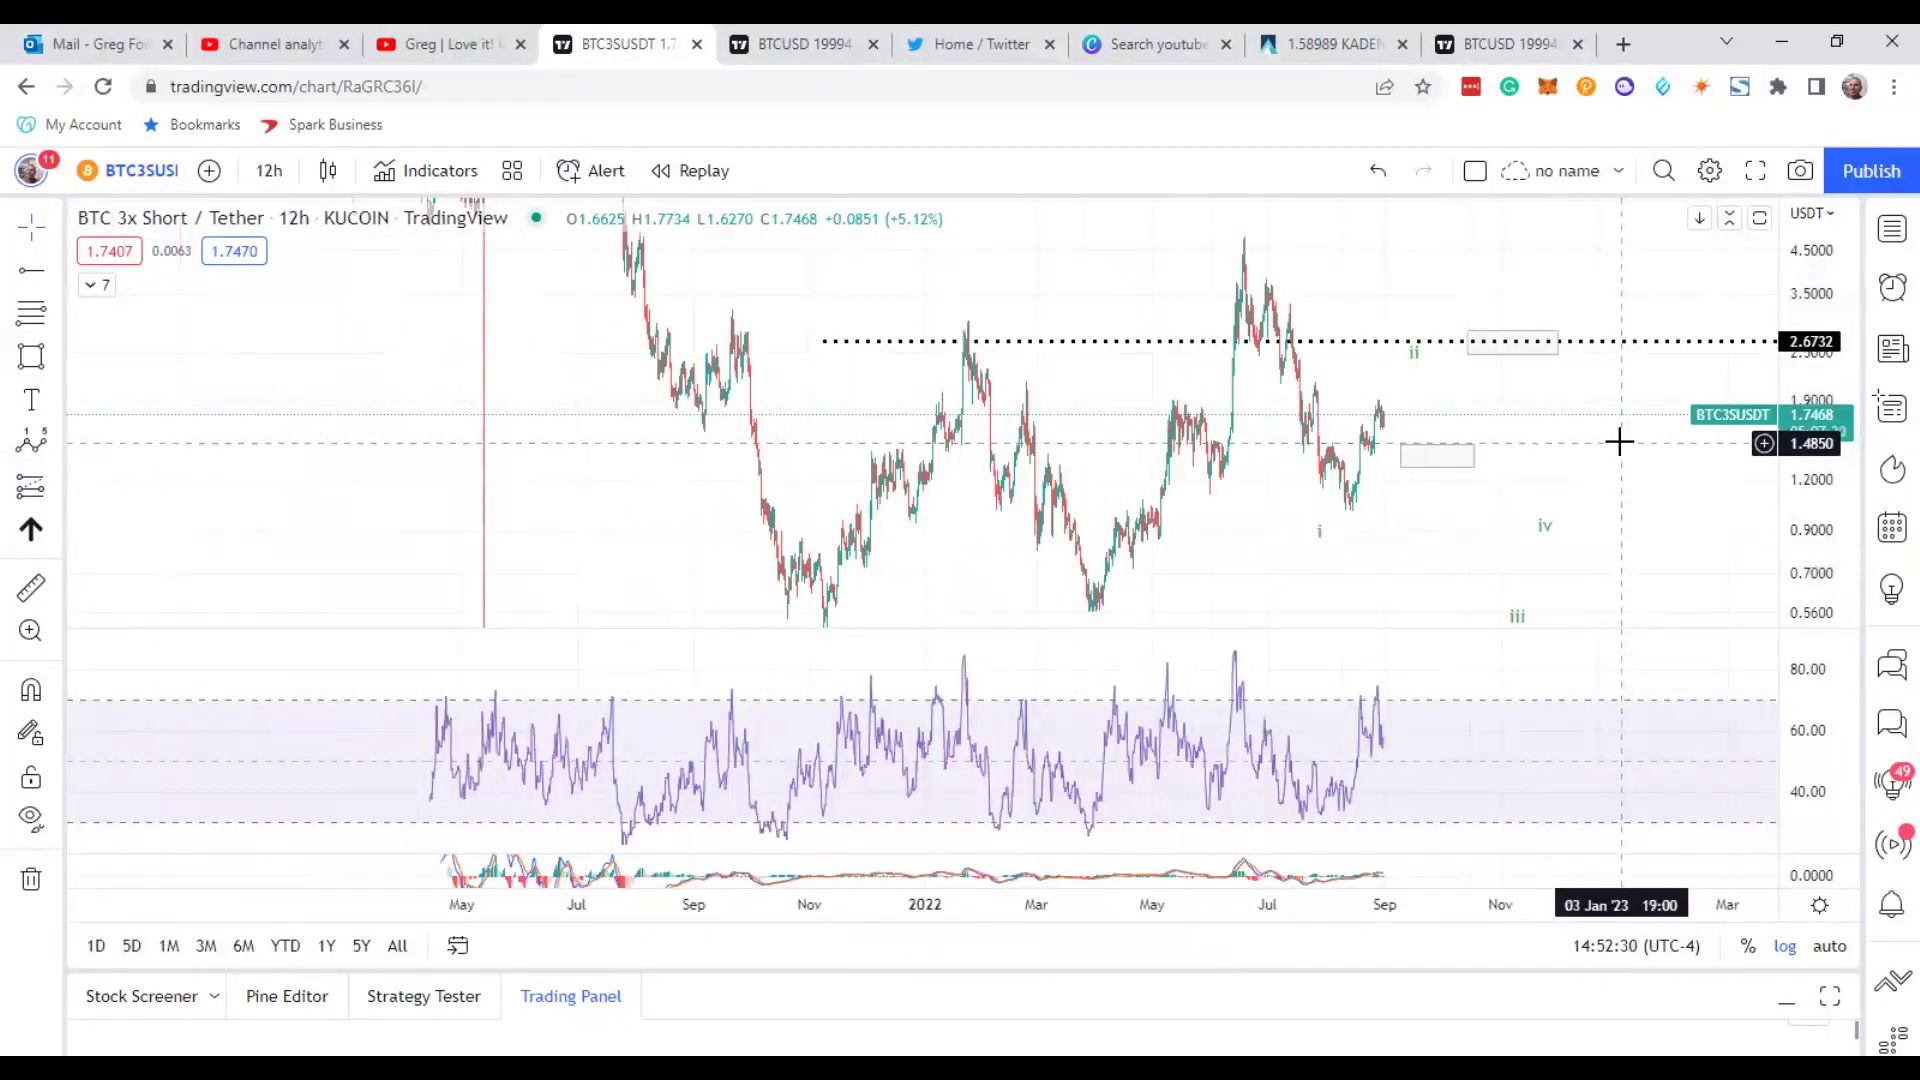
scroll(1619, 441, down, 2)
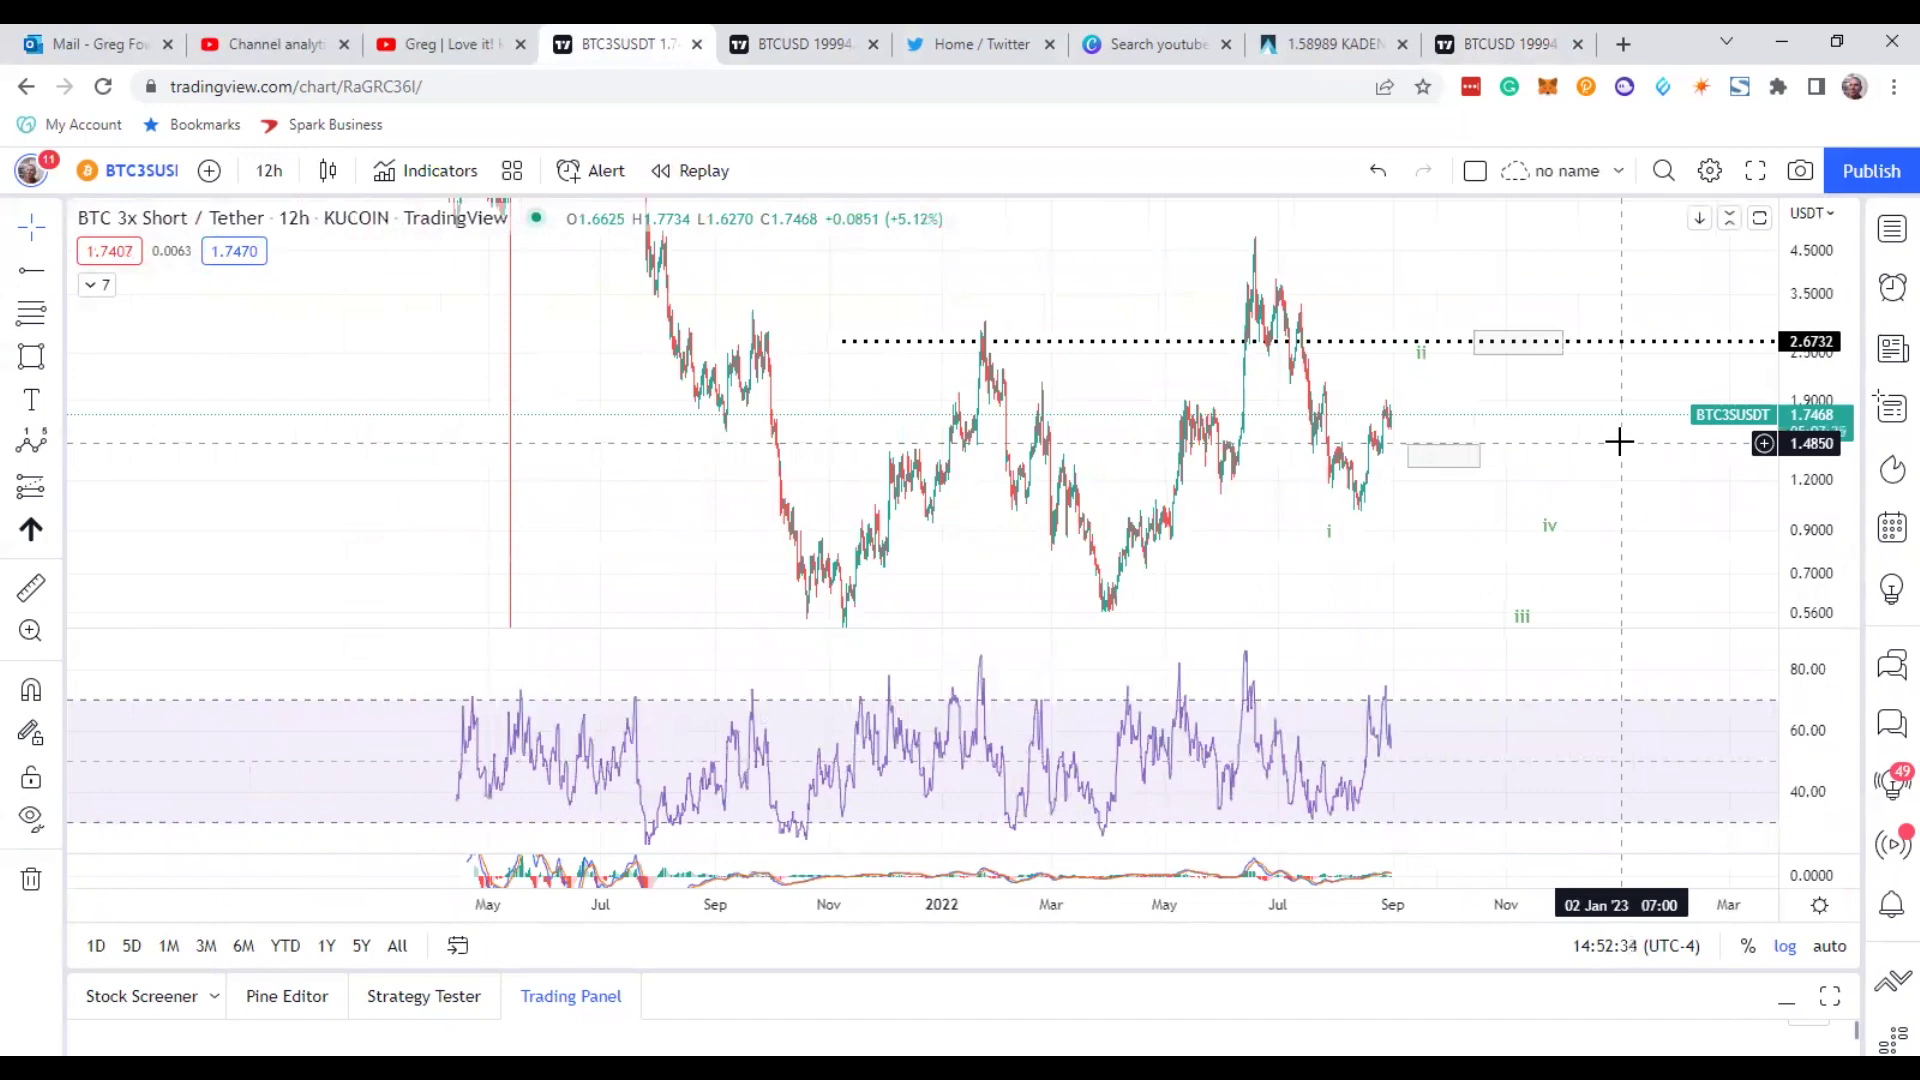
drag(1802, 452, 1802, 497)
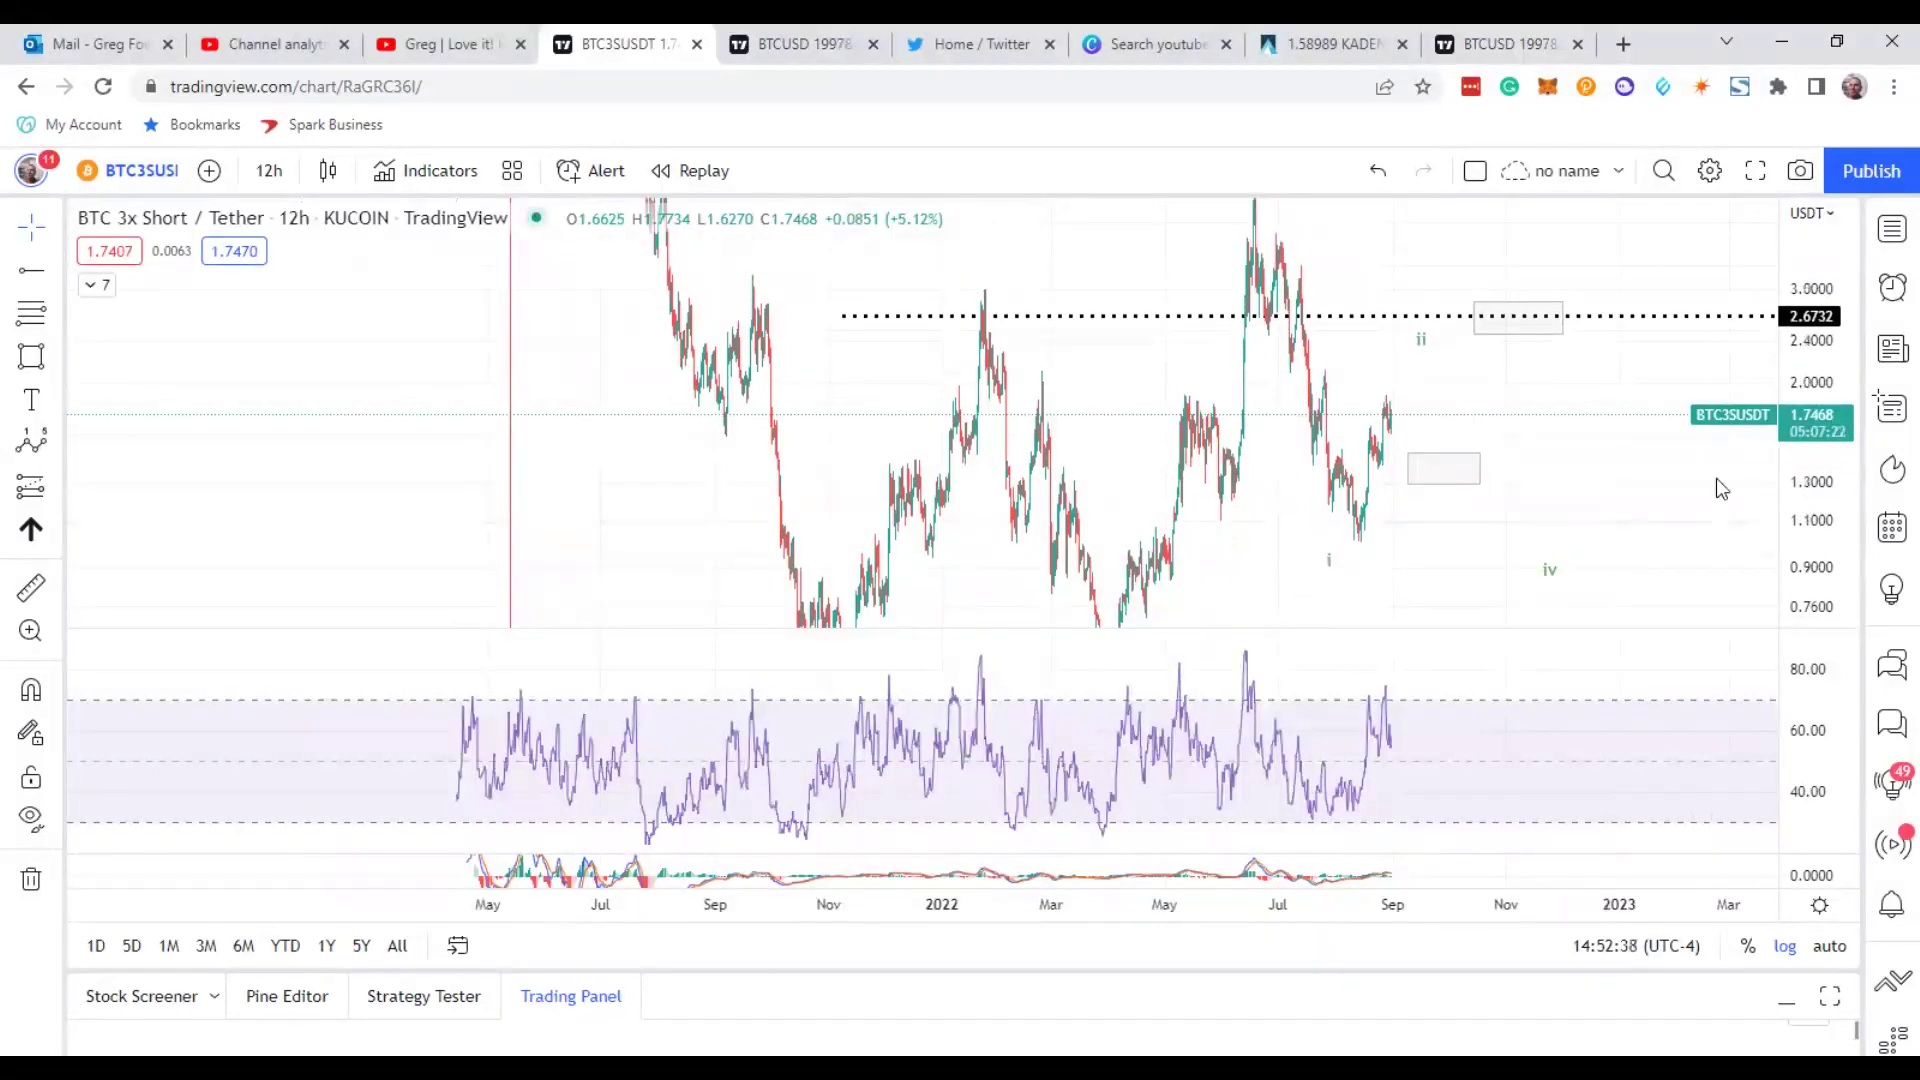
scroll(1564, 476, up, 5)
drag(1303, 405, 1316, 403)
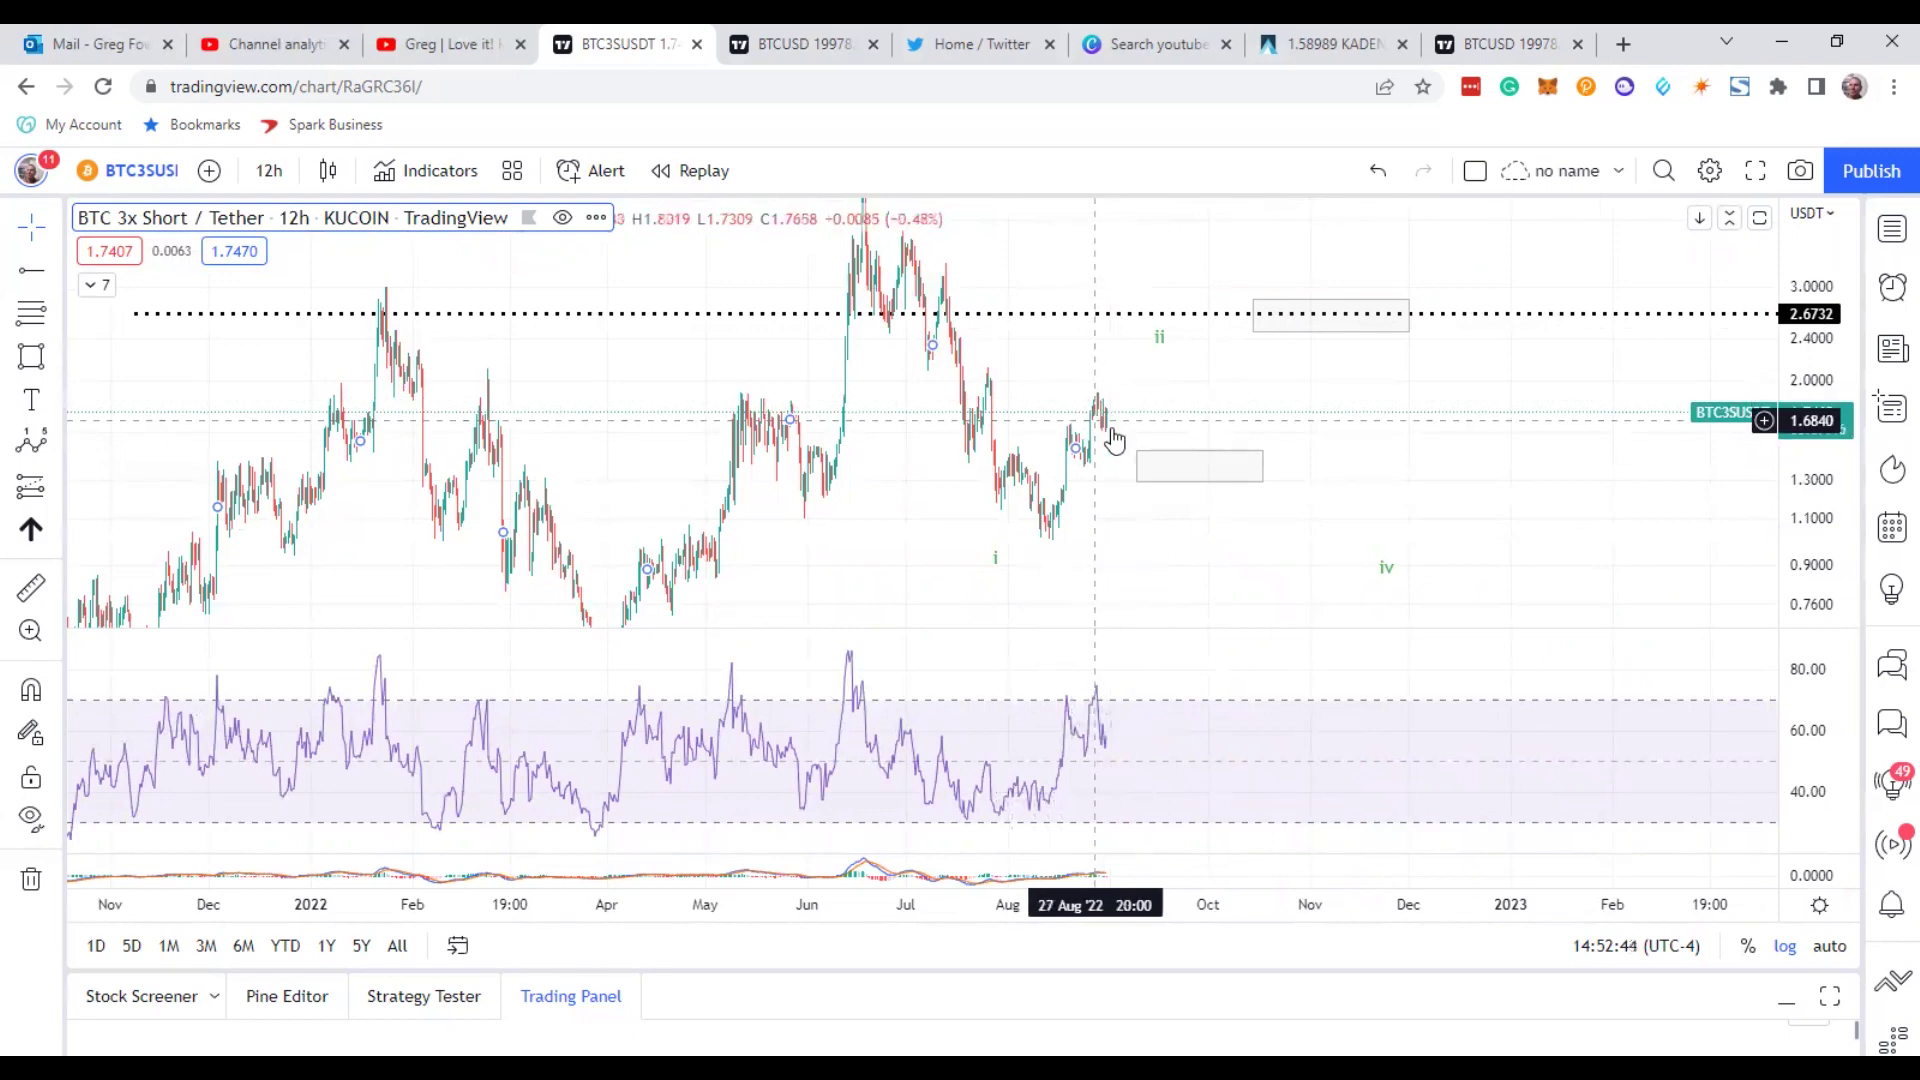
scroll(1306, 377, down, 4)
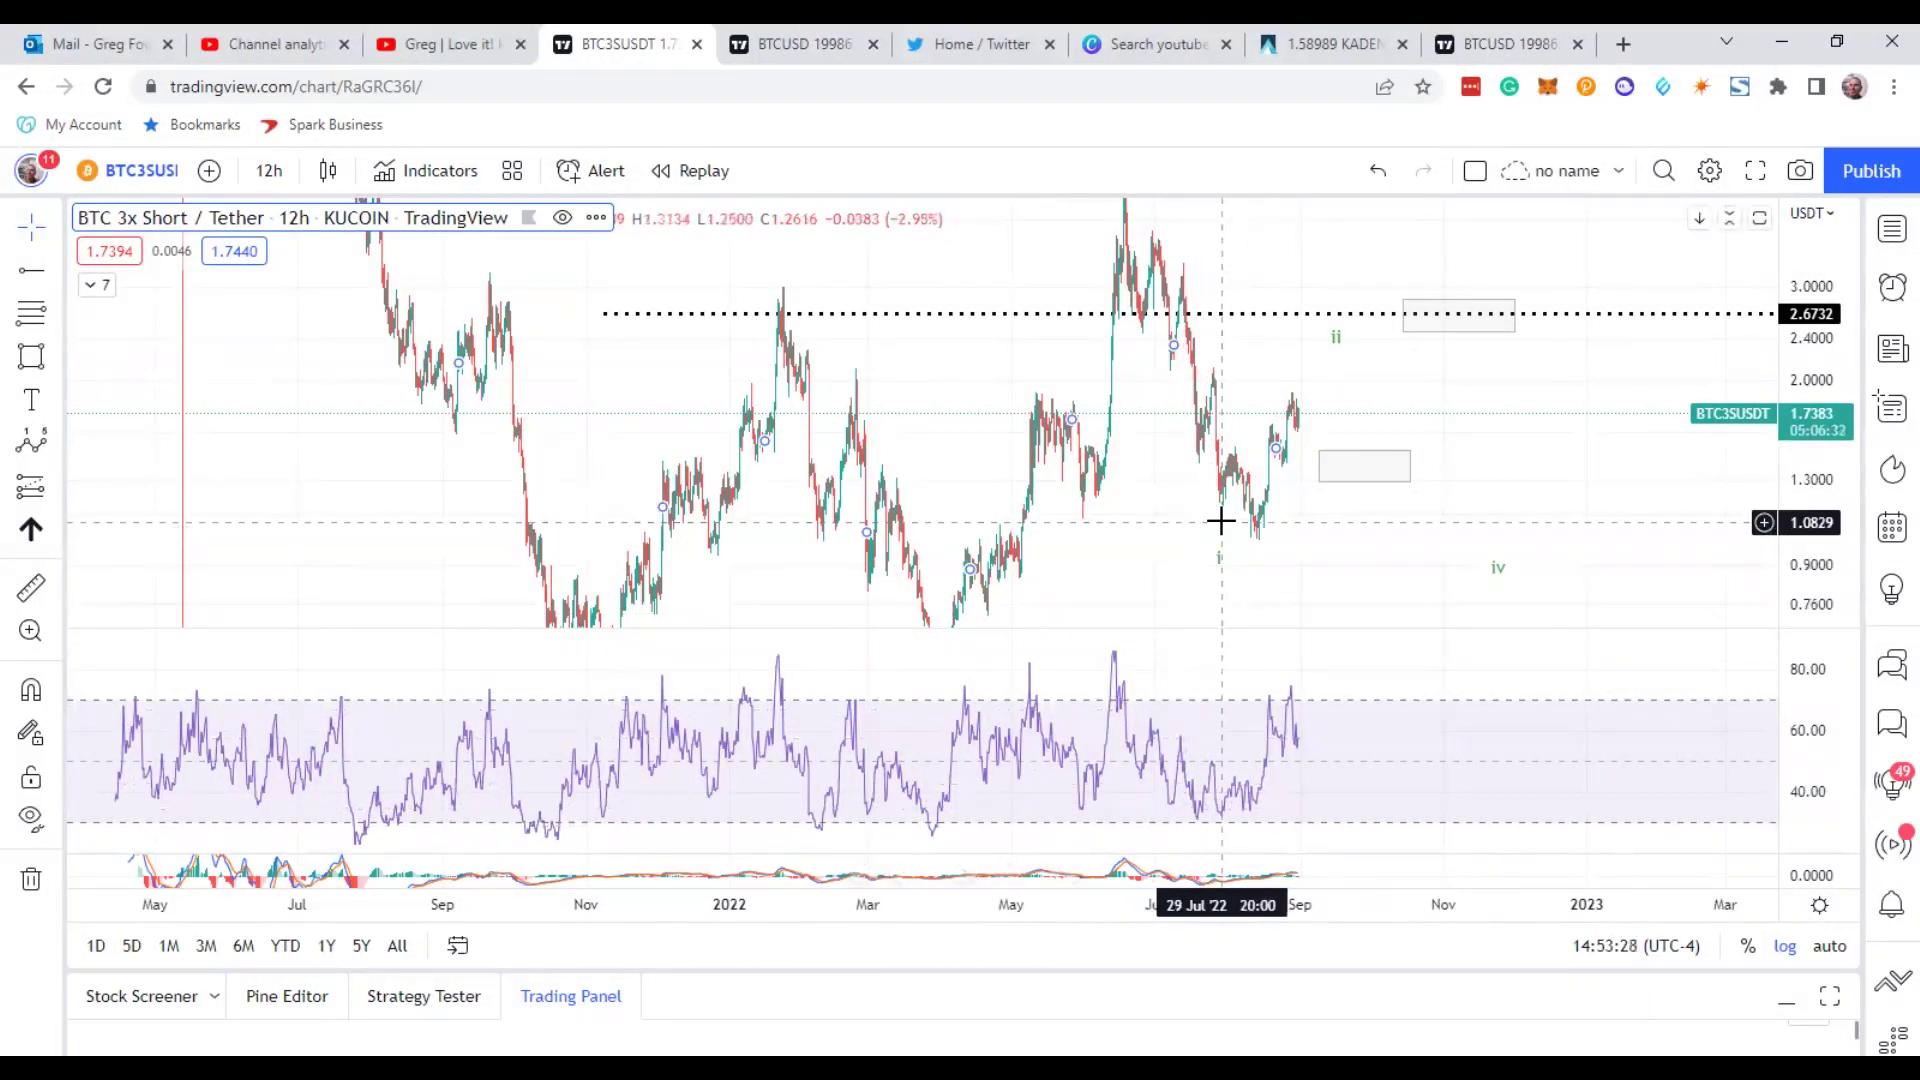
drag(1405, 396, 1419, 394)
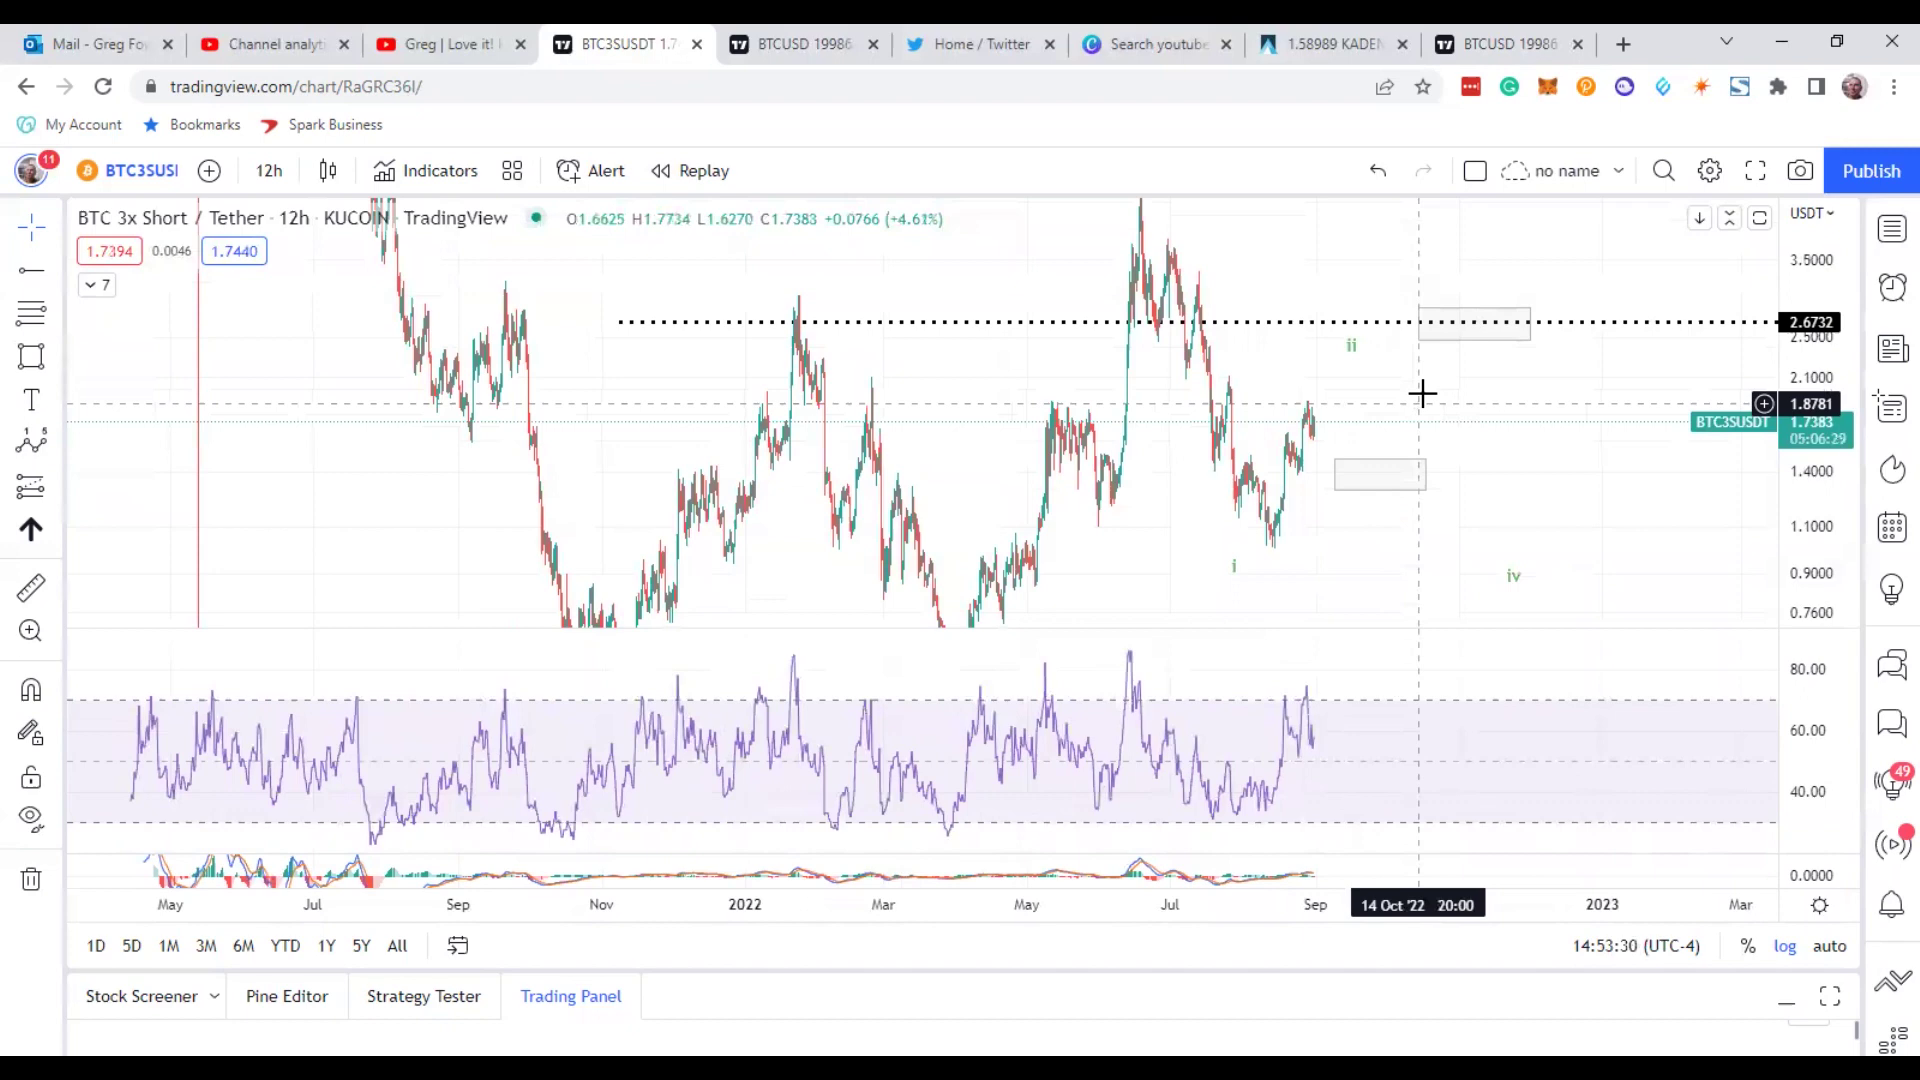
- Switch to the BTC/USD chart and shift its view toward recent candles
click(1487, 35)
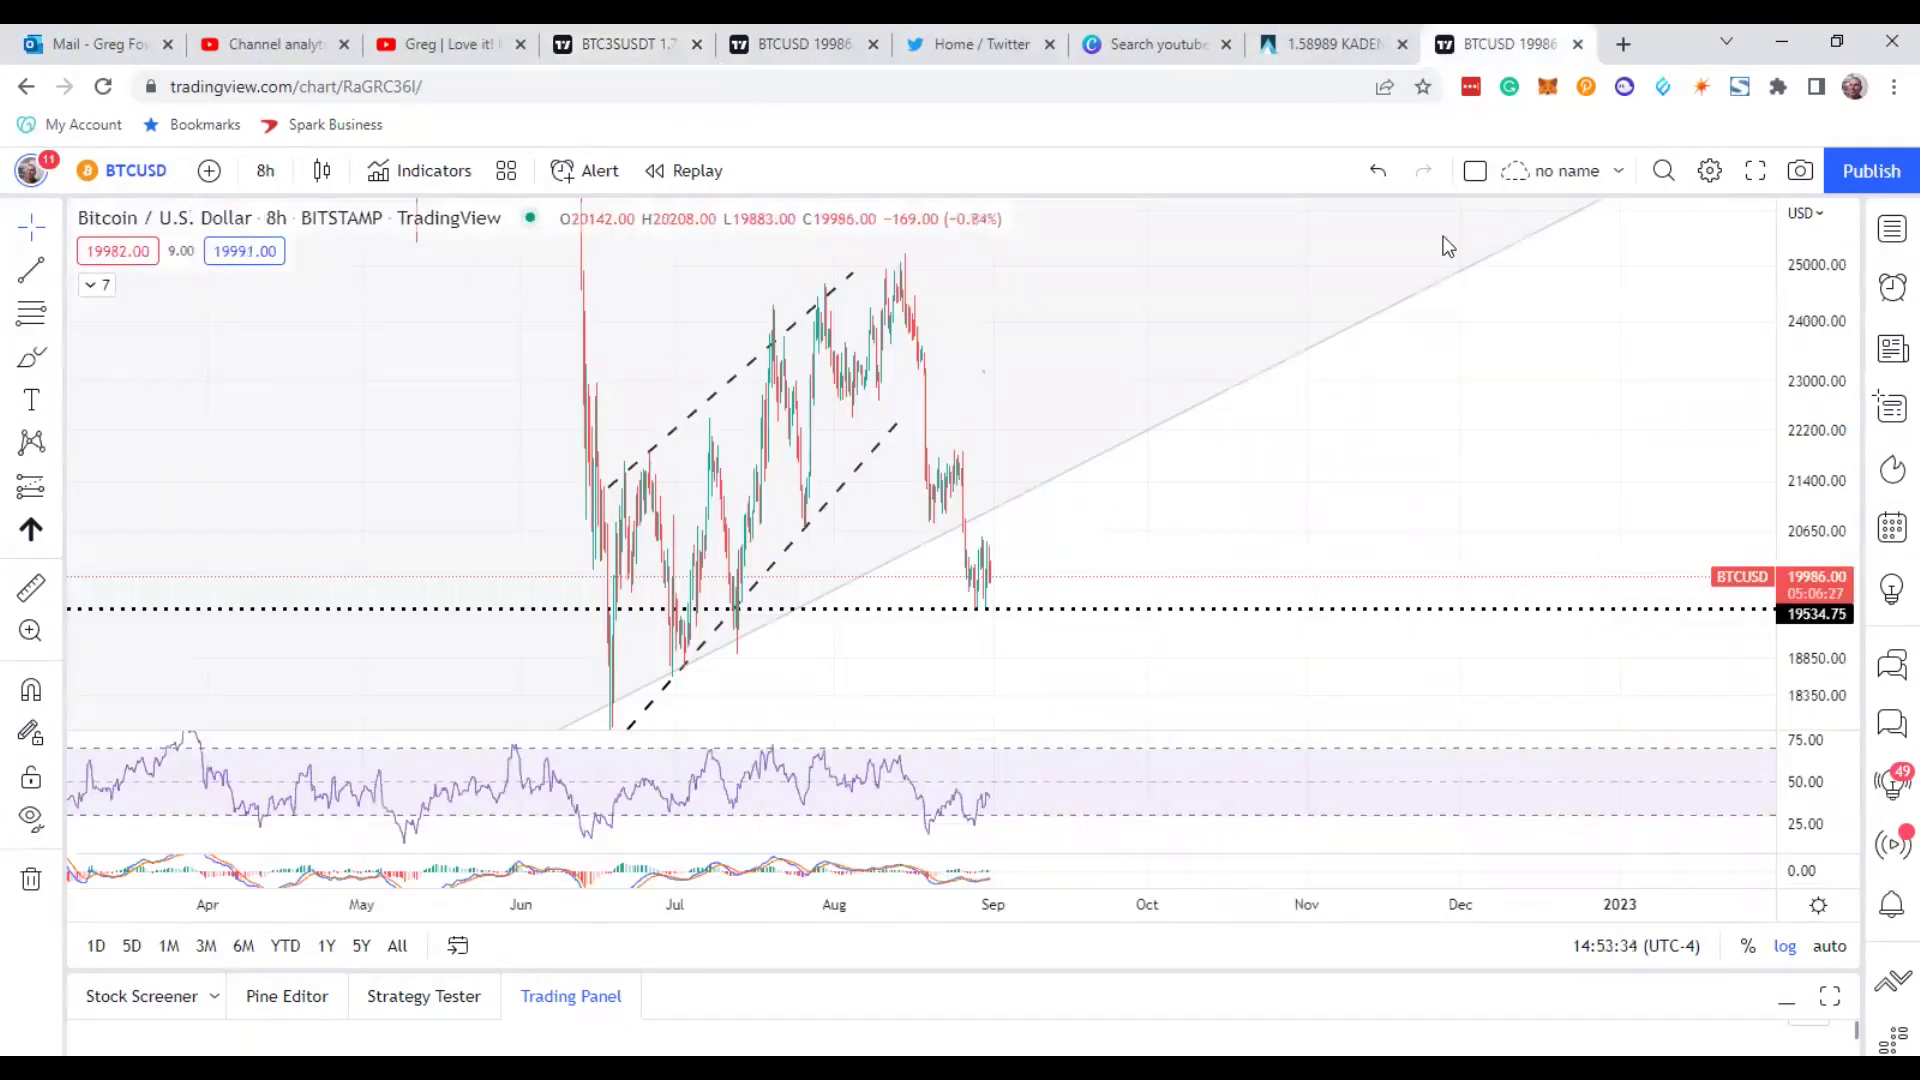
drag(1323, 443, 1556, 424)
scroll(1560, 424, up, 4)
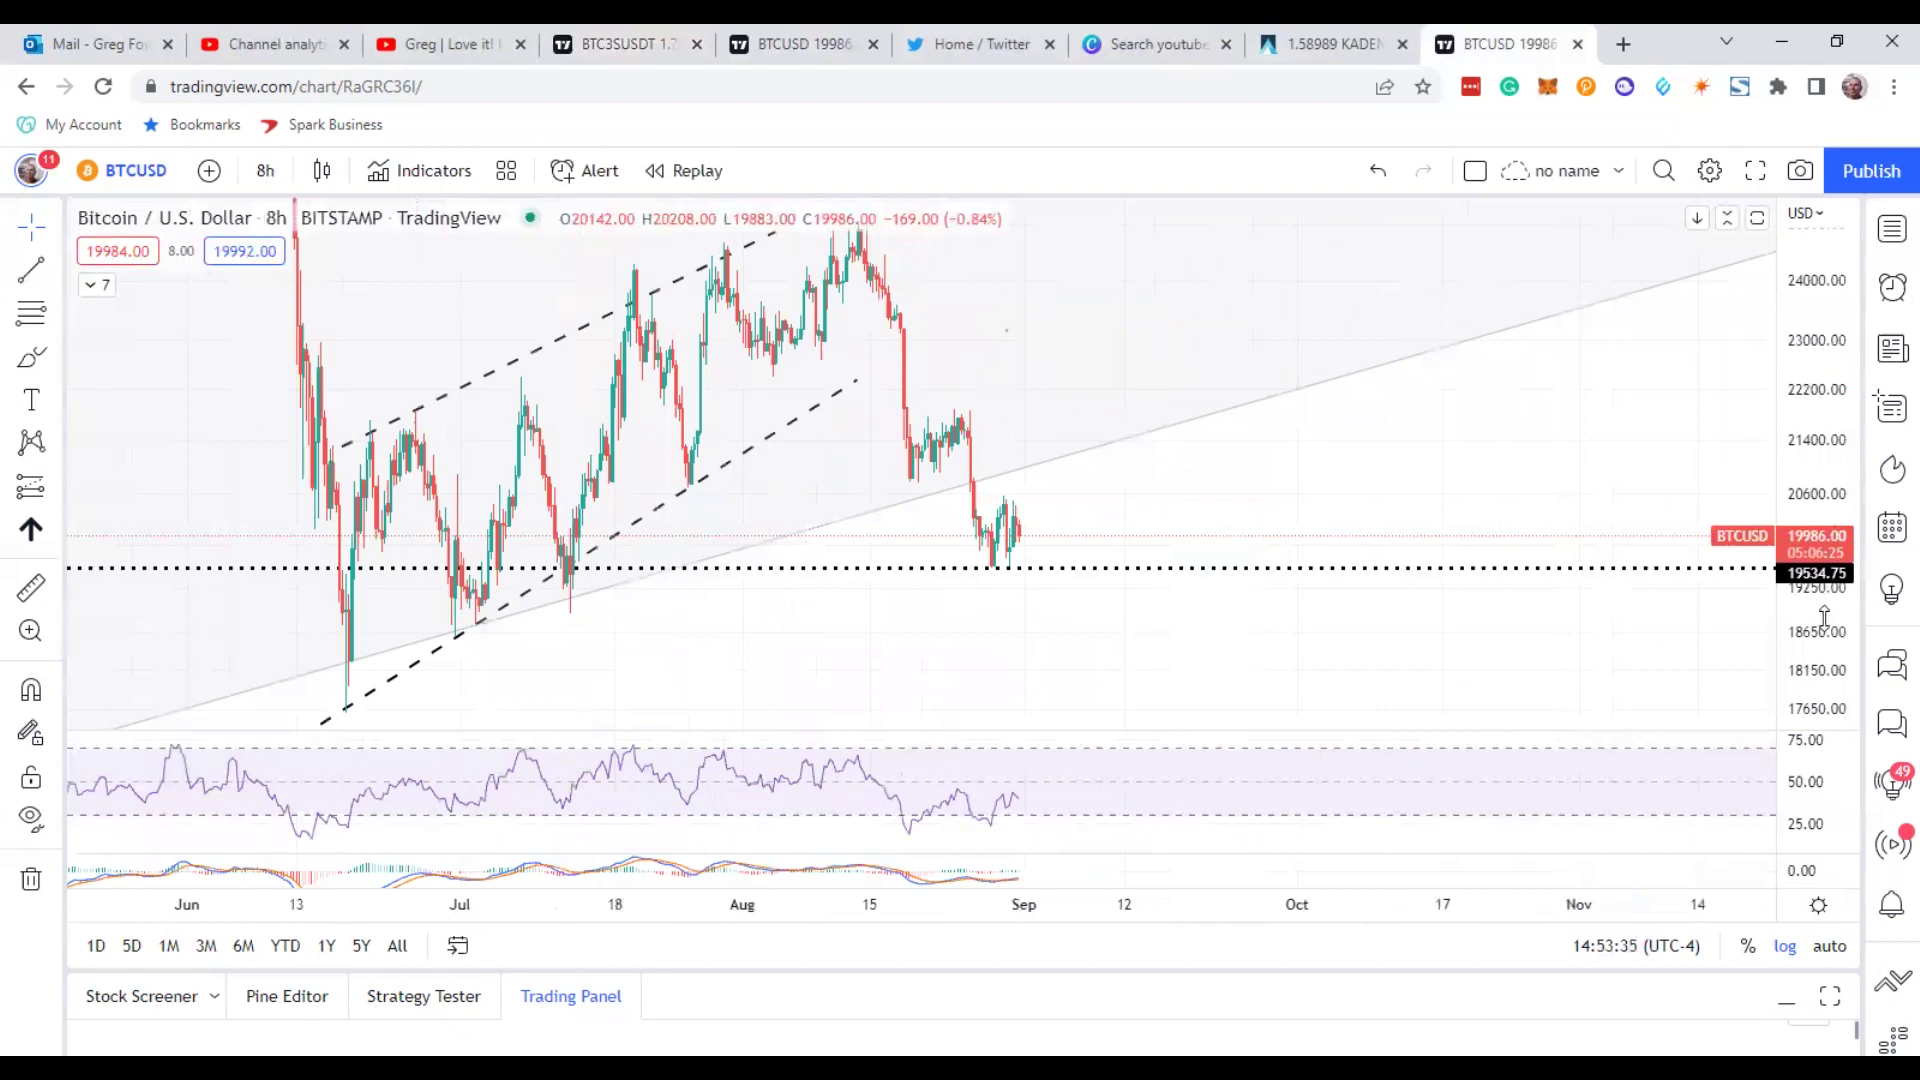
drag(1413, 511, 1637, 467)
scroll(1509, 476, up, 3)
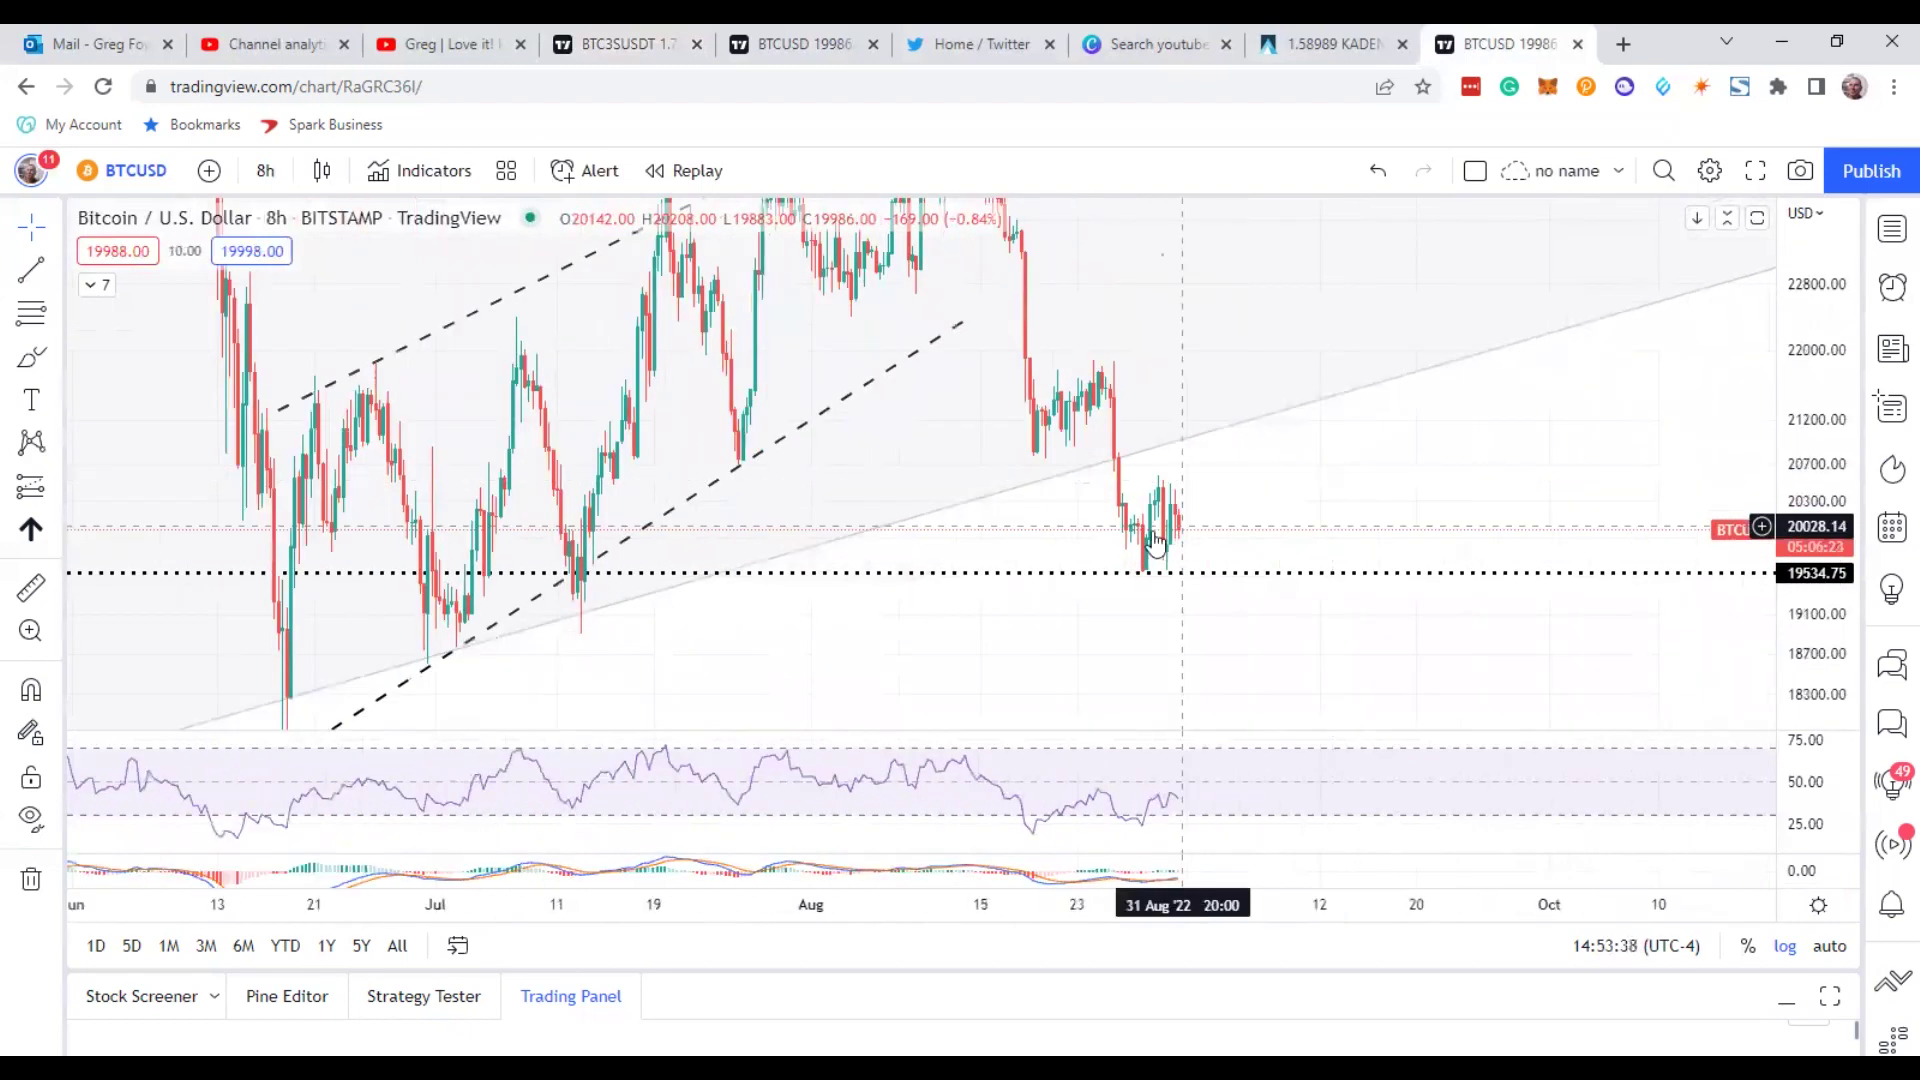
- Set the BTC/USD chart to 45-minute candles and zoom into late August
click(265, 170)
click(300, 438)
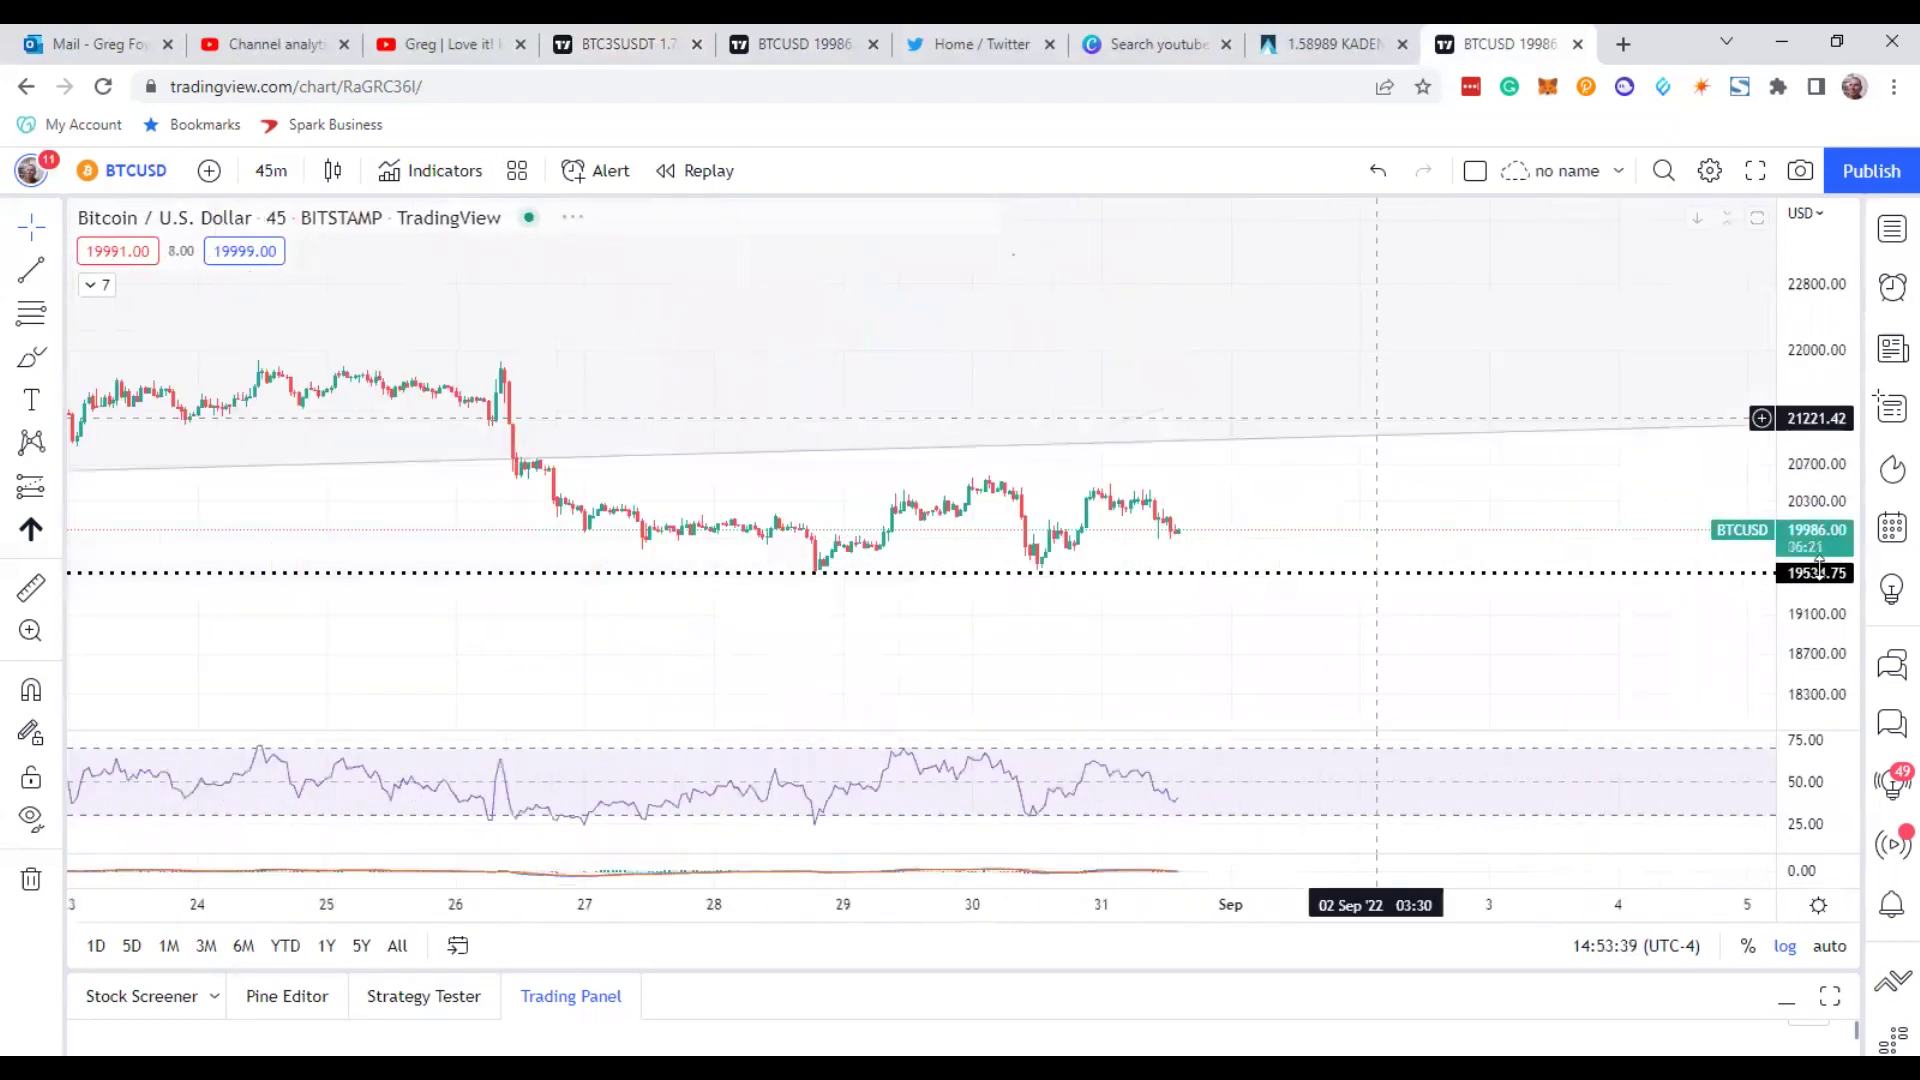
scroll(1611, 416, up, 6)
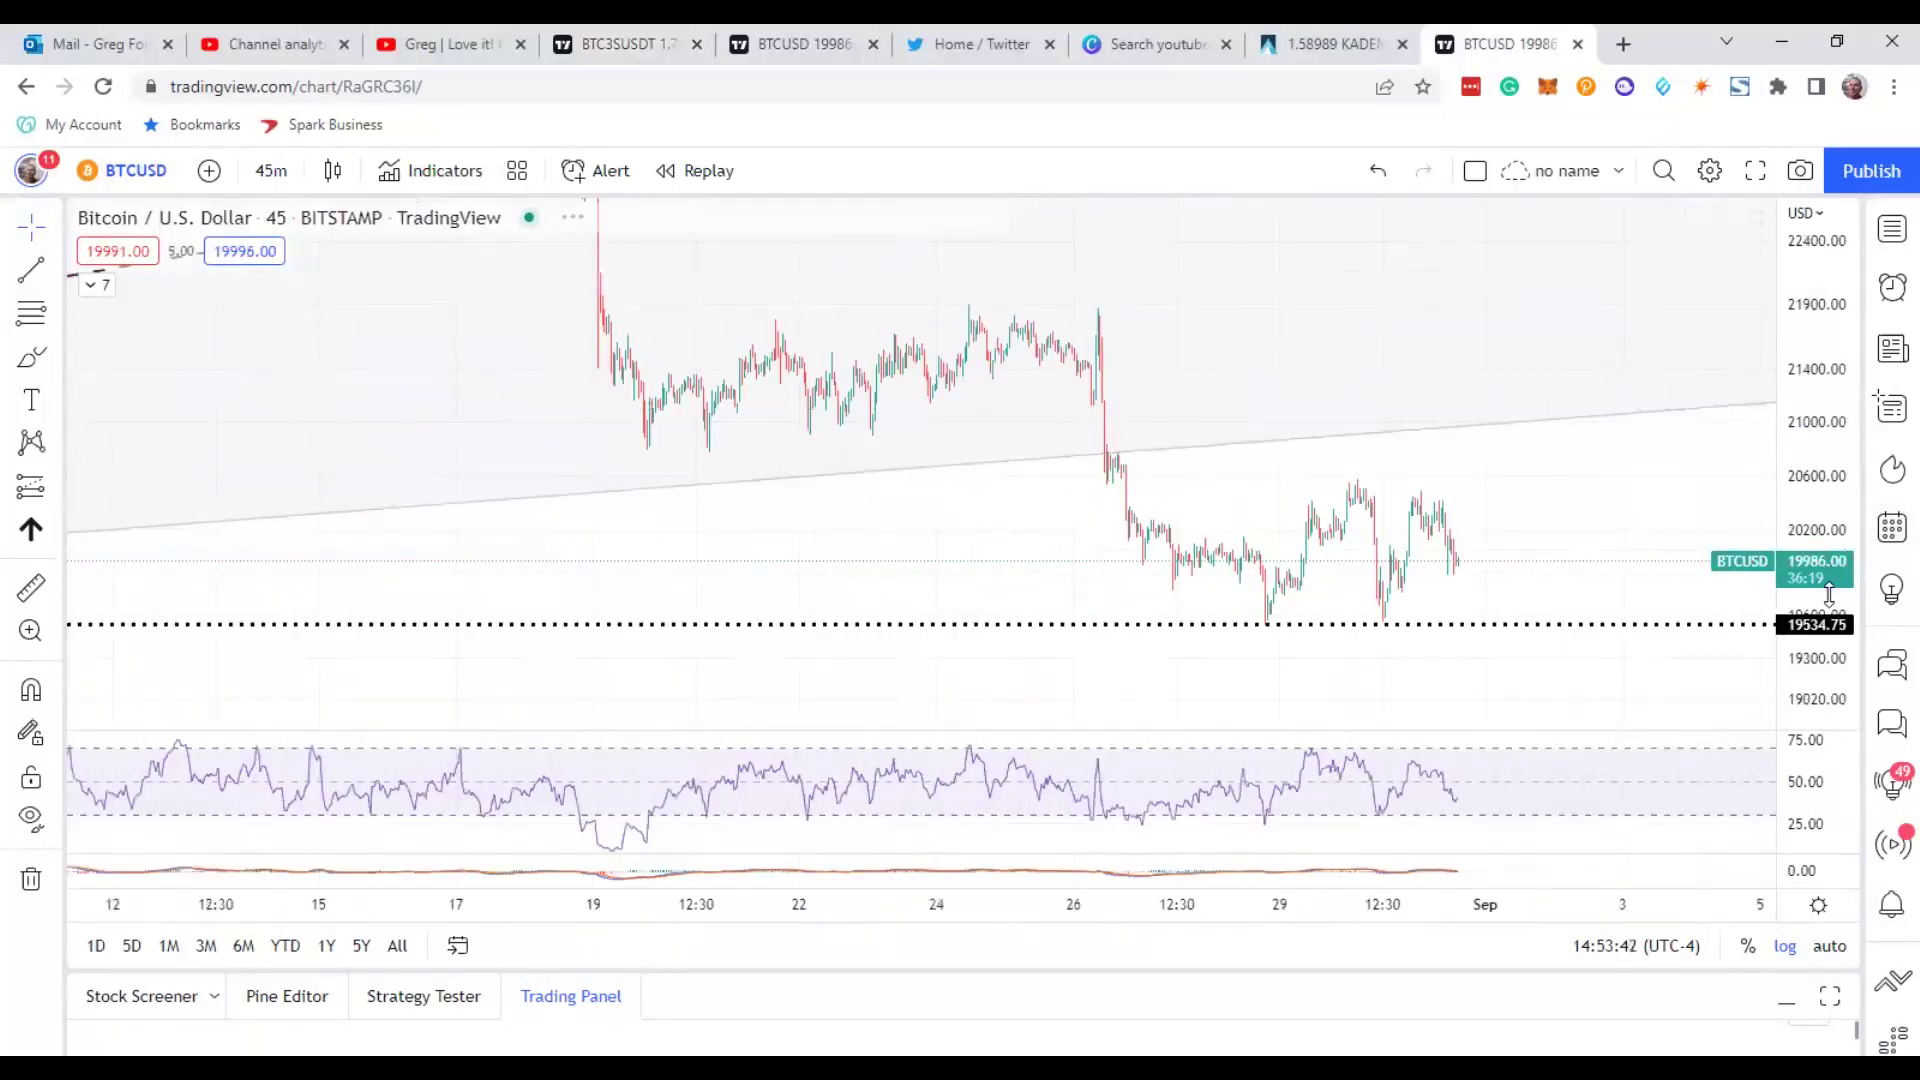
scroll(1573, 531, up, 5)
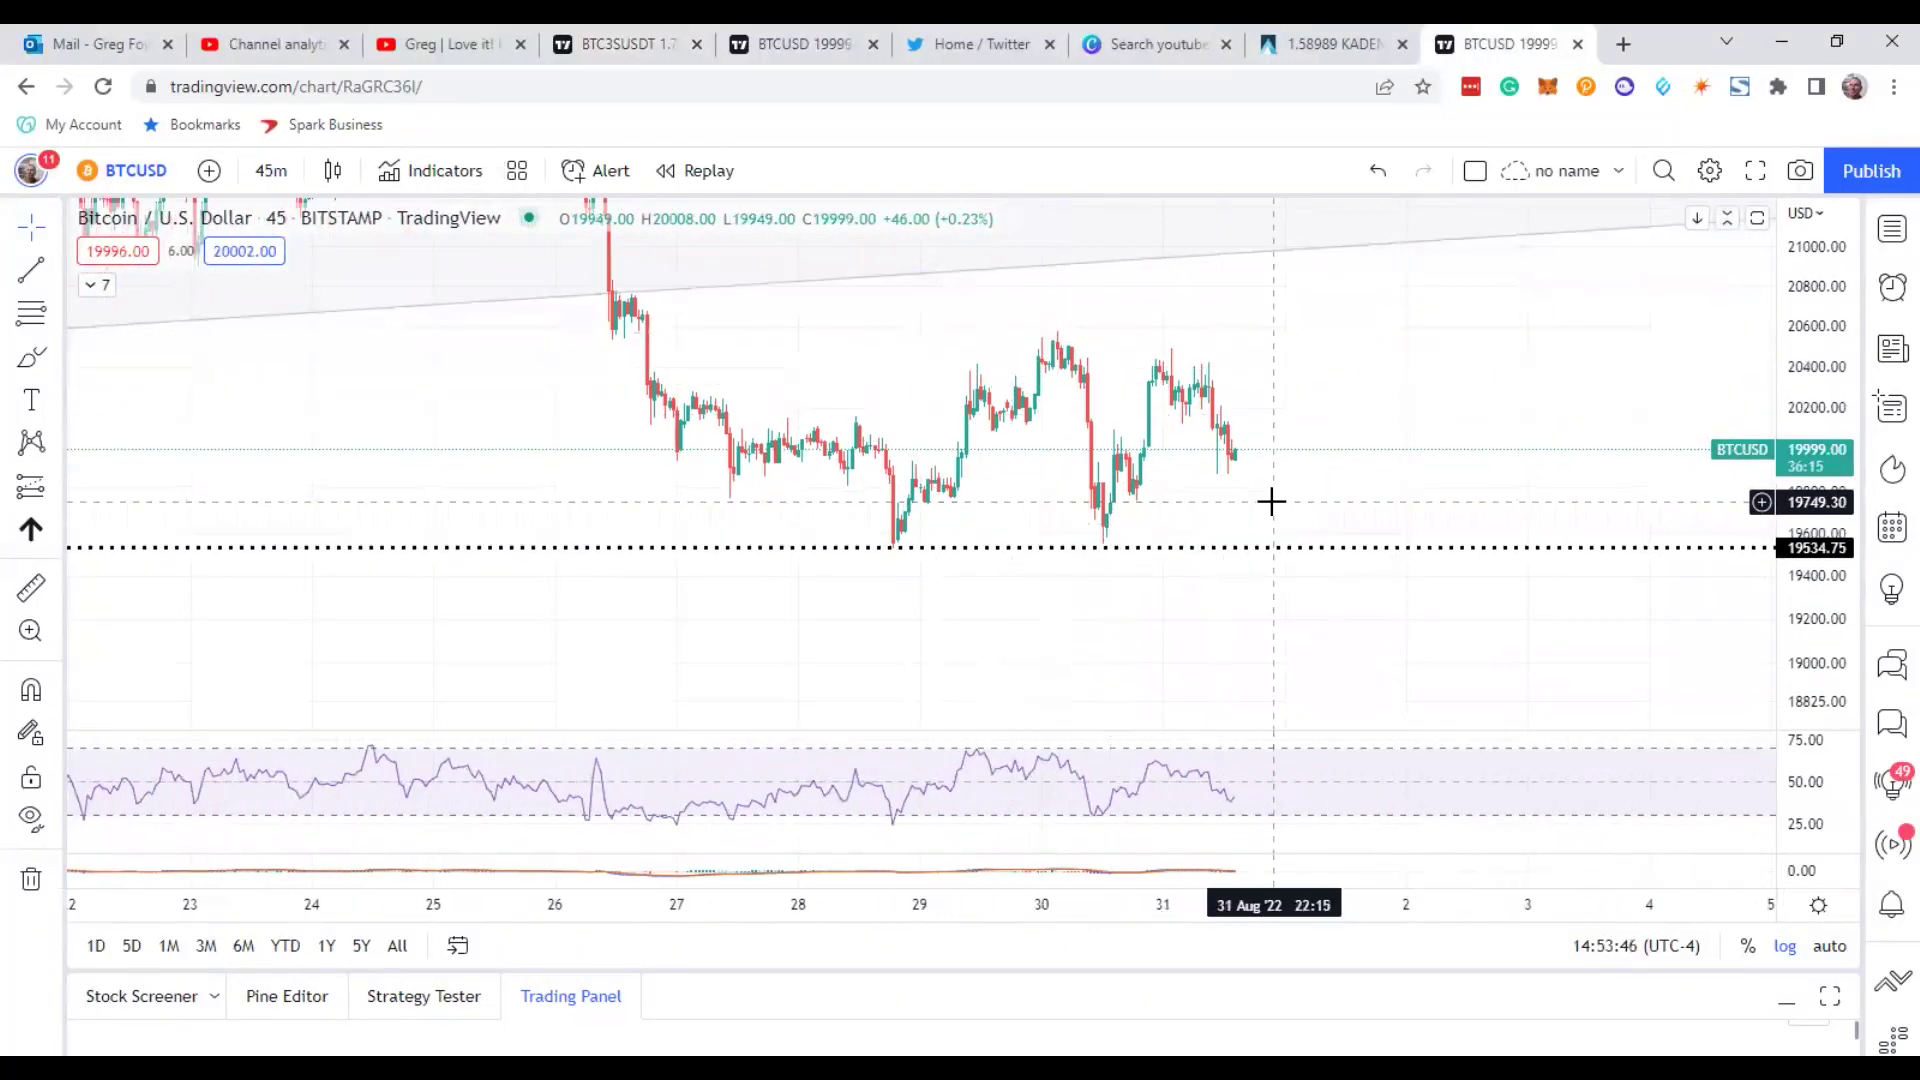
scroll(1152, 318, down, 1)
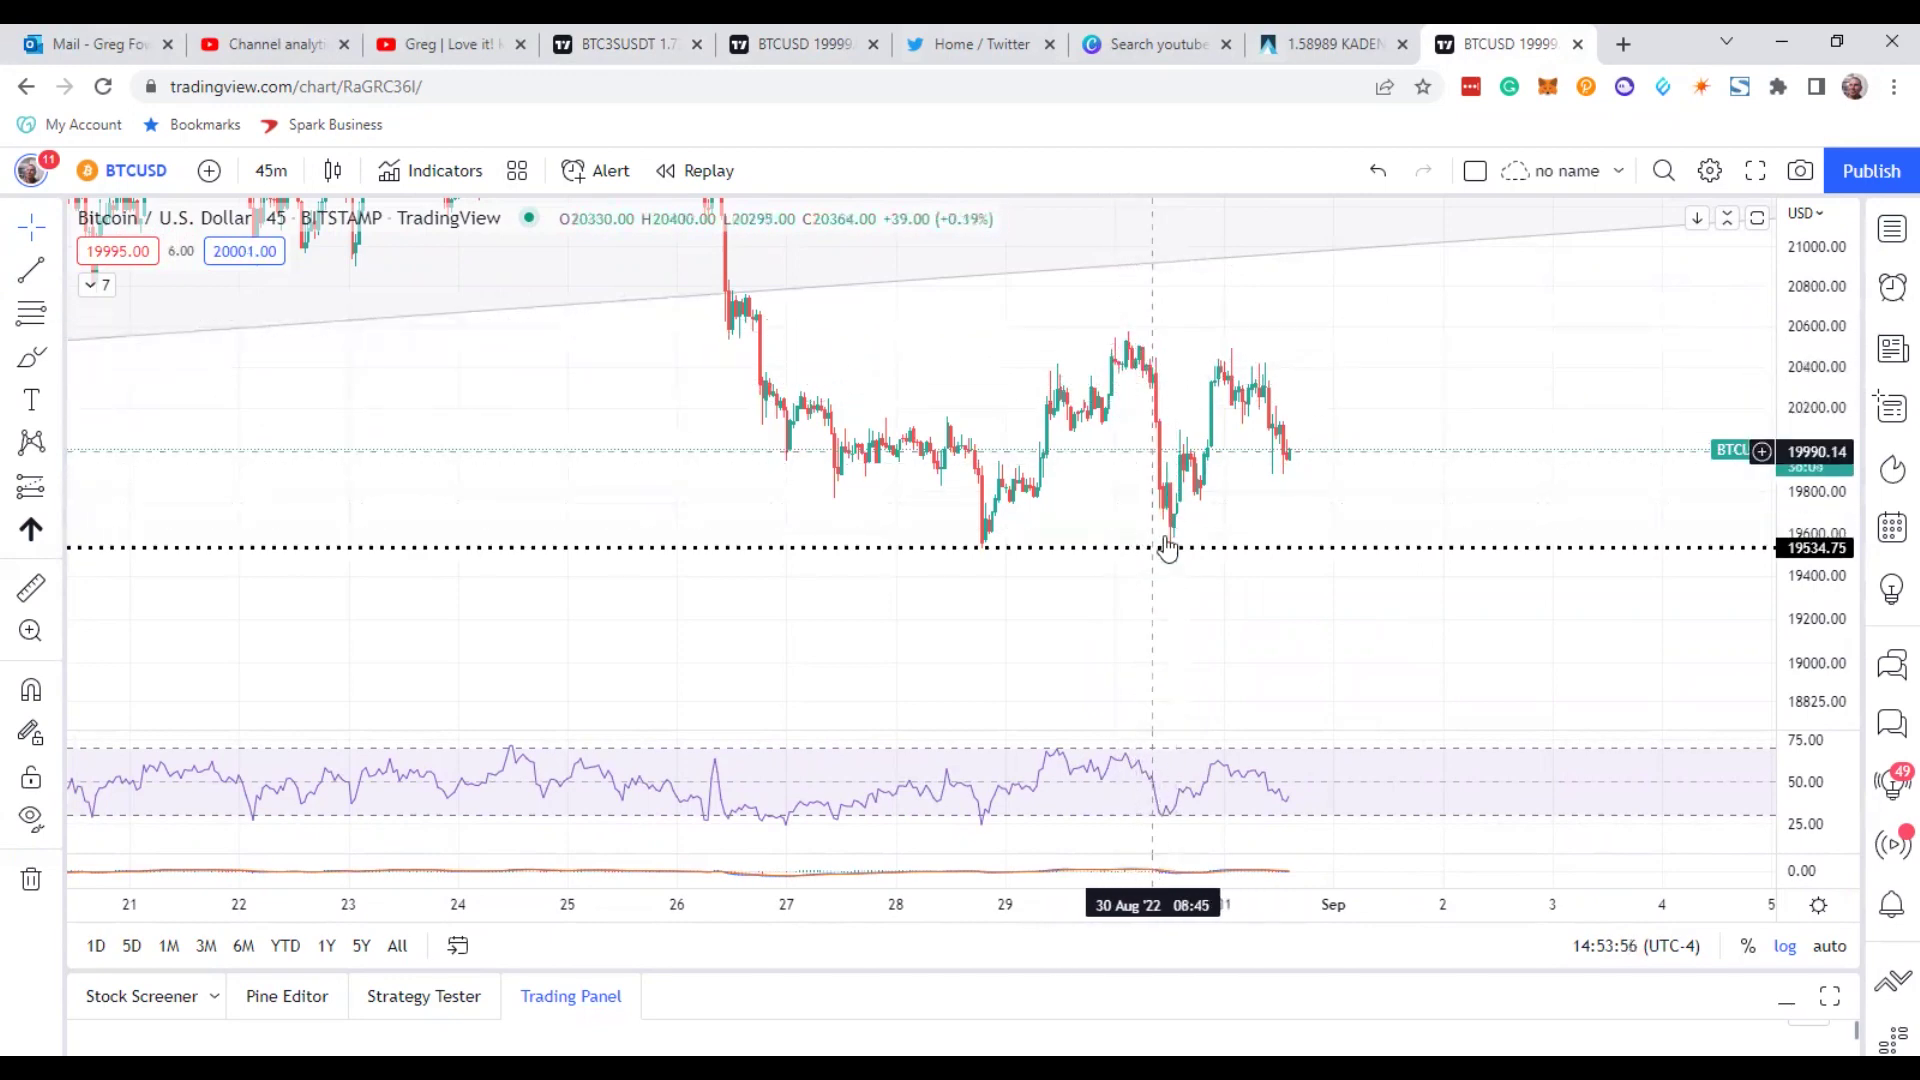
scroll(1380, 403, down, 3)
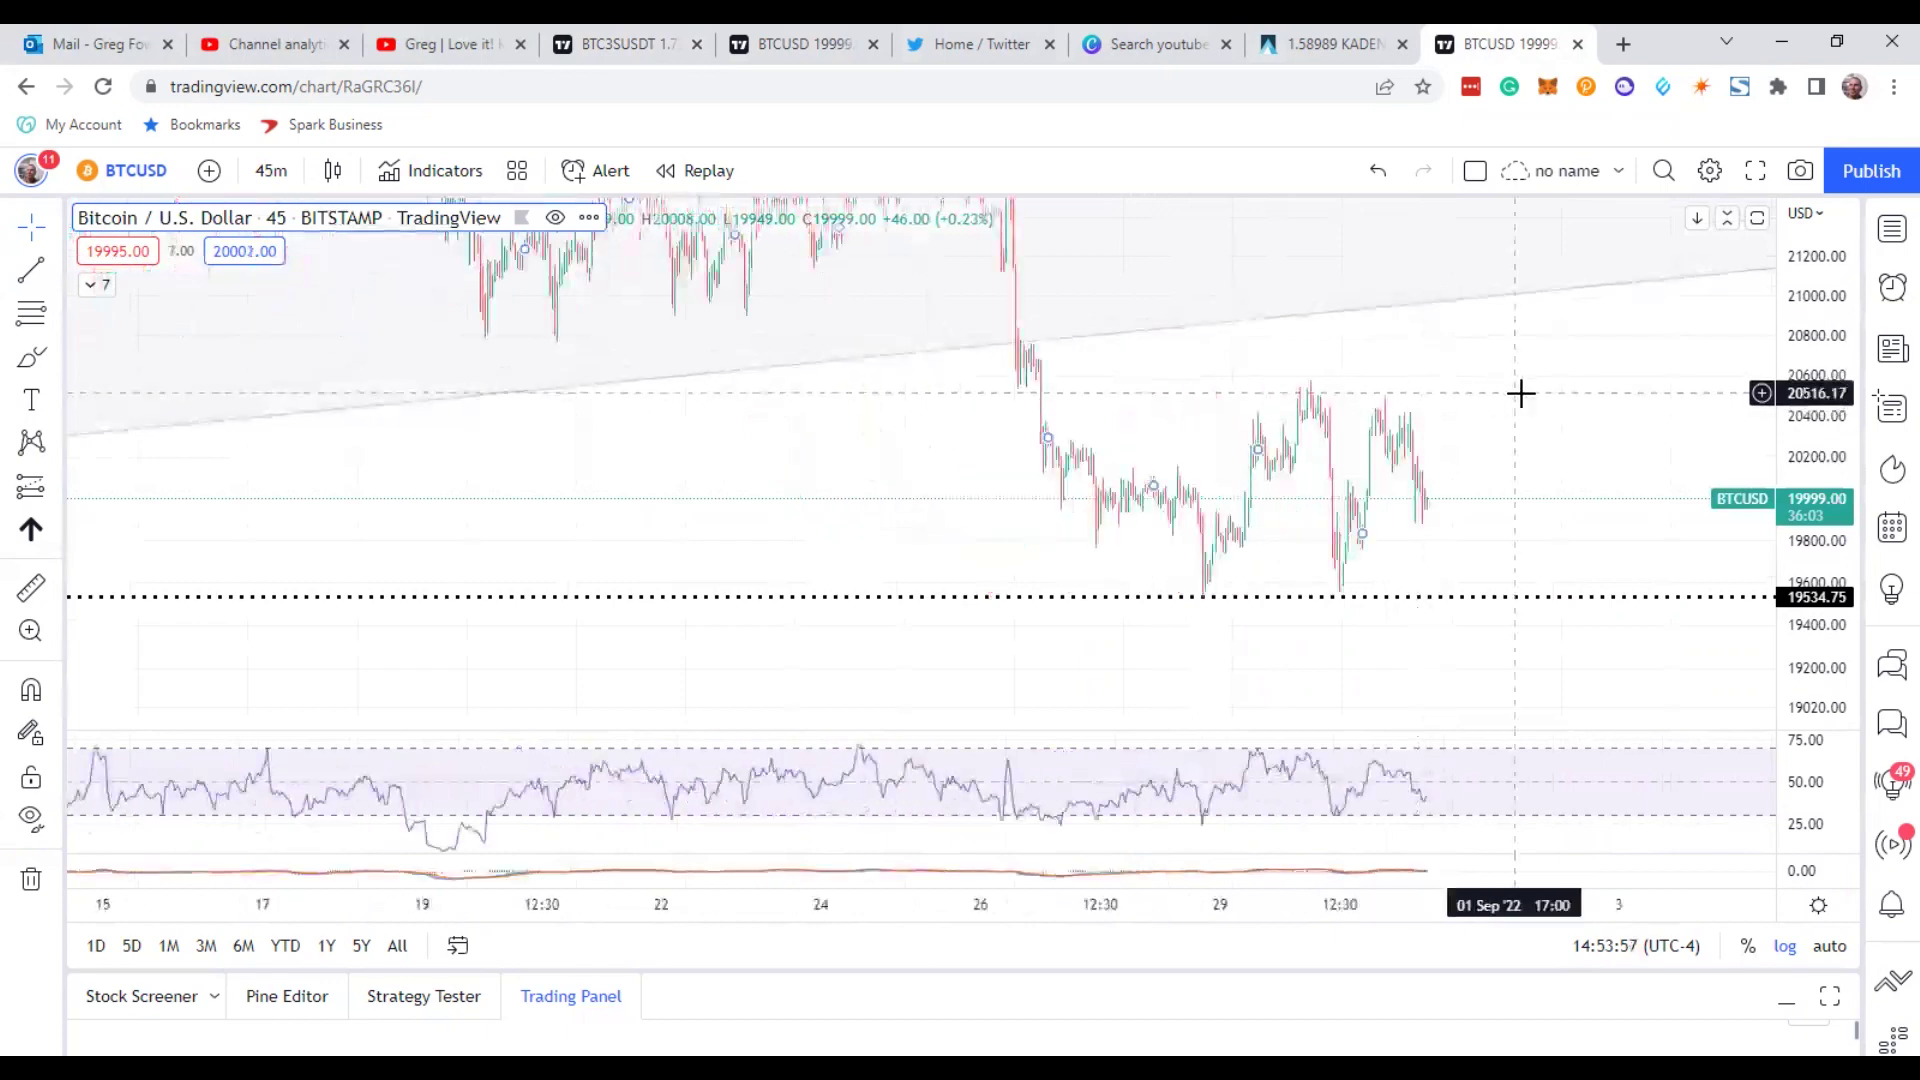
scroll(1543, 390, up, 3)
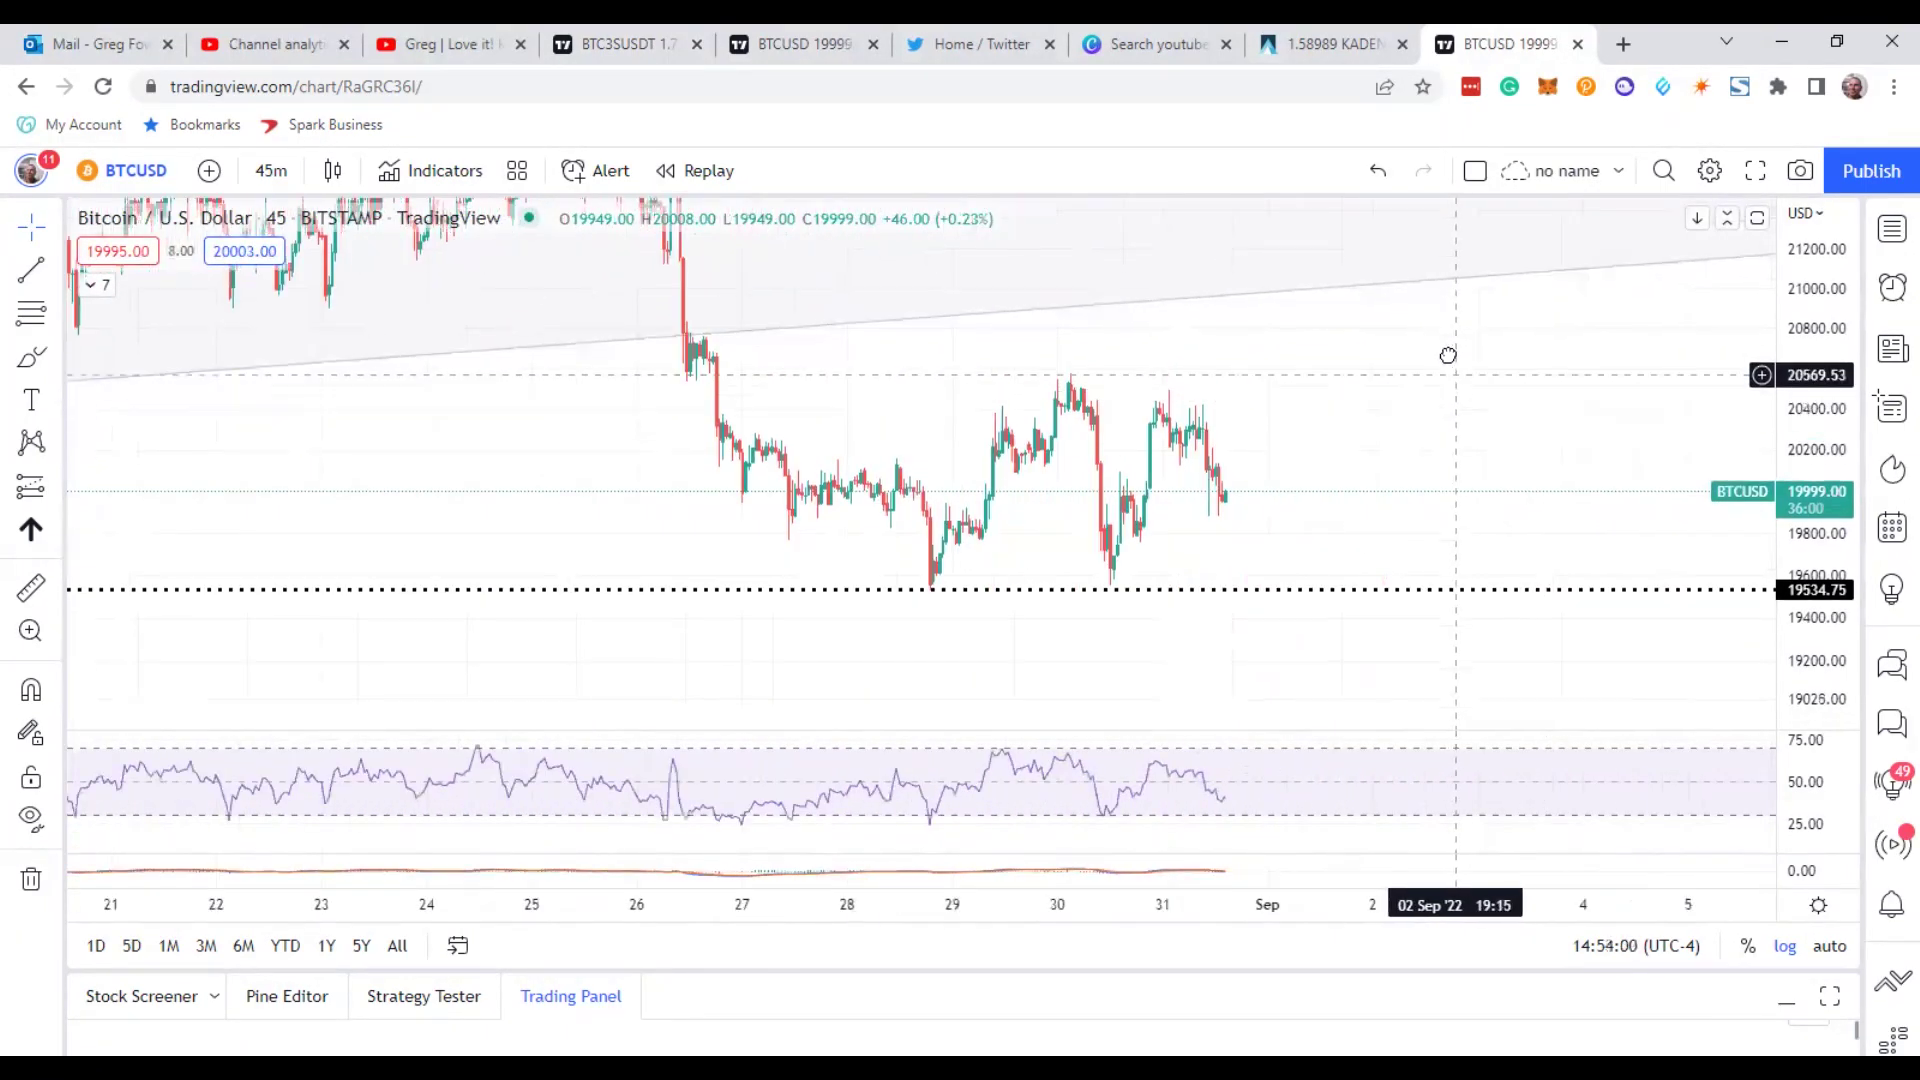
drag(1448, 355, 1442, 340)
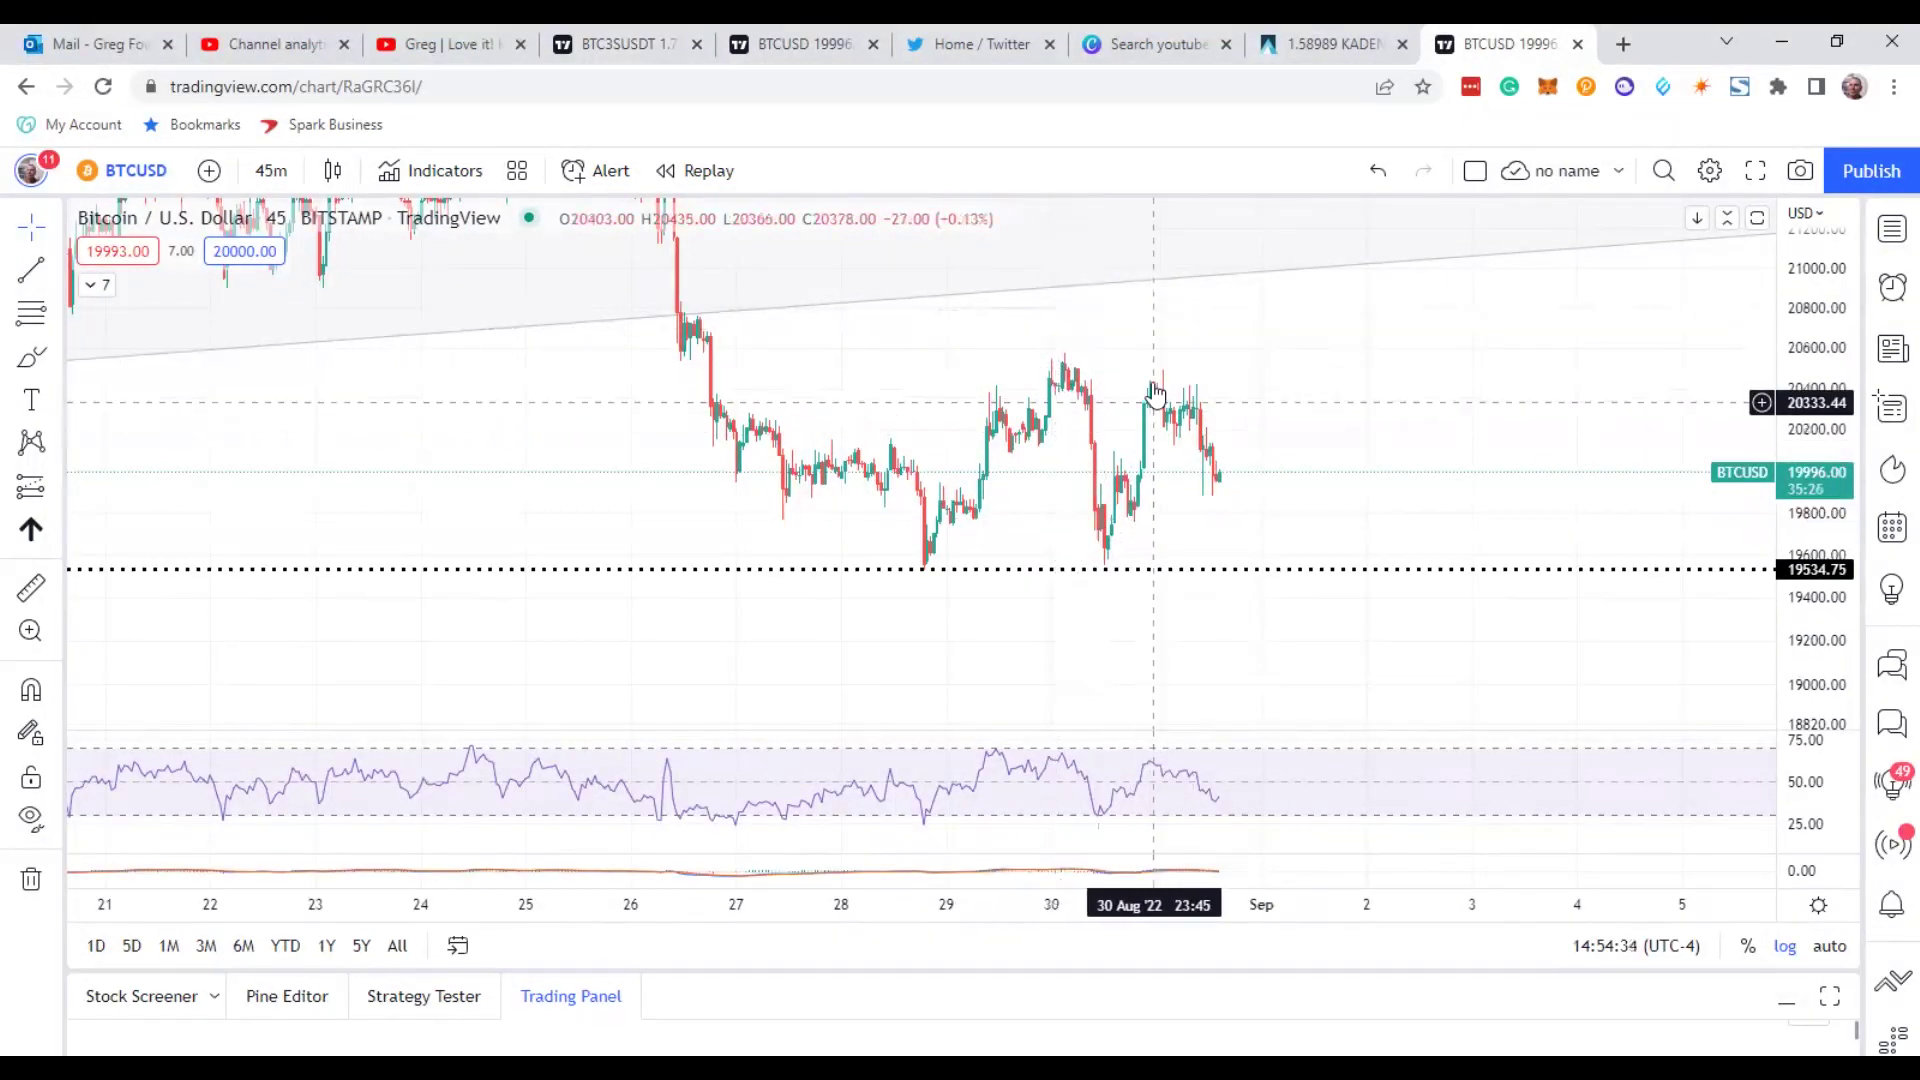
click(622, 44)
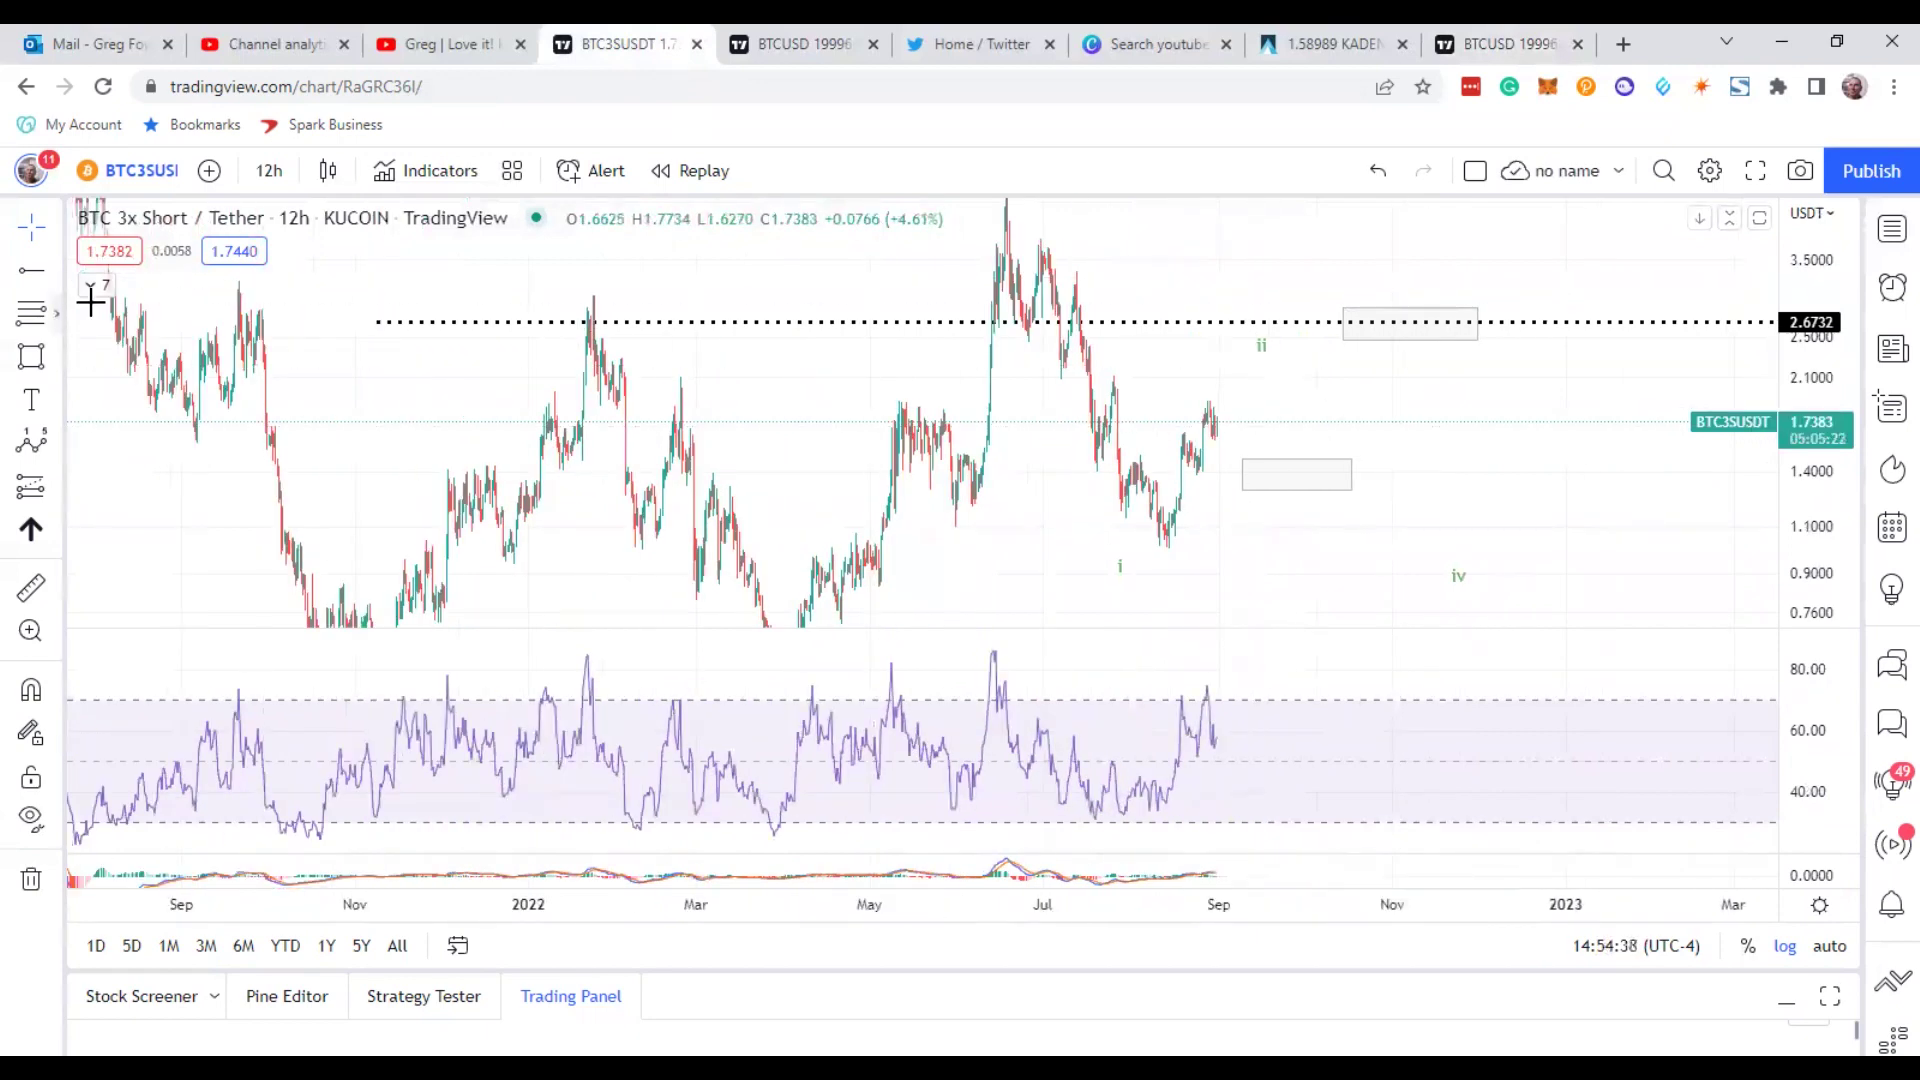
- Set the BTC 3x Short chart to 45-minute candles and zoom into the last two weeks
click(268, 172)
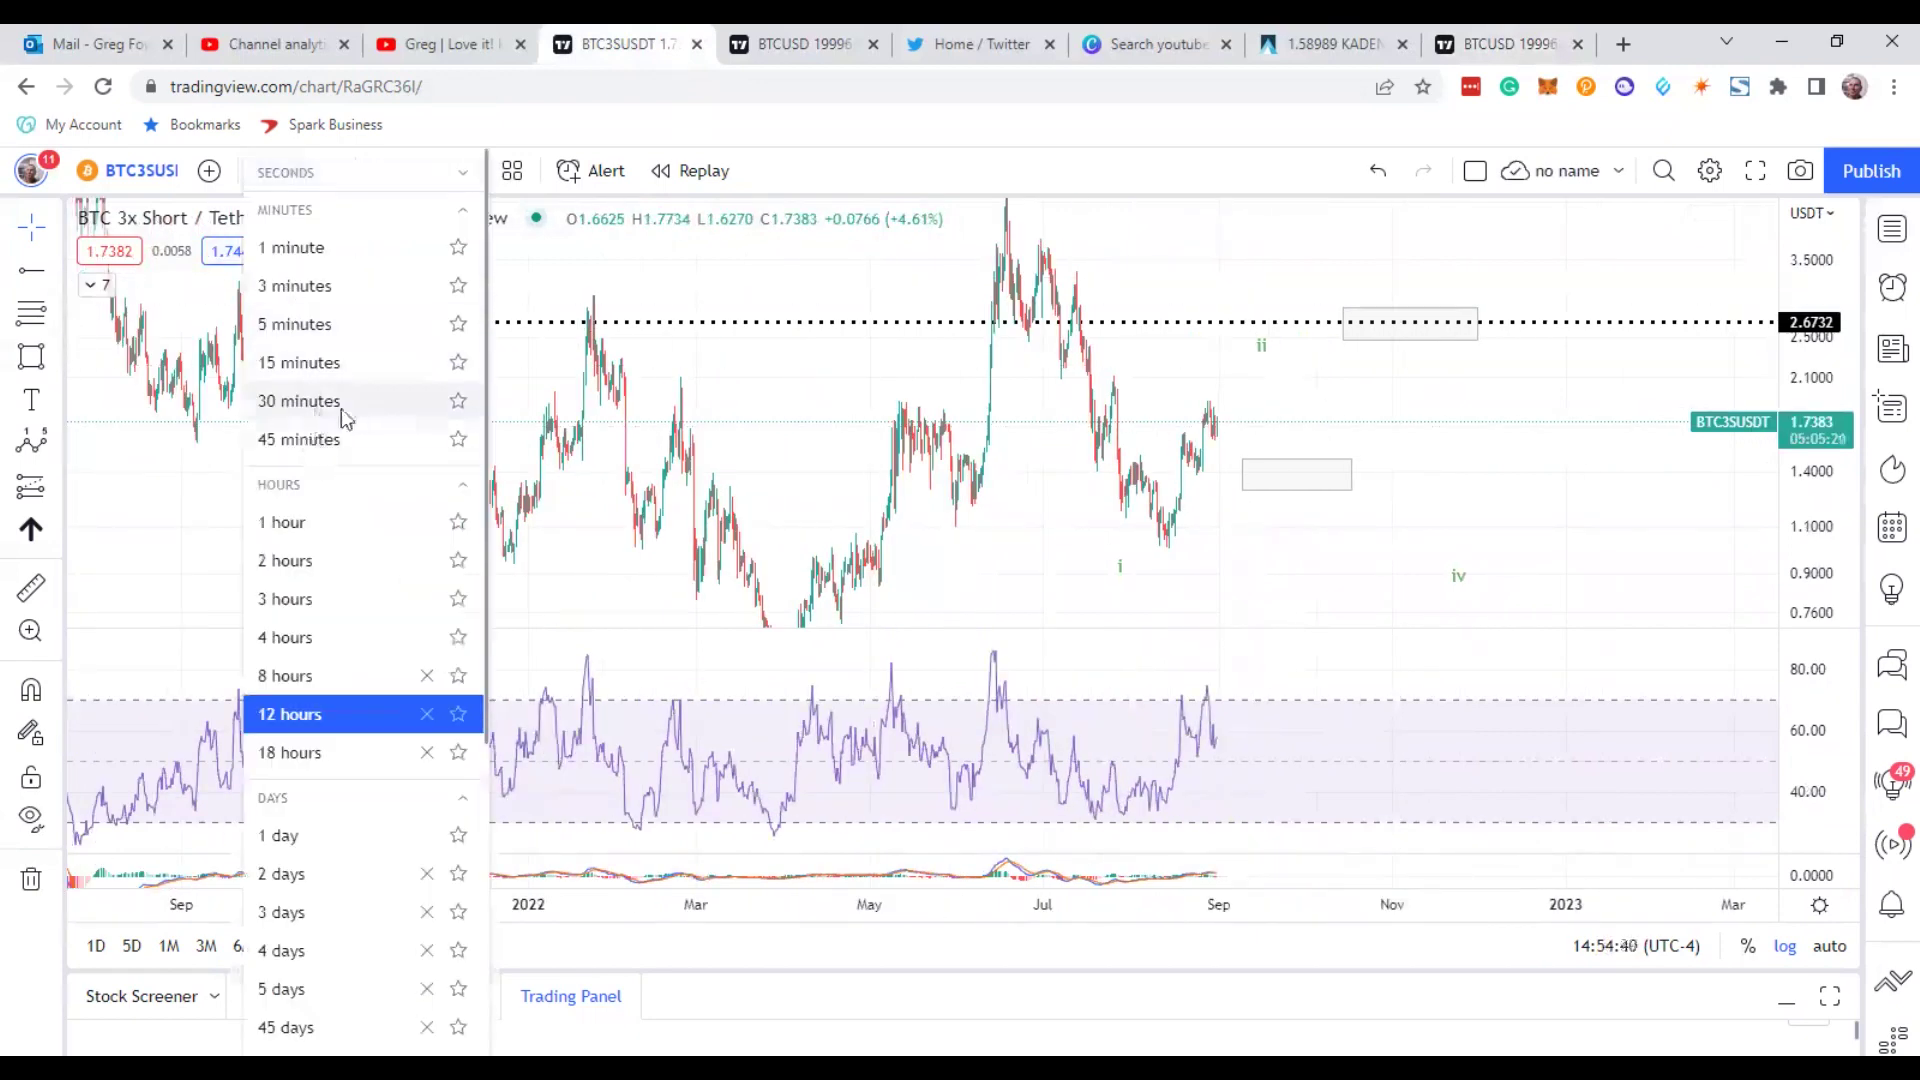
click(300, 401)
scroll(1635, 432, down, 5)
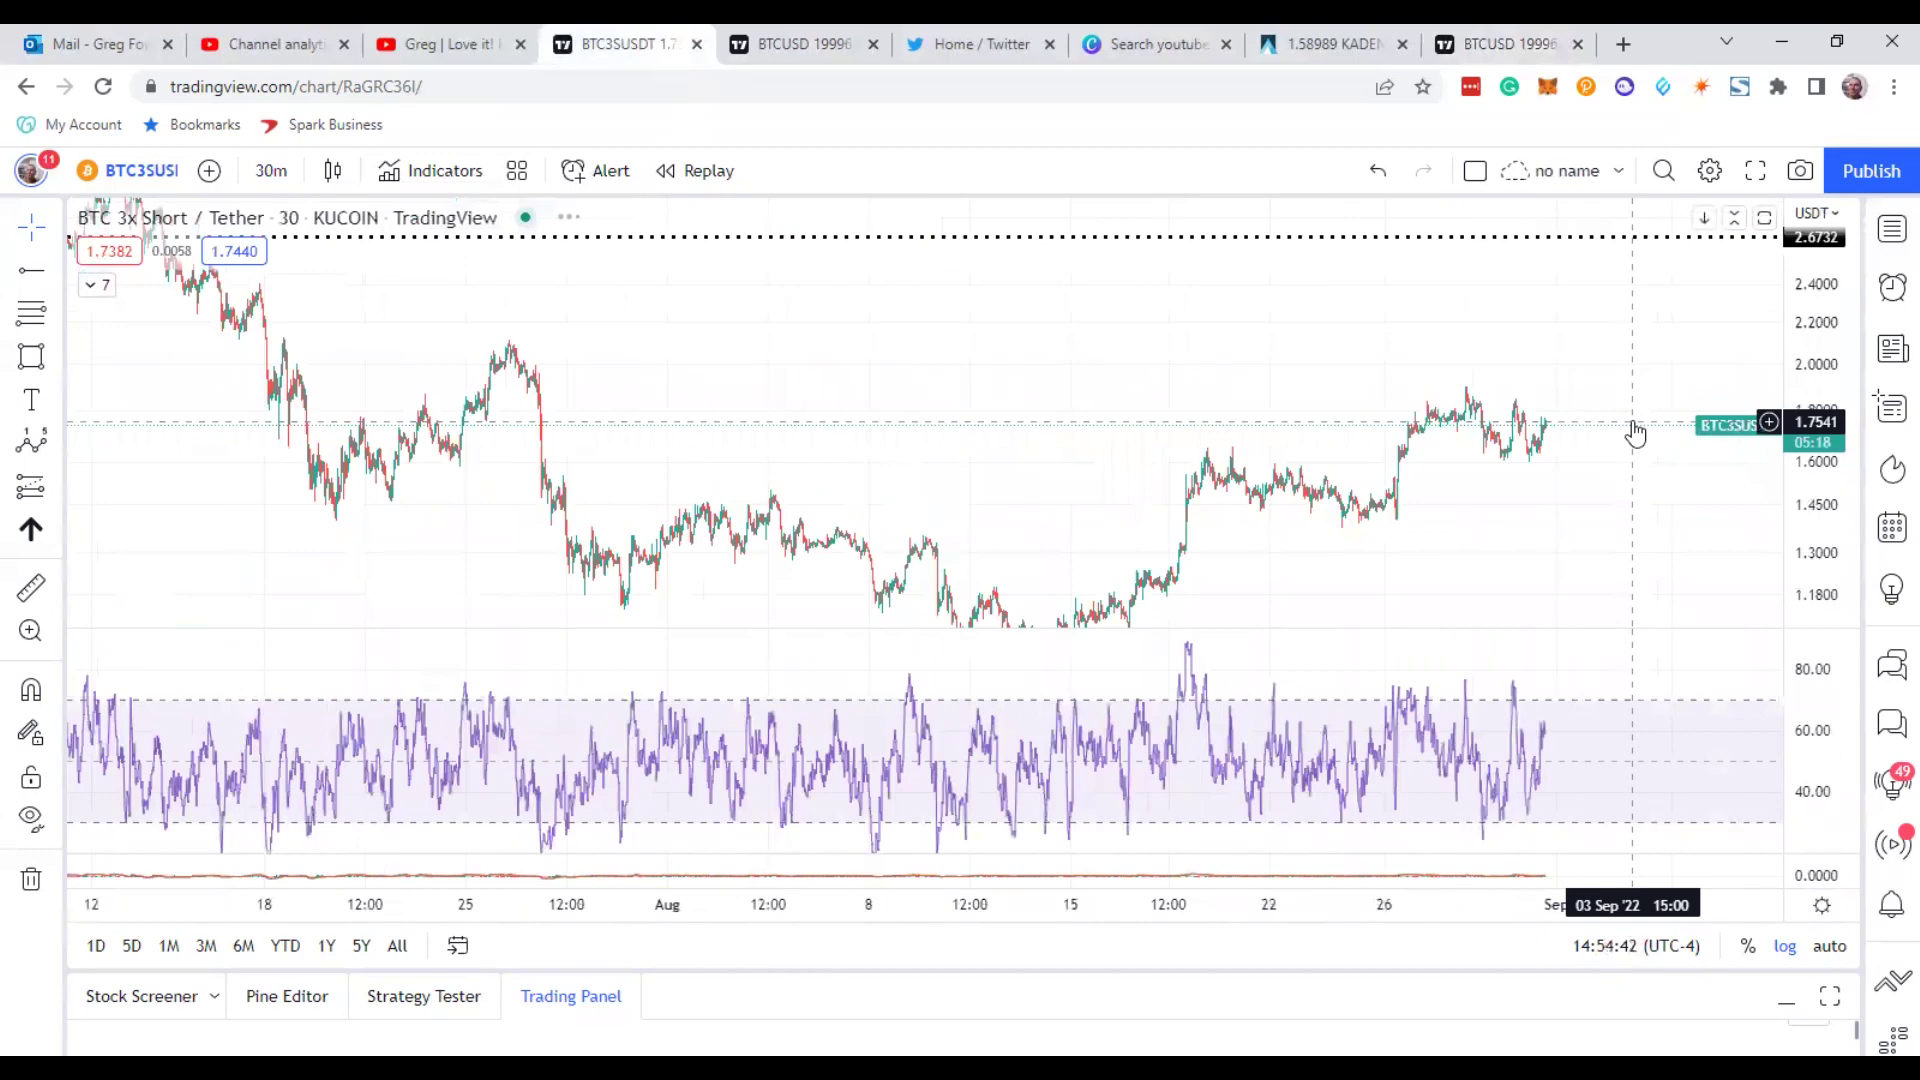
scroll(1697, 501, up, 3)
click(271, 170)
click(340, 439)
scroll(1500, 360, down, 4)
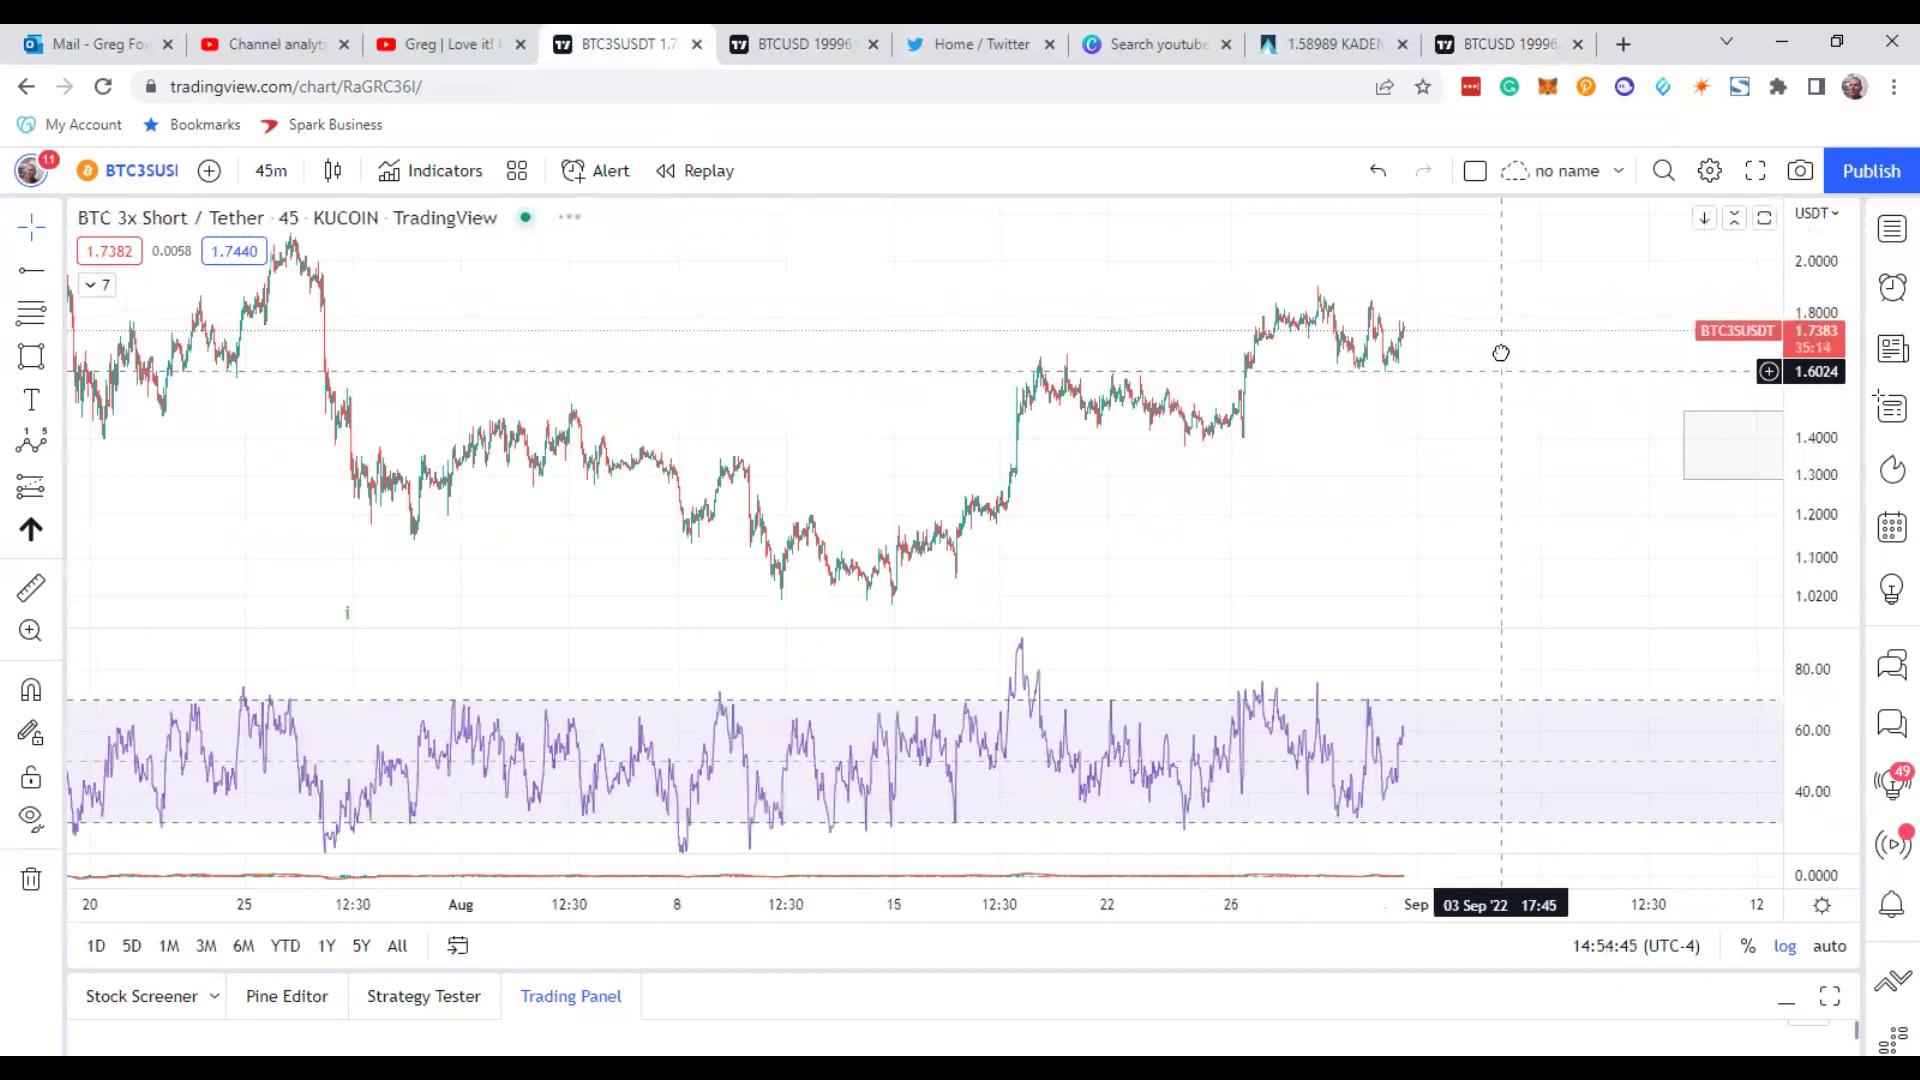
scroll(1460, 475, up, 2)
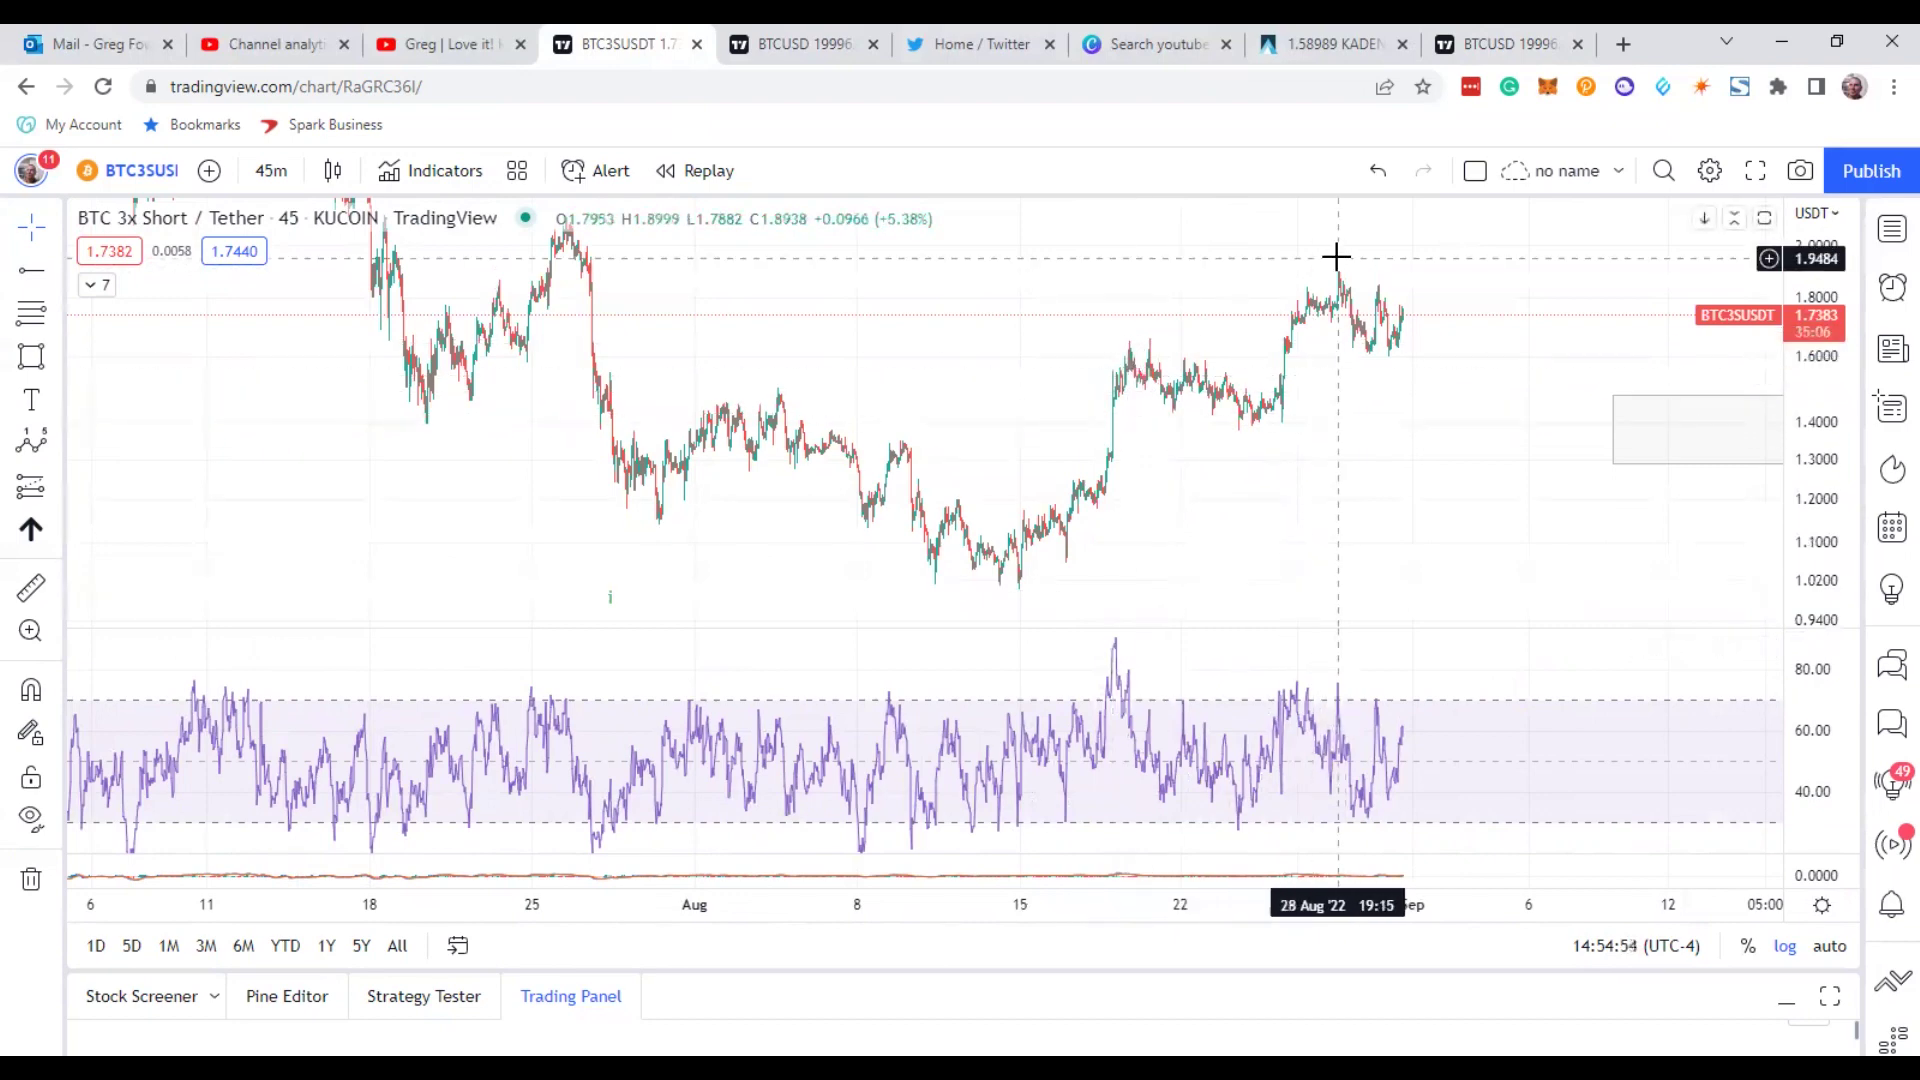
scroll(1450, 330, up, 4)
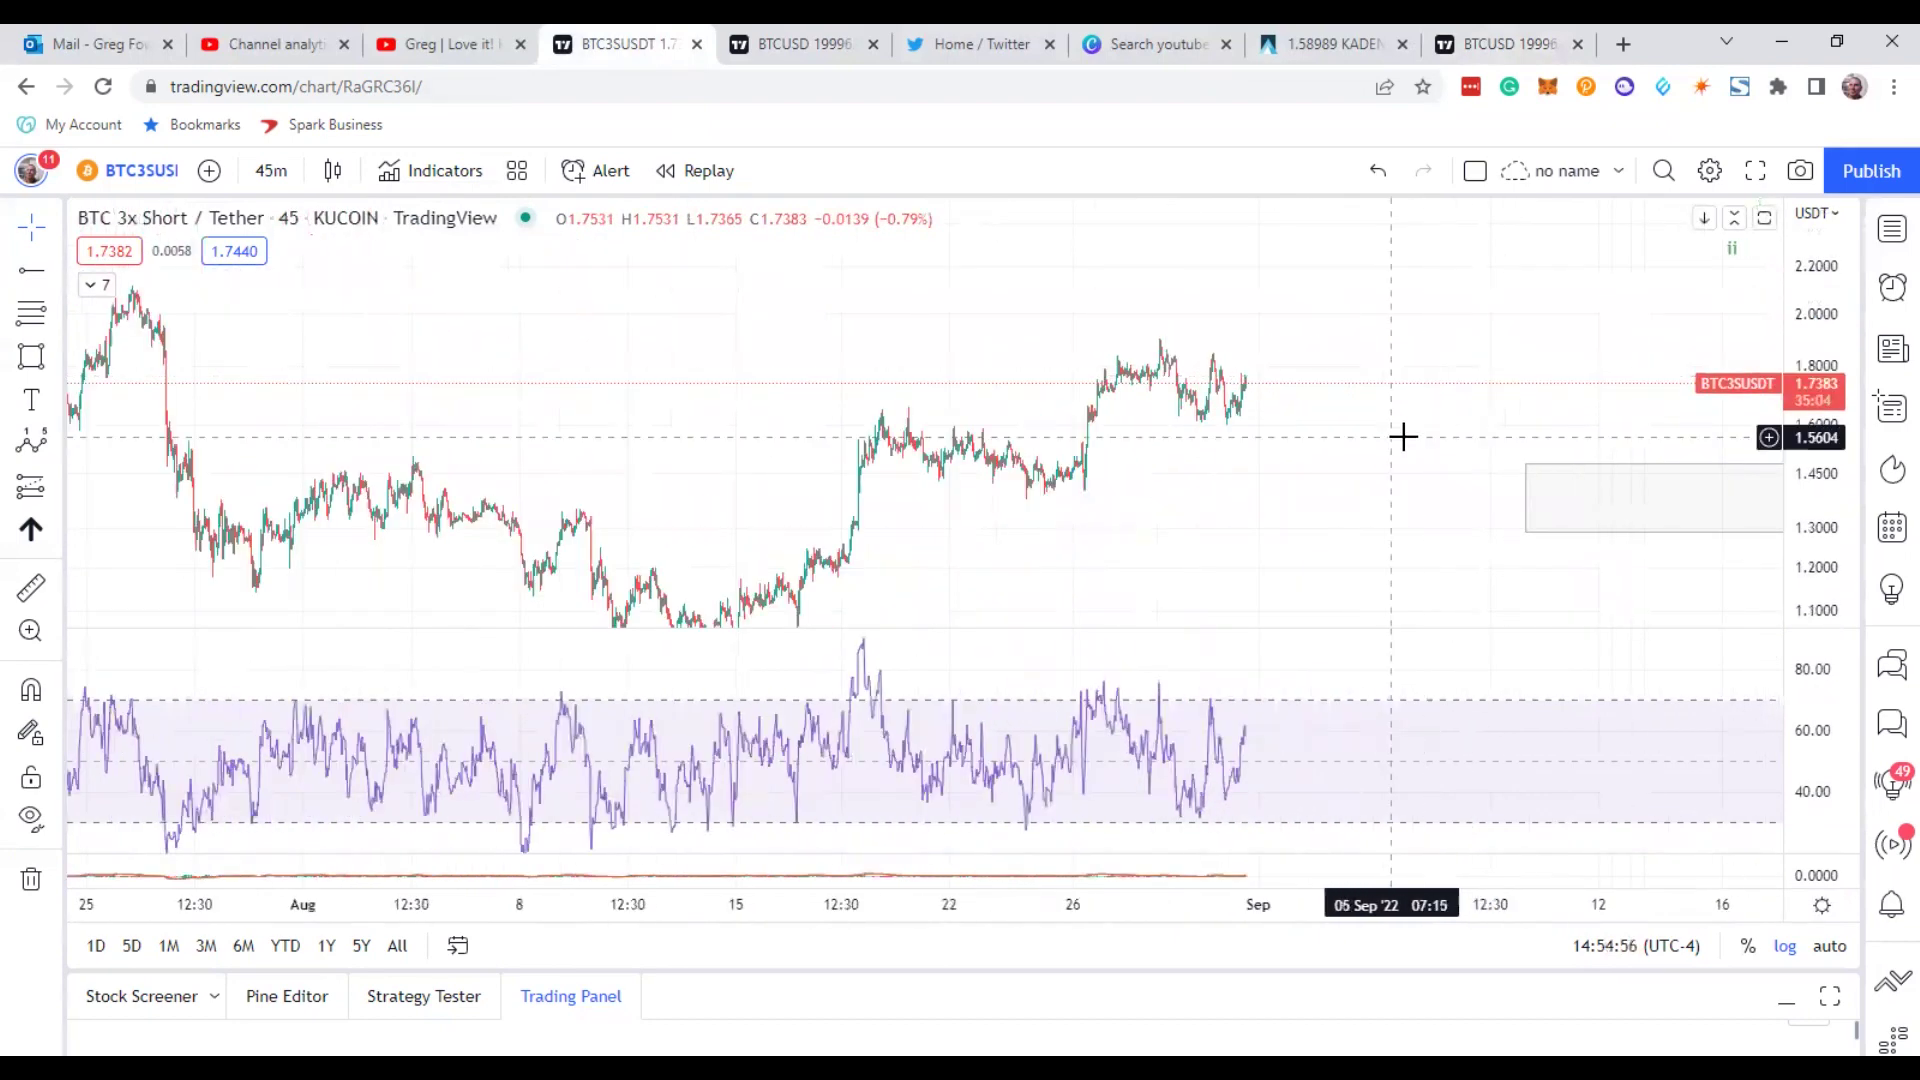
scroll(1607, 501, up, 4)
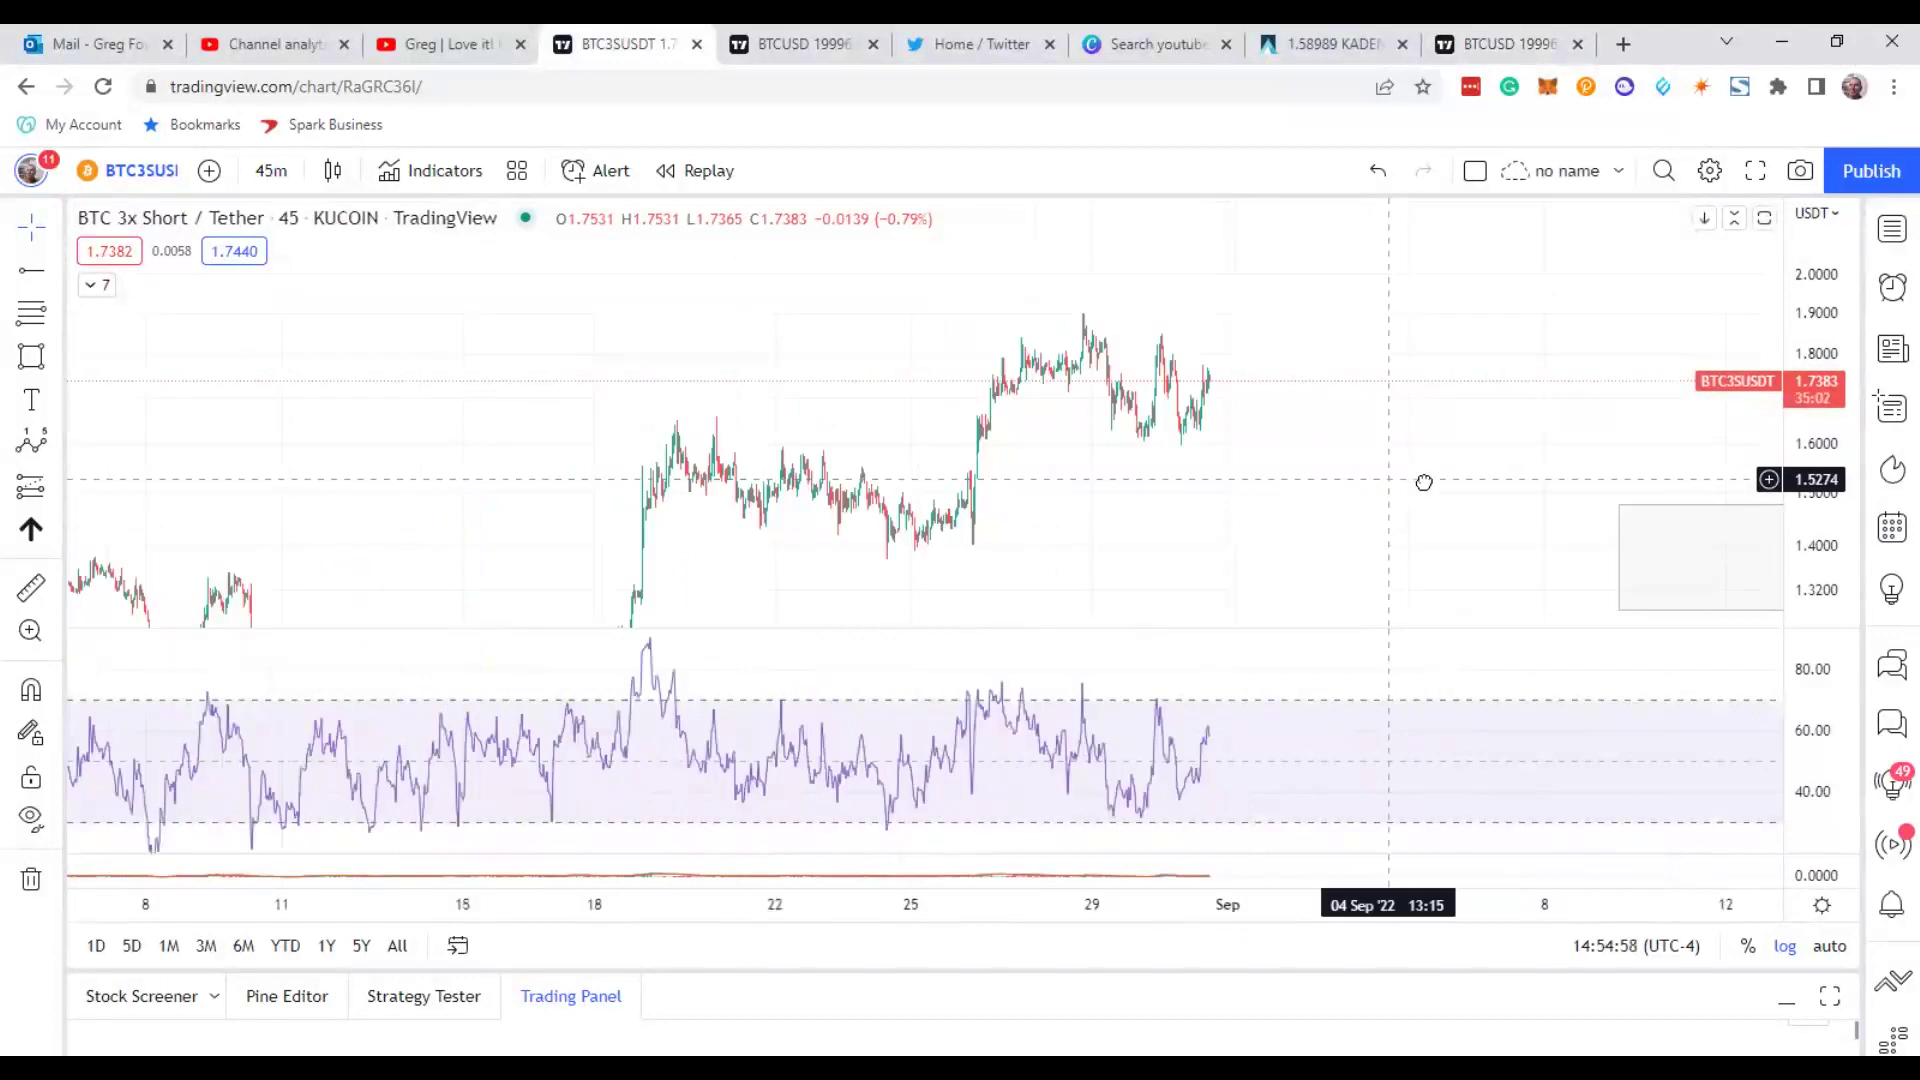
scroll(1424, 480, up, 1)
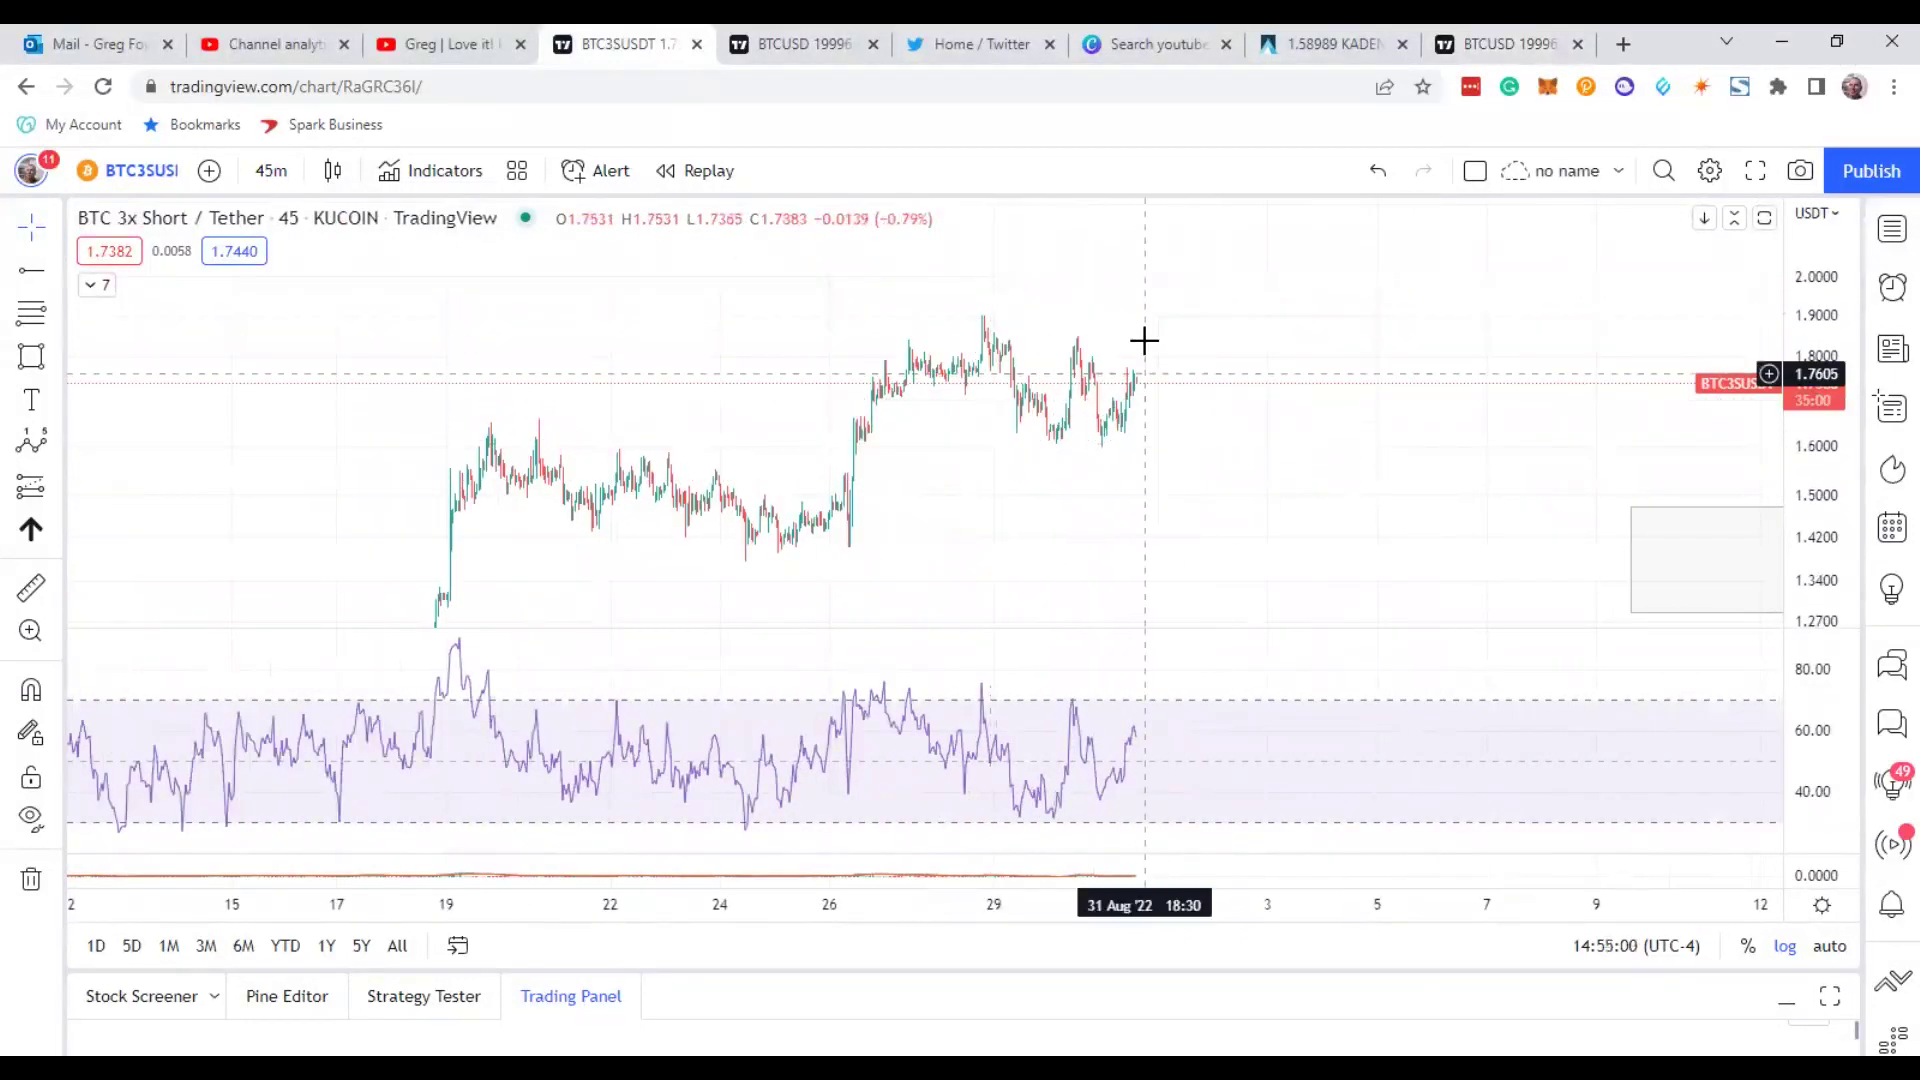
- Compare against the BTC/USD chart, then return and fine-tune the BTC 3x Short zoom
key(ctrl+9)
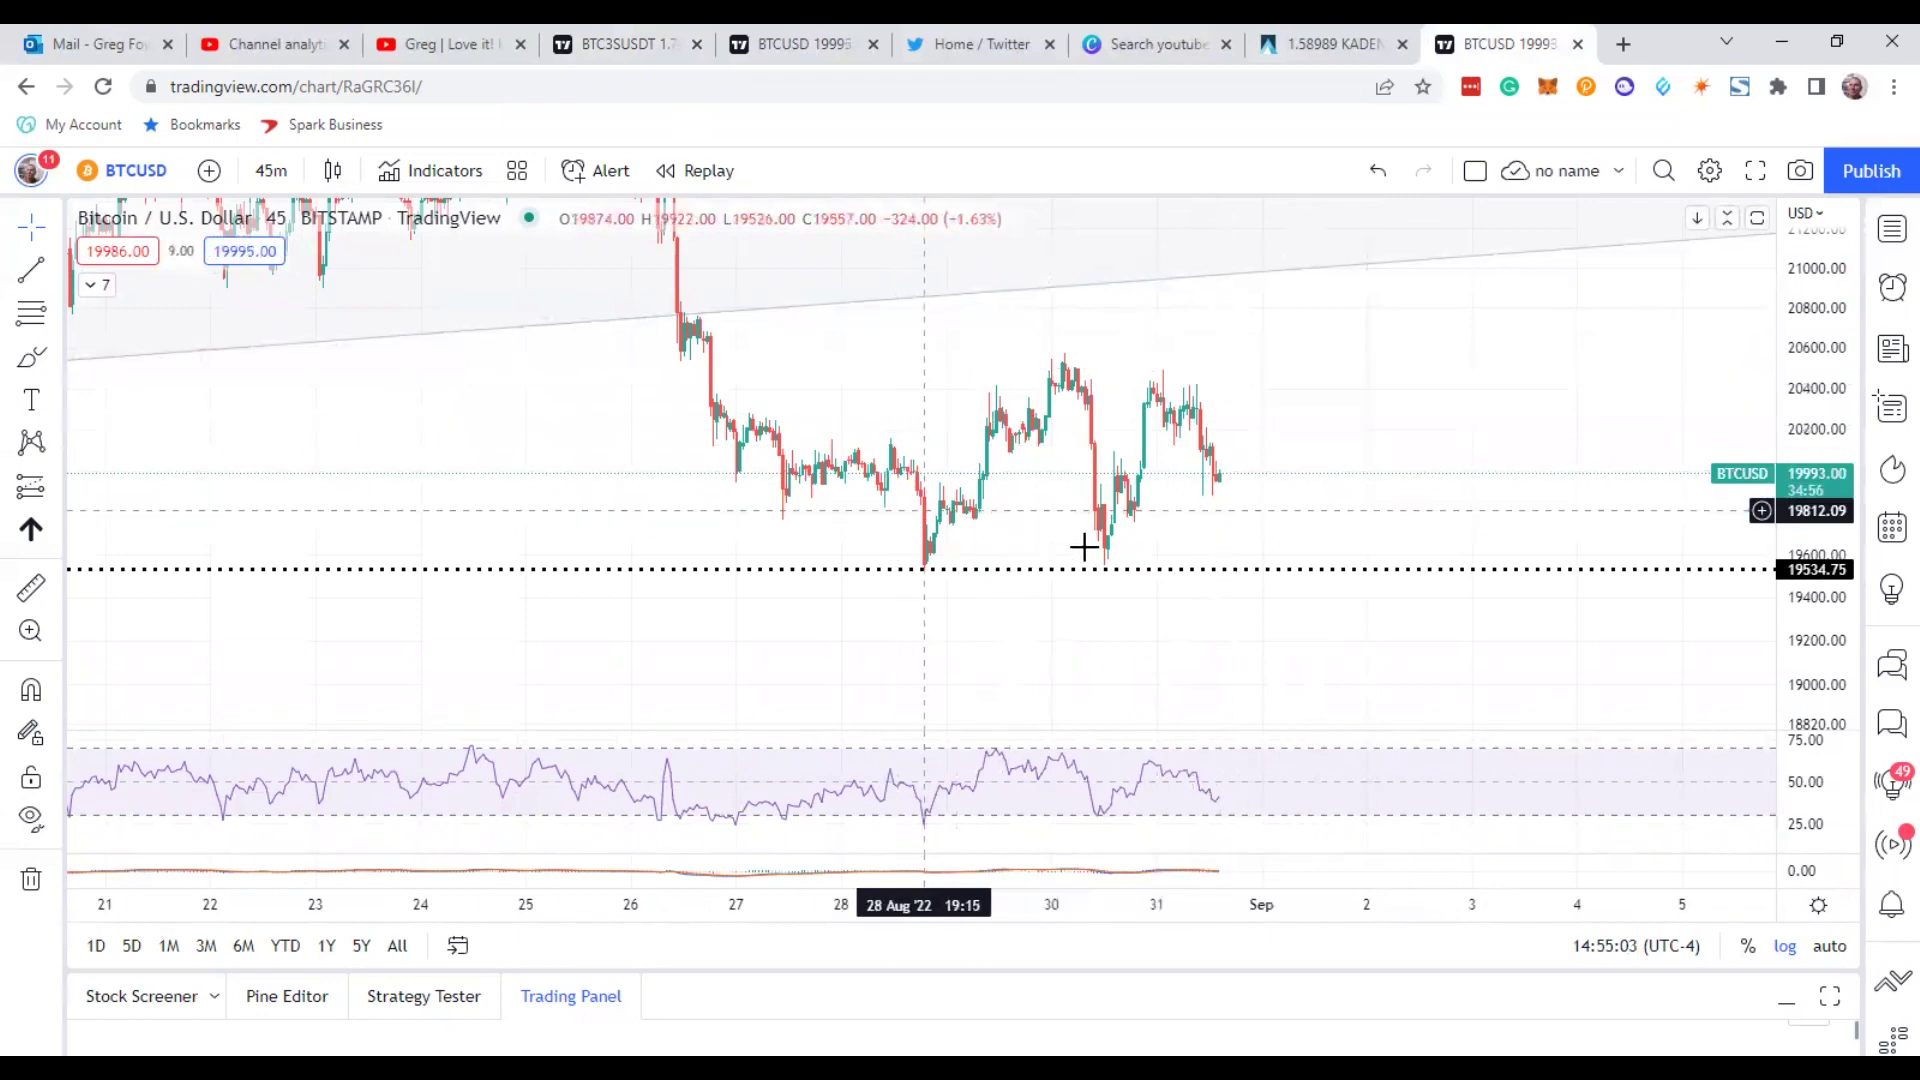
click(631, 55)
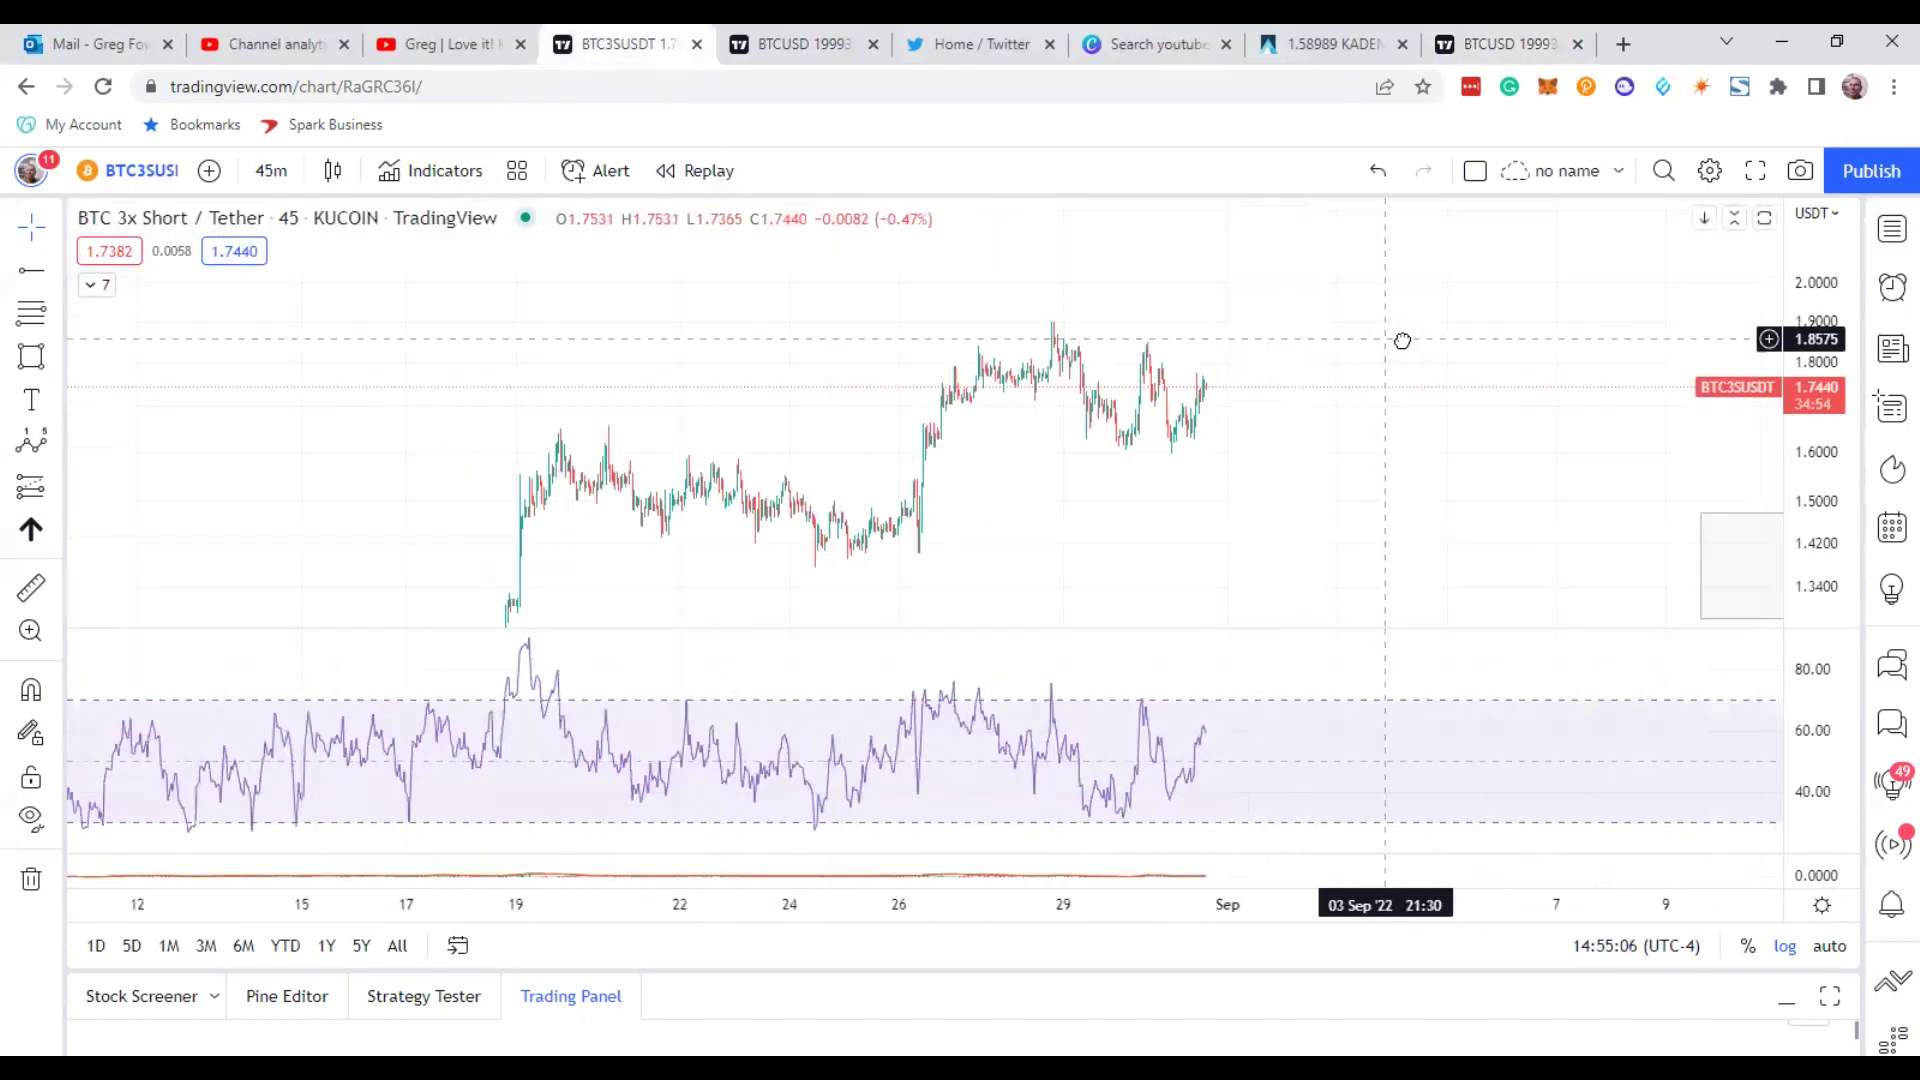
scroll(1686, 463, up, 5)
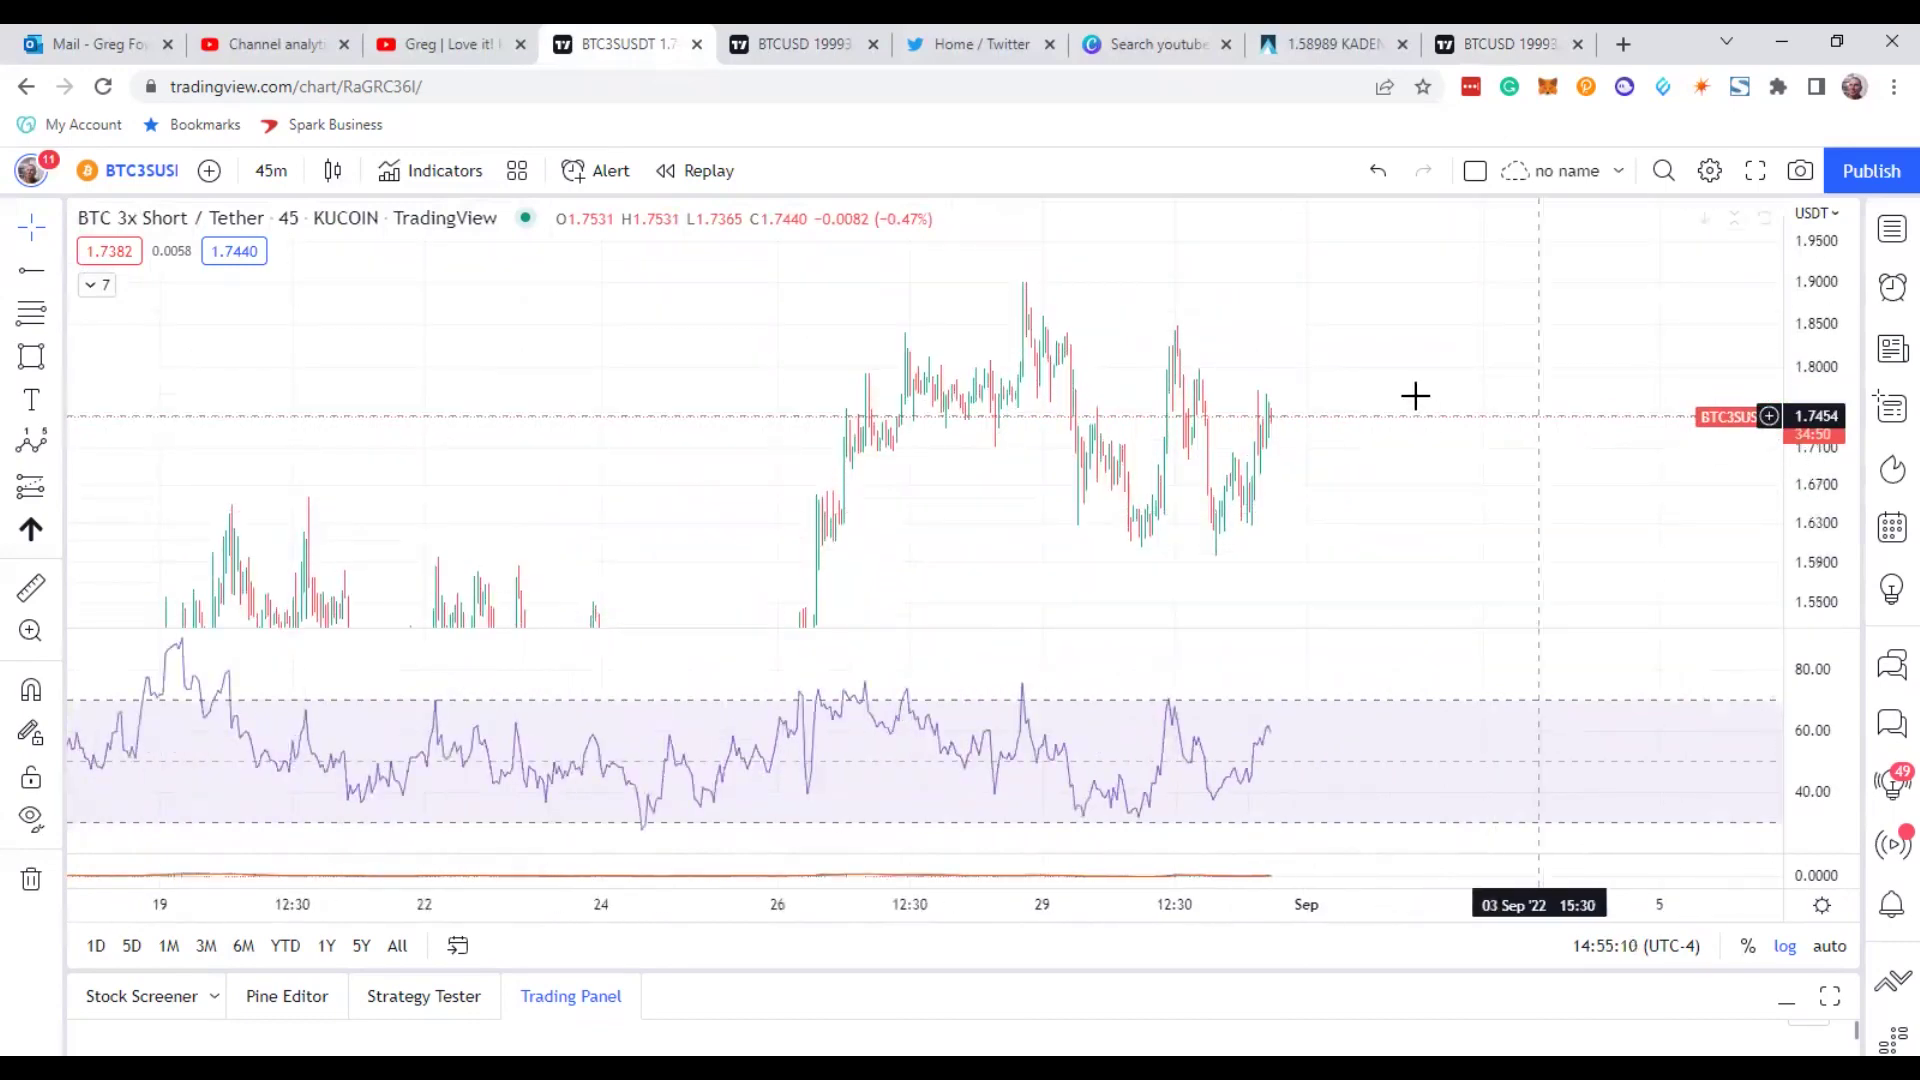
scroll(1294, 373, up, 3)
scroll(1311, 314, down, 4)
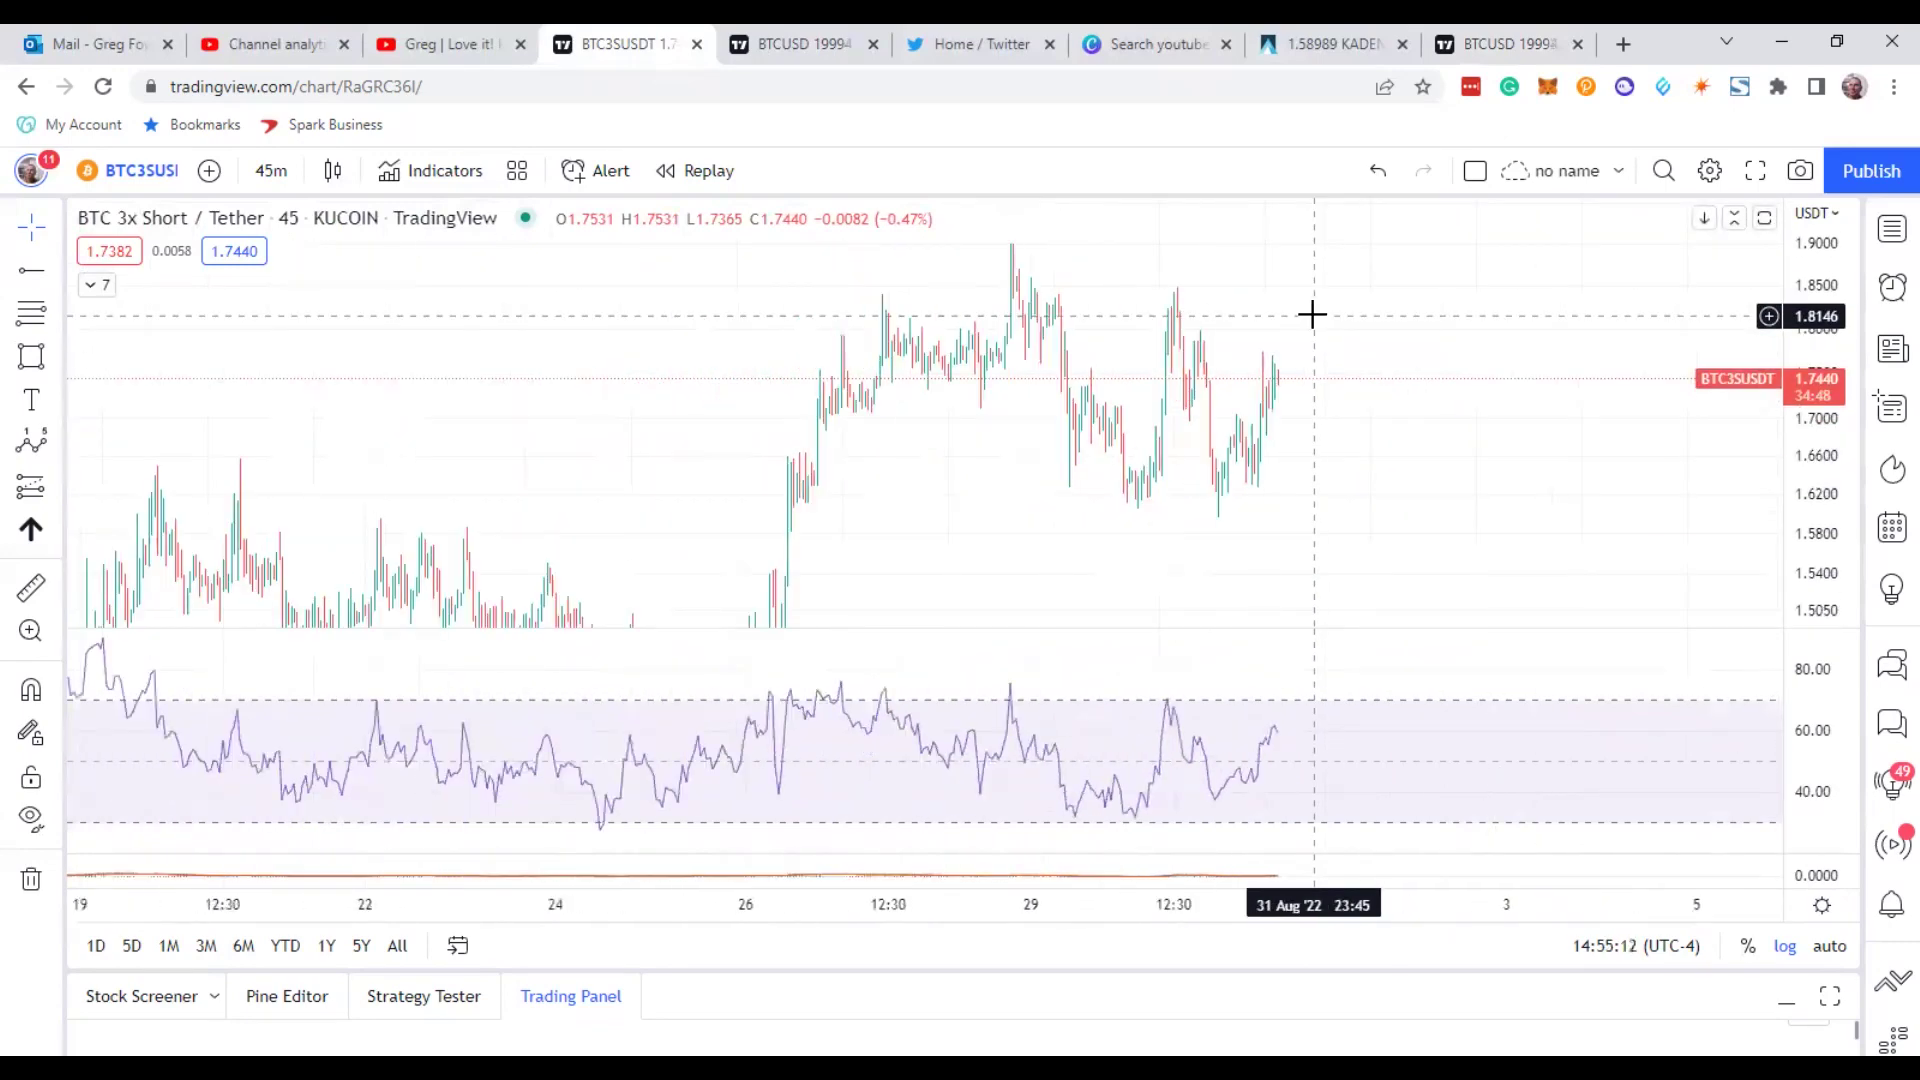
scroll(1311, 314, up, 2)
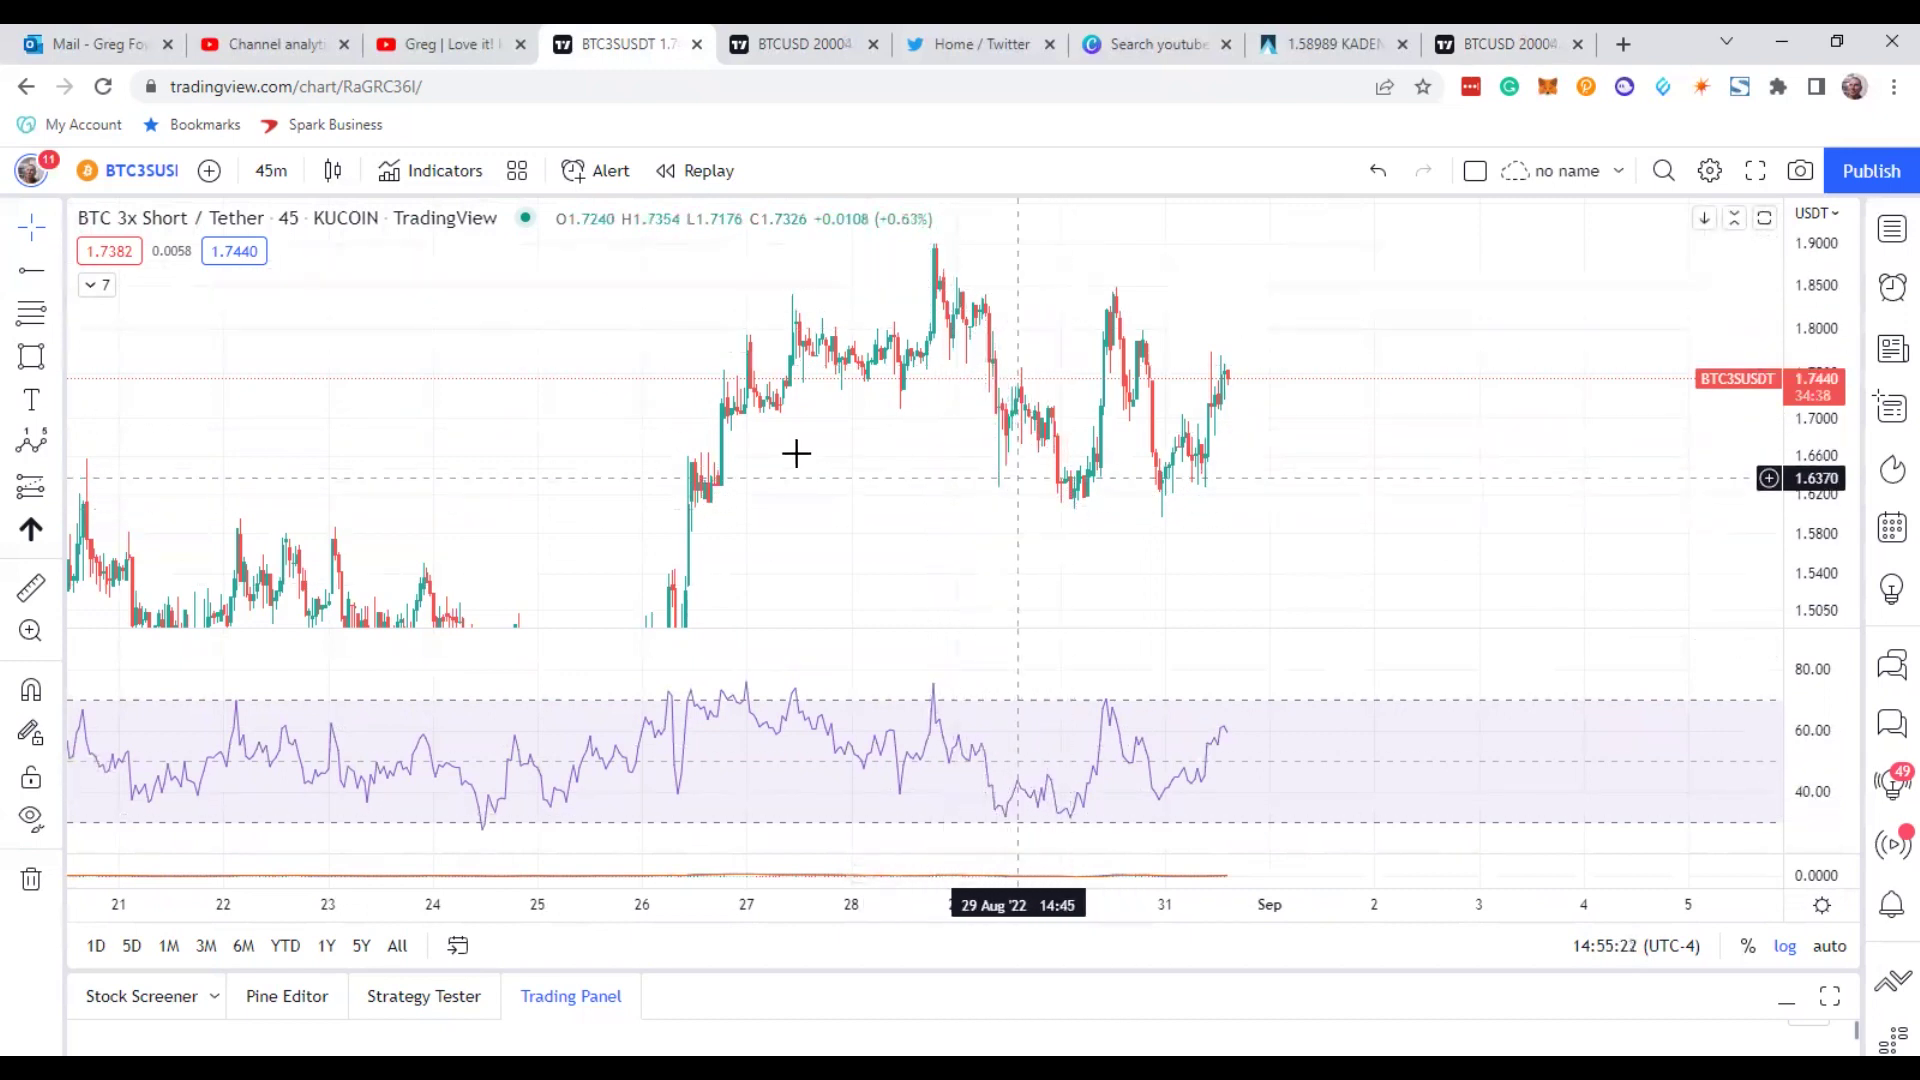
- Draw an Elliott impulse wave from the late-August high down to the recent low
click(31, 440)
click(930, 236)
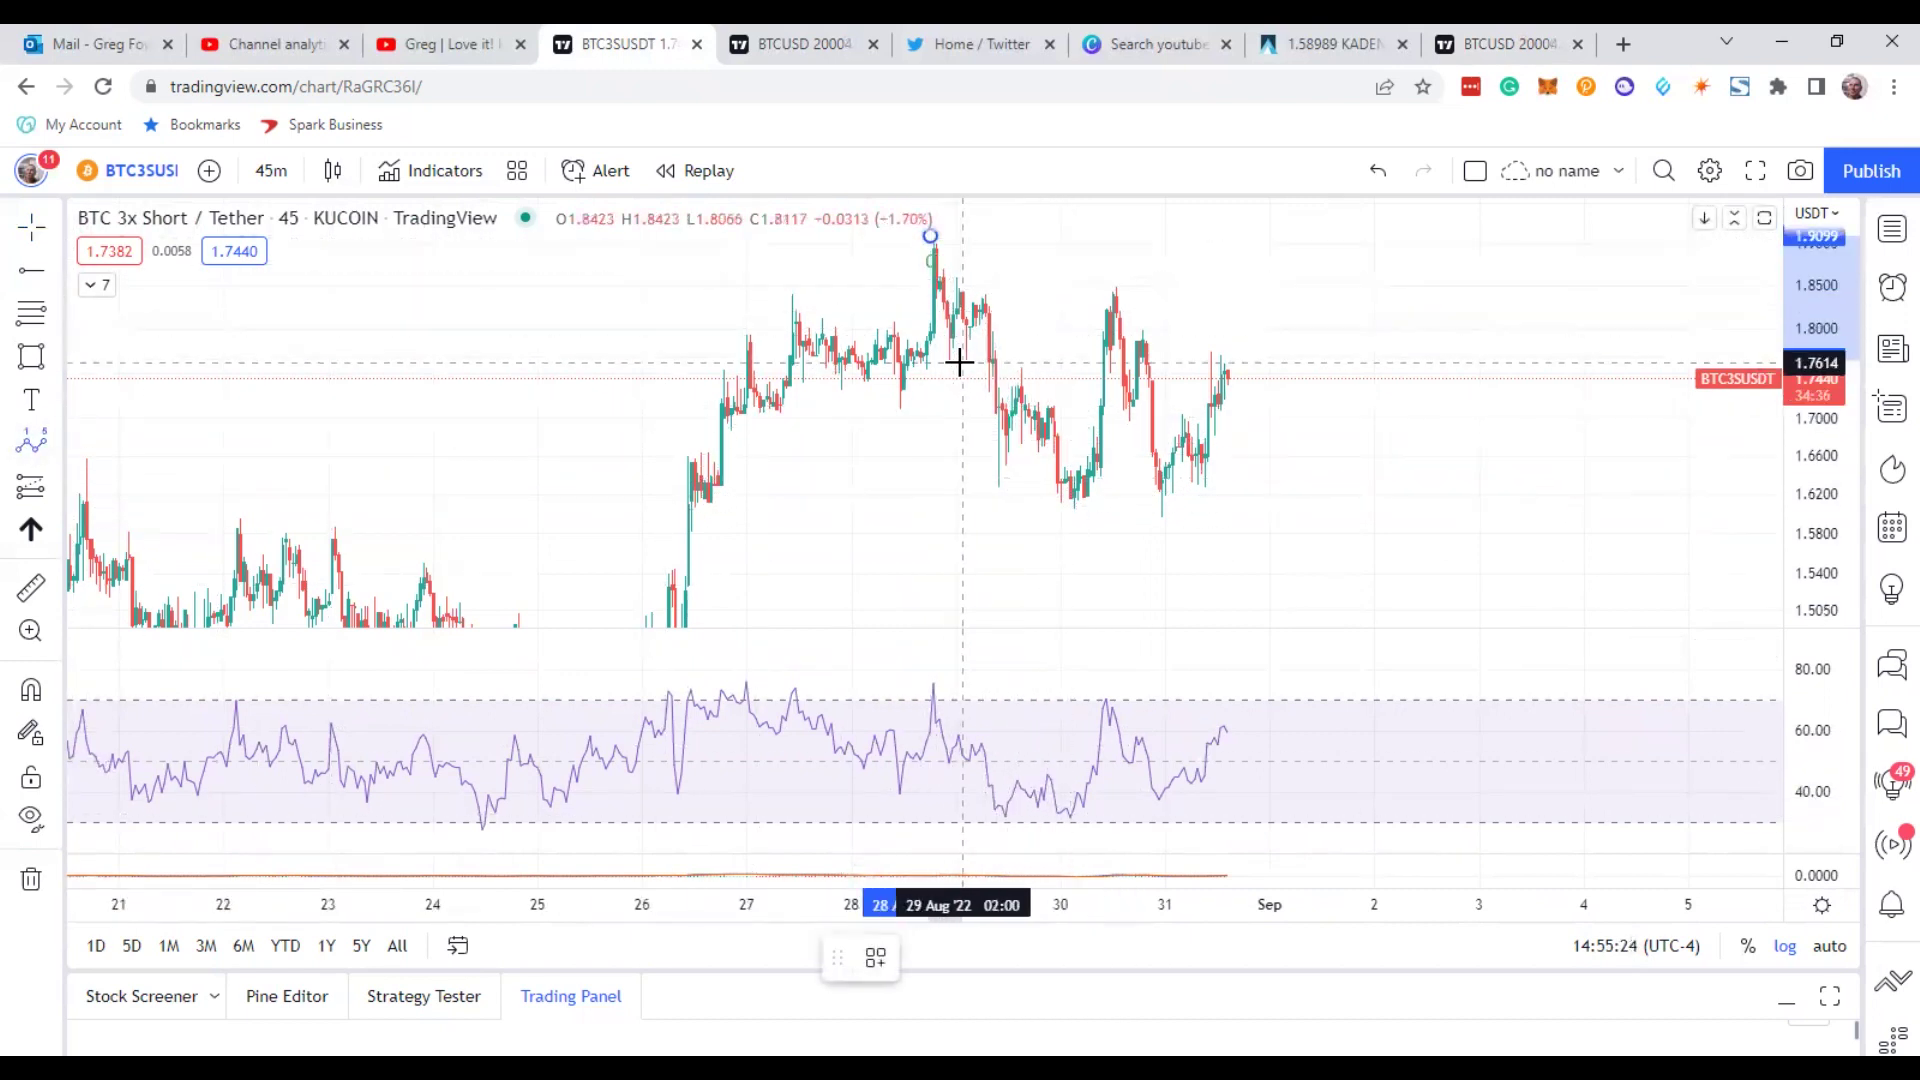
click(993, 280)
click(1008, 478)
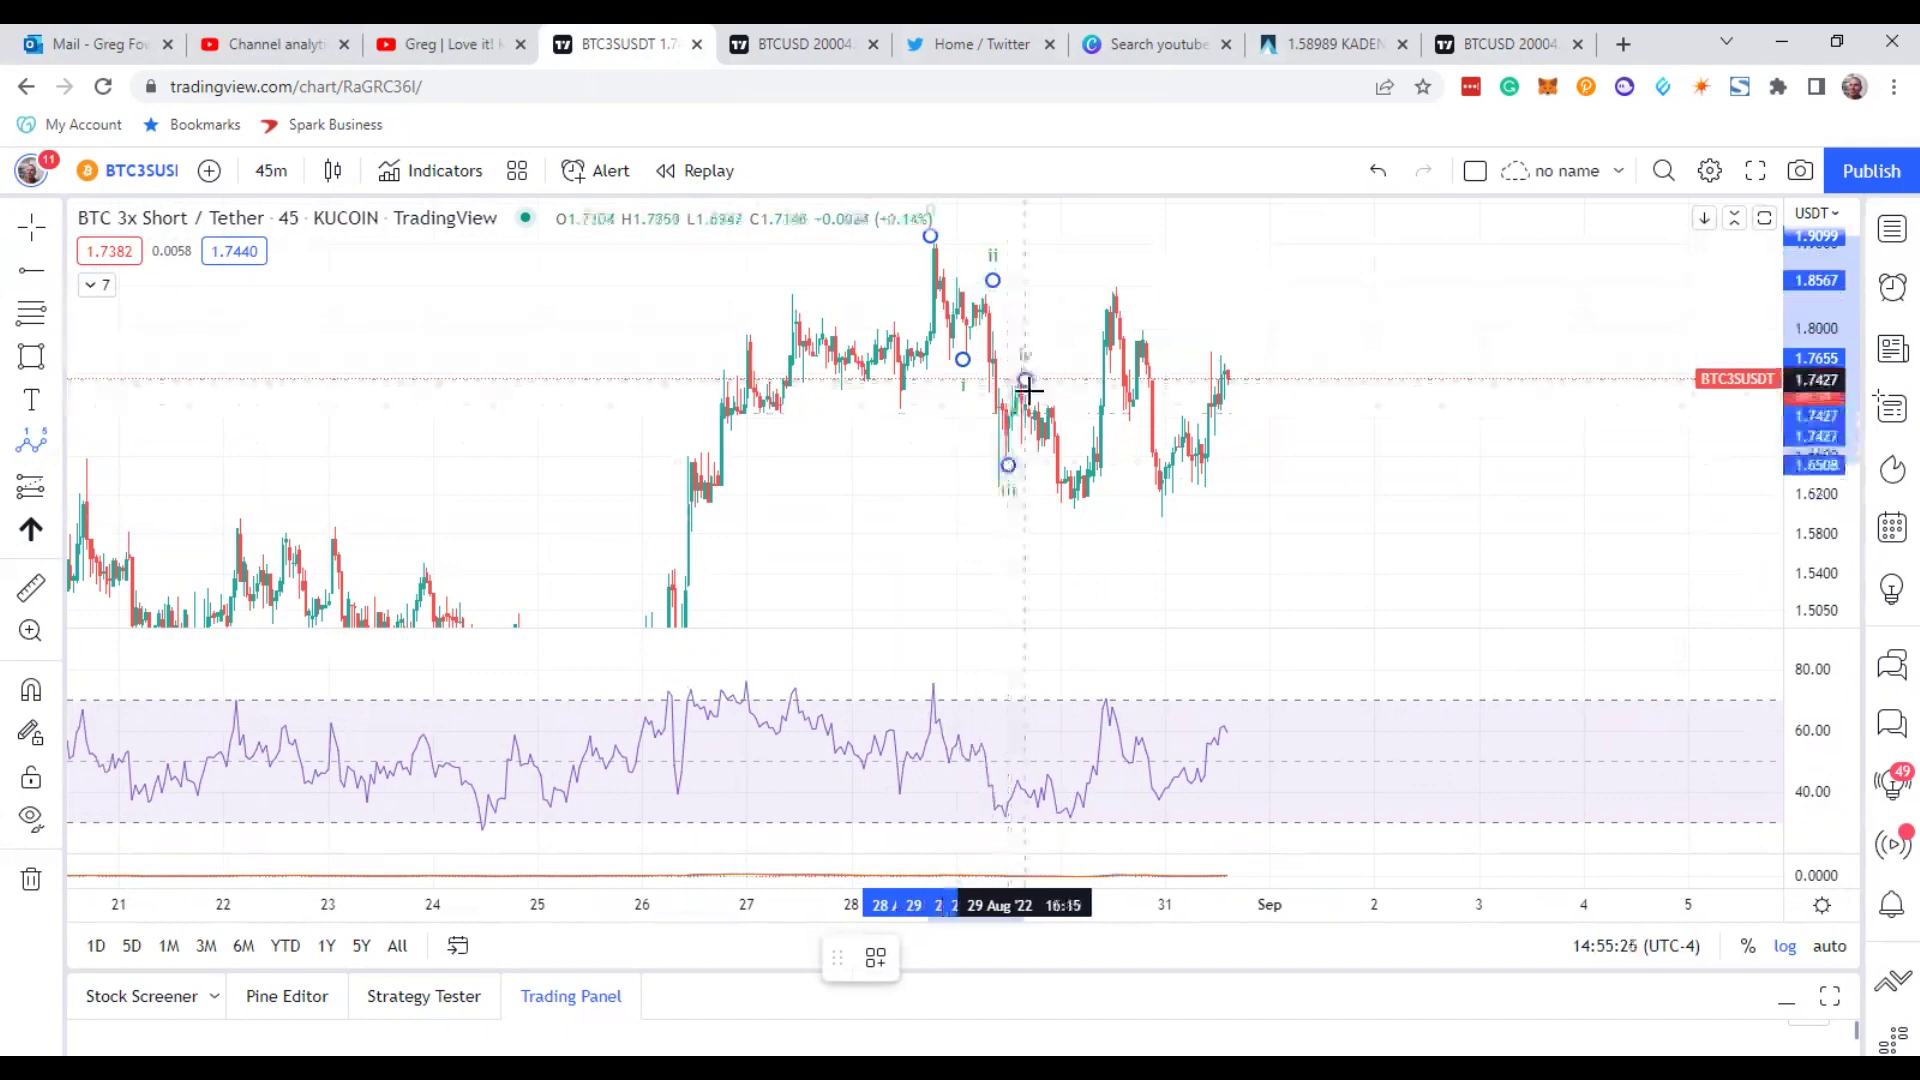
click(1025, 370)
click(1072, 515)
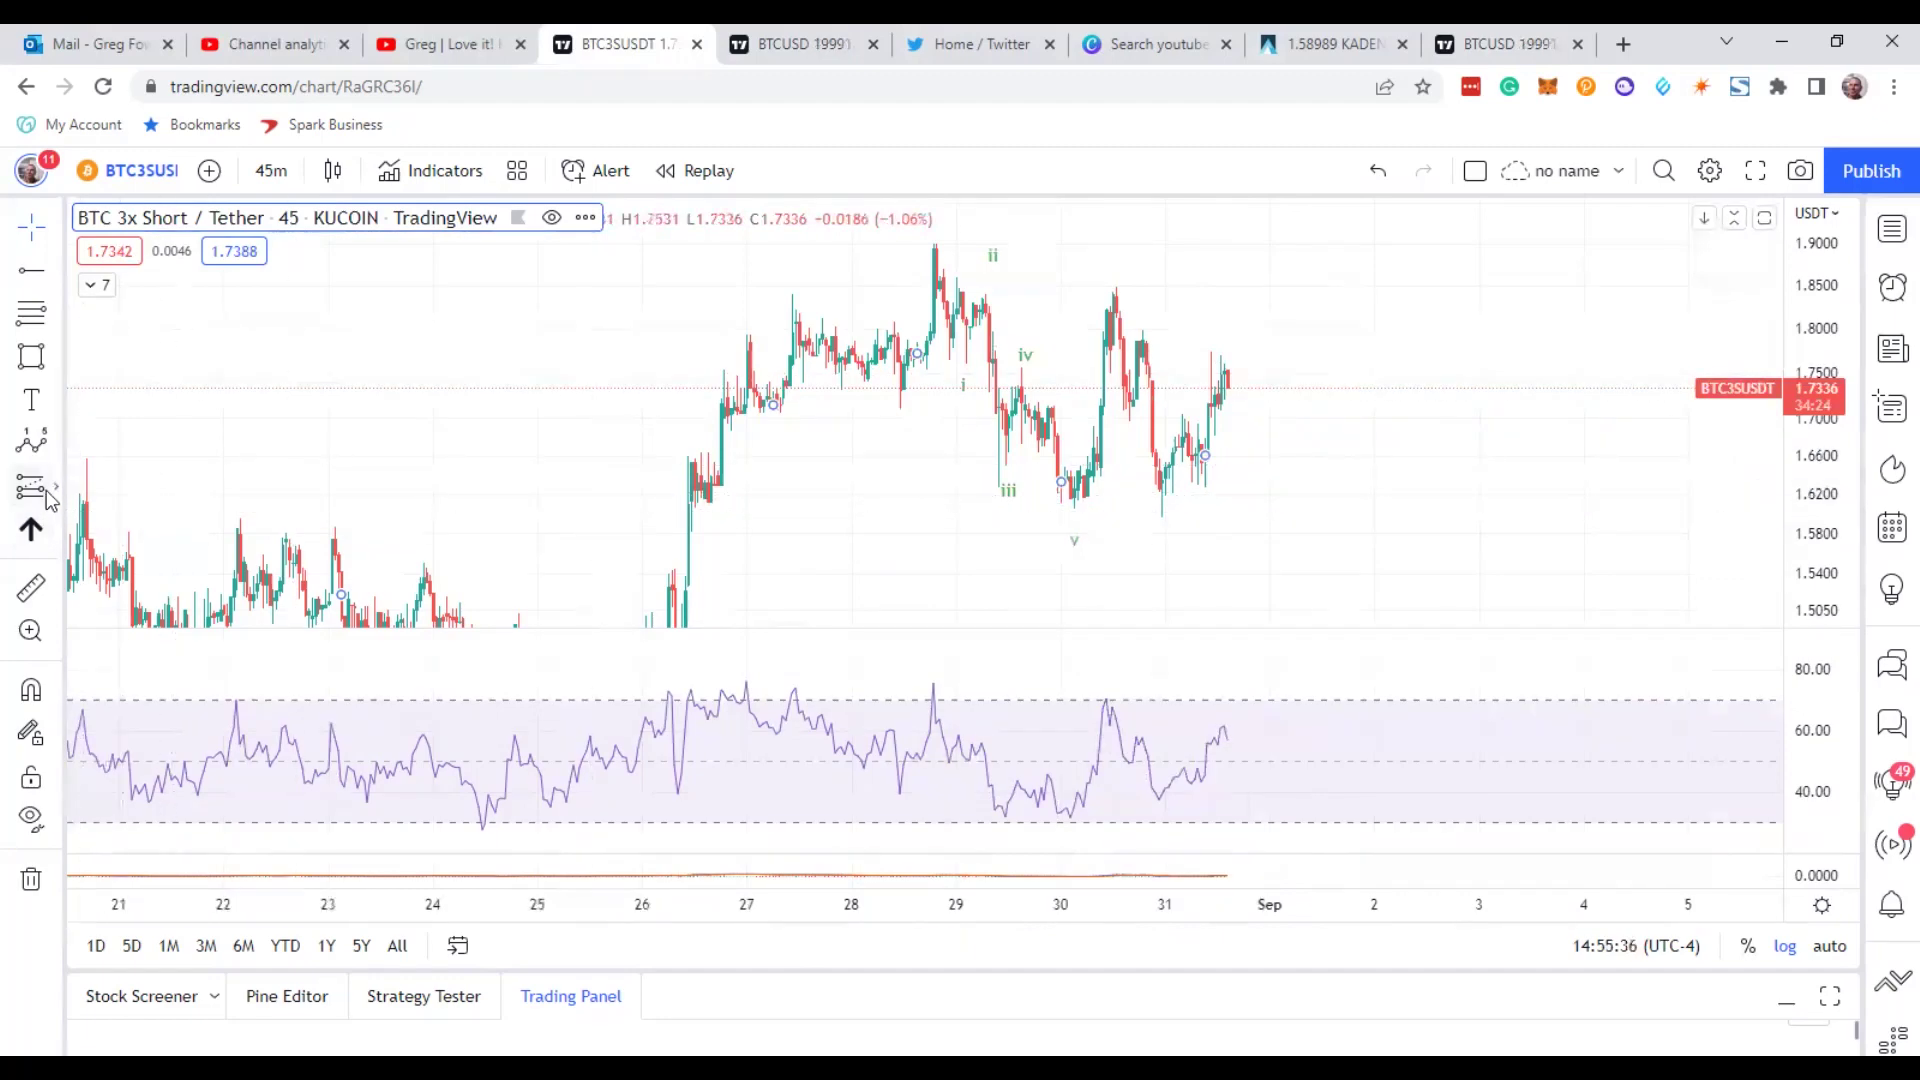
- Add a red Elliott Correction Wave (ABC) from the low through the 30 Aug peak
click(56, 446)
click(291, 831)
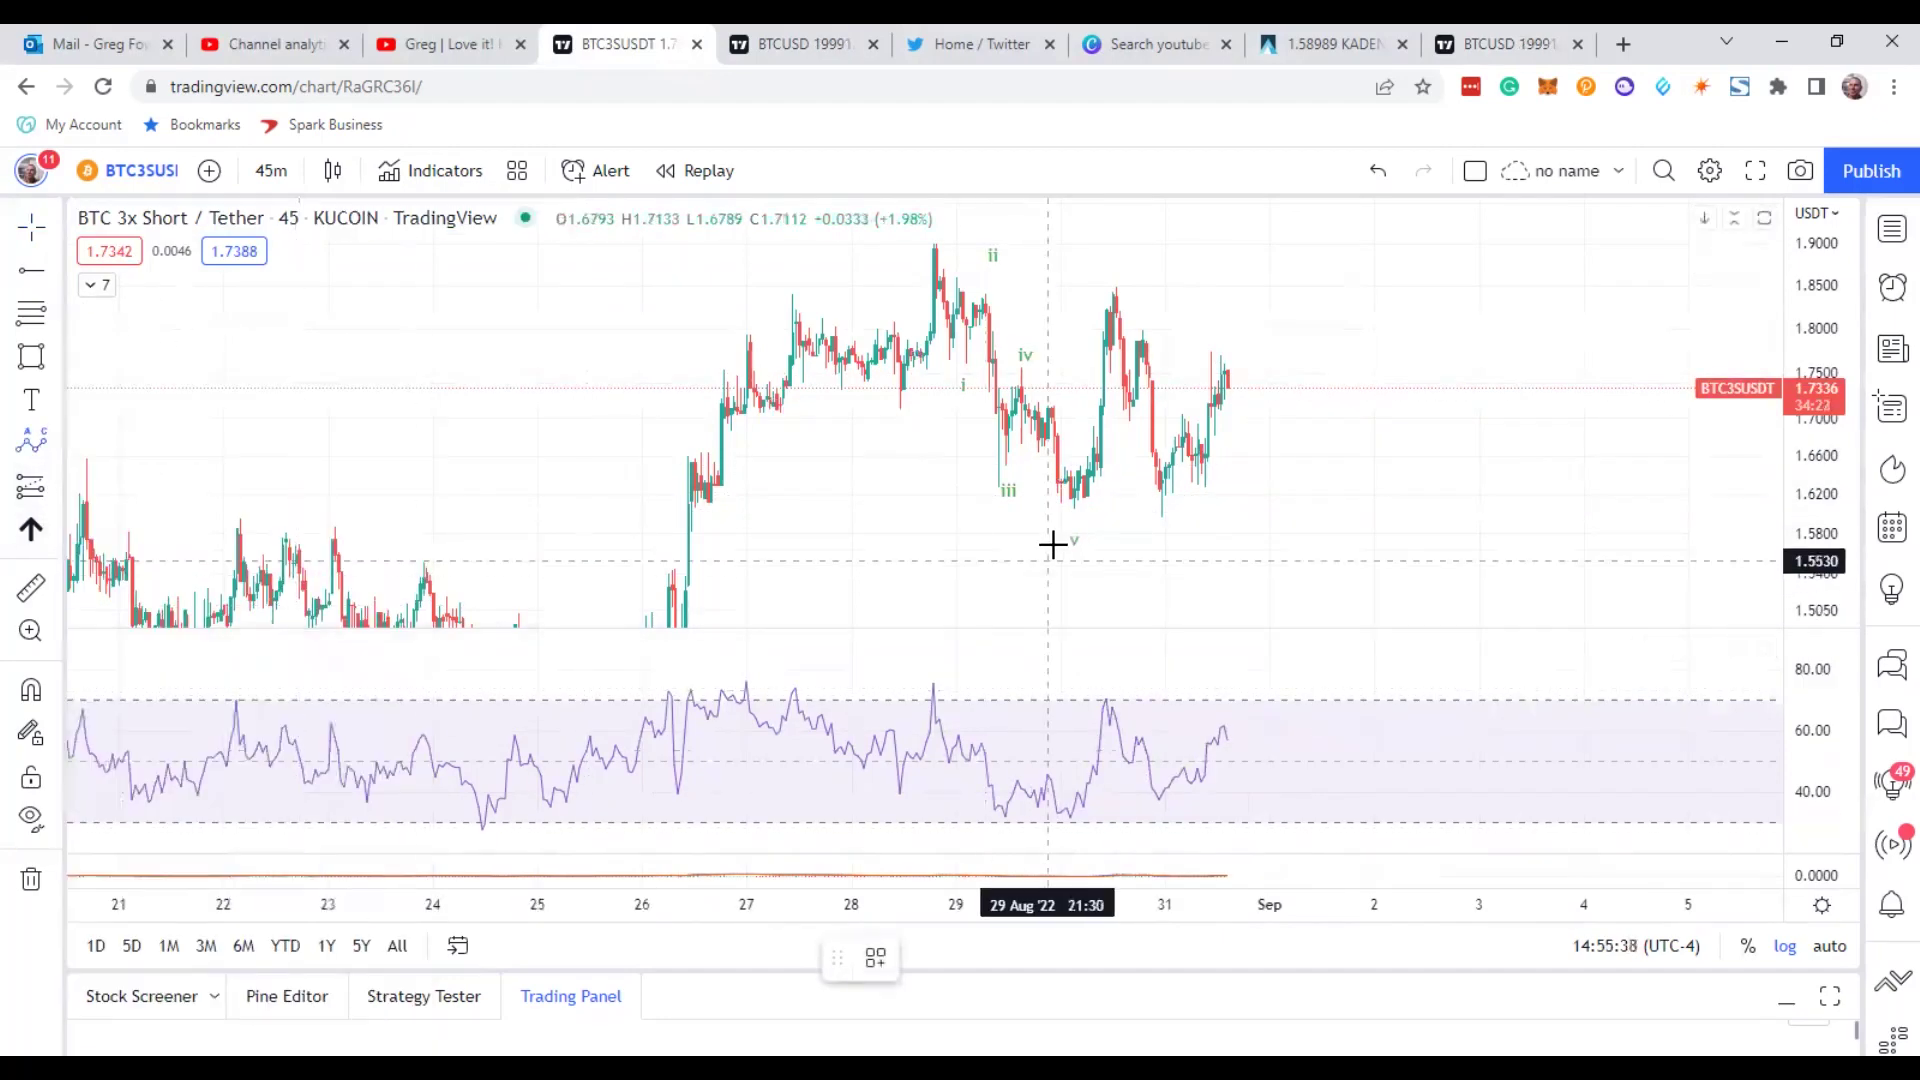
click(1067, 494)
click(1116, 287)
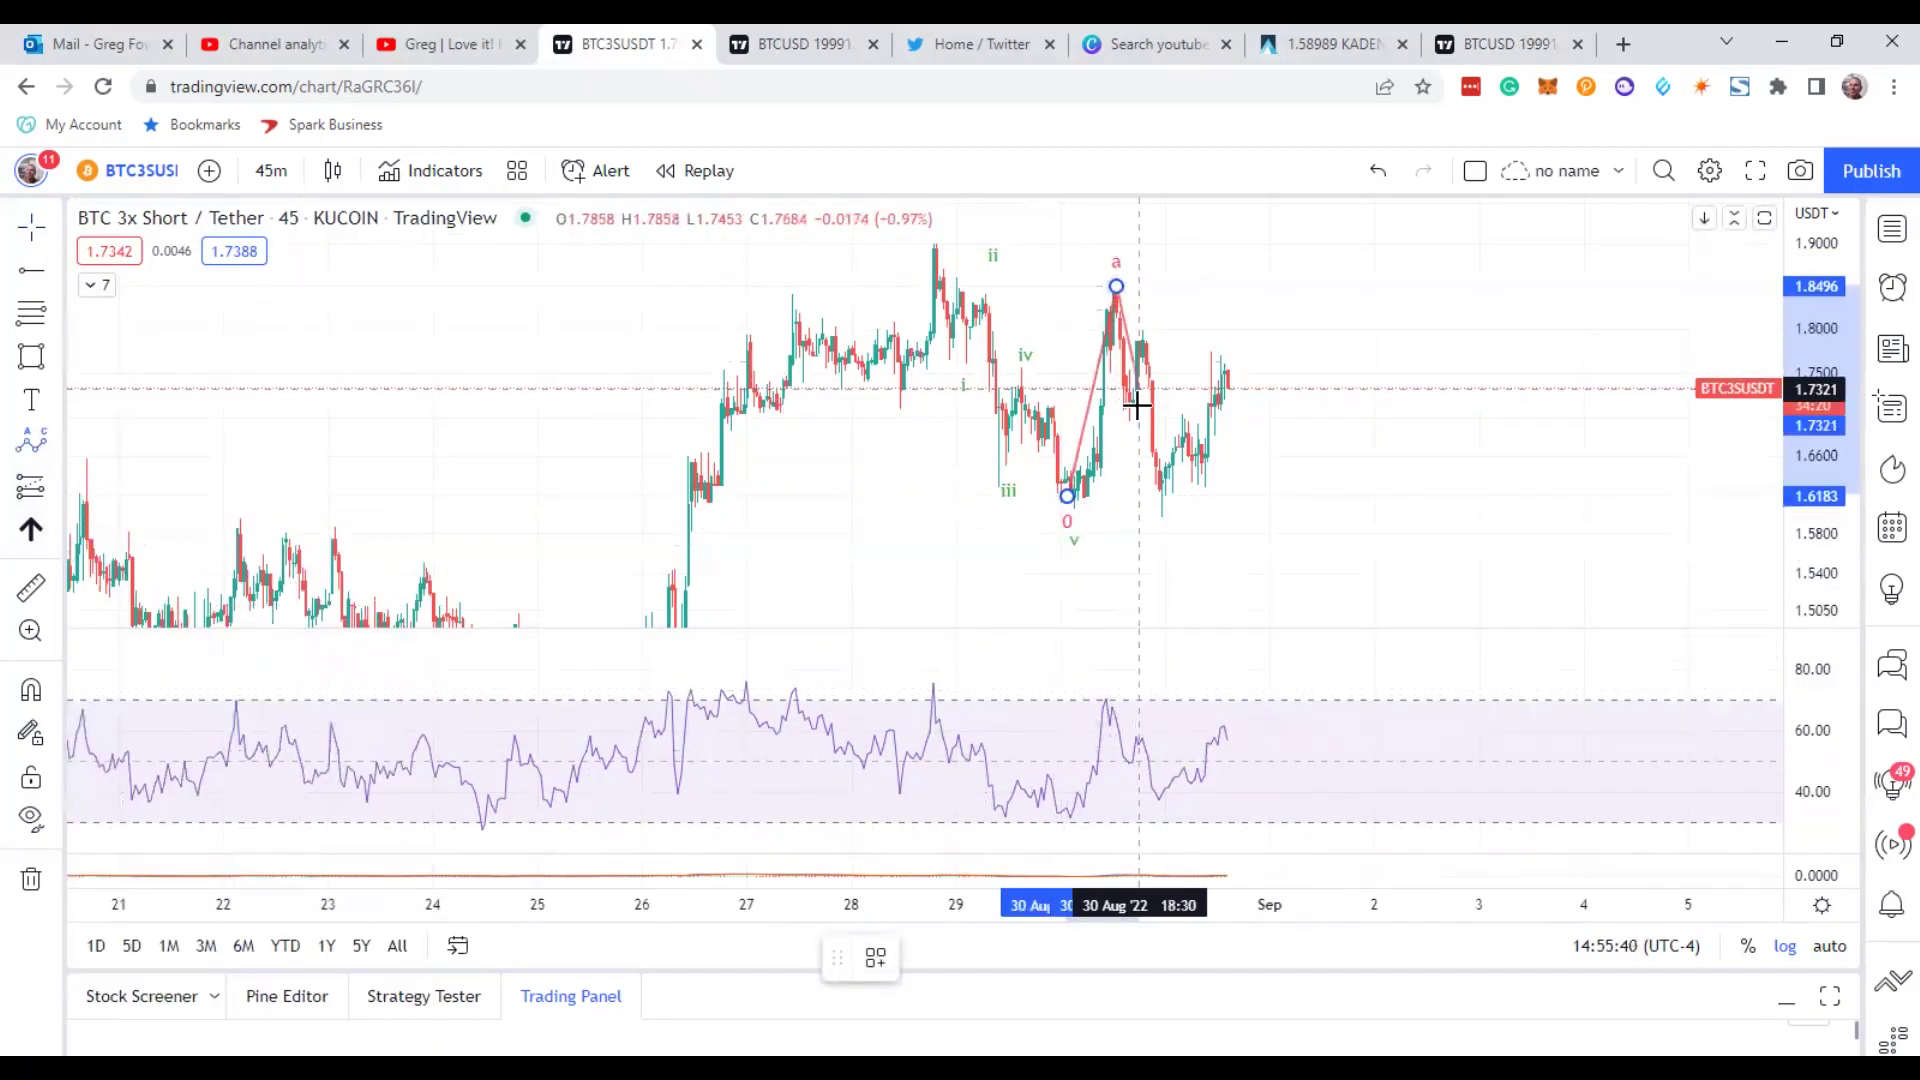
click(1158, 485)
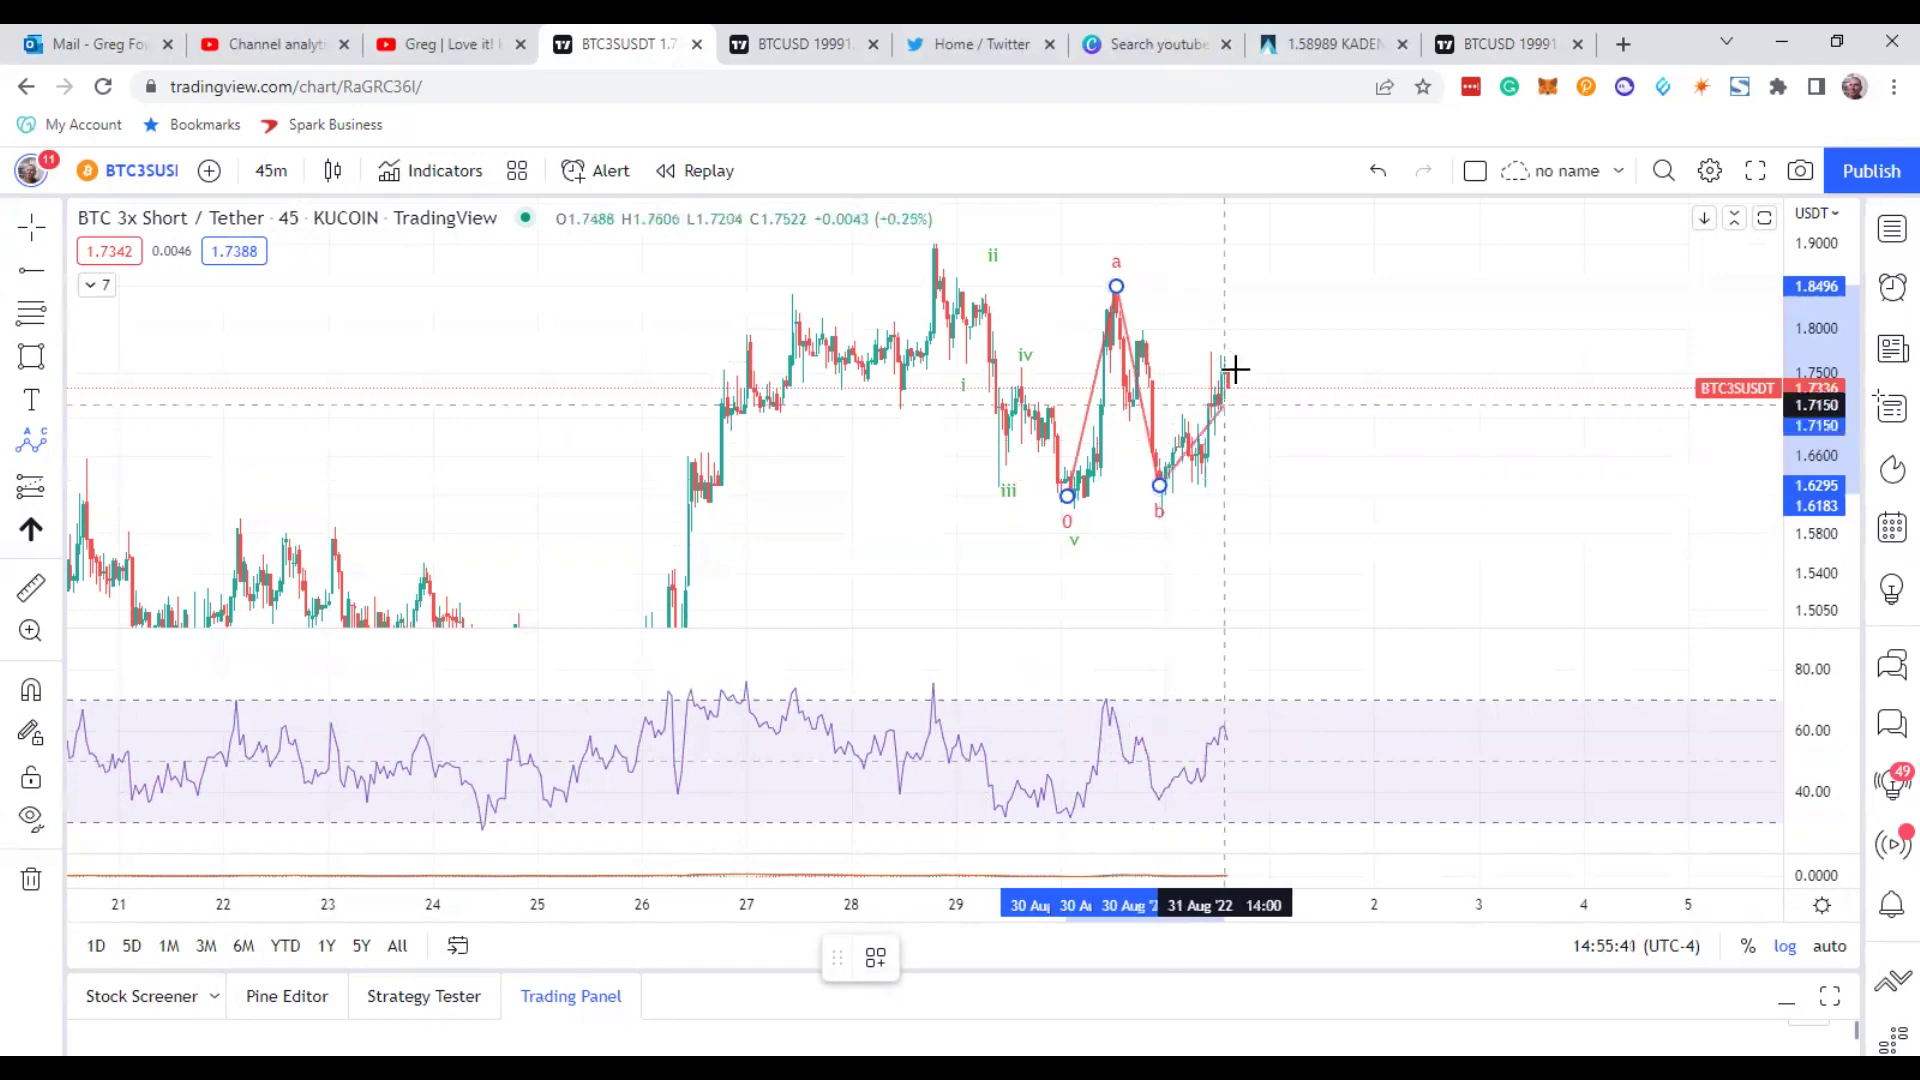
click(1263, 306)
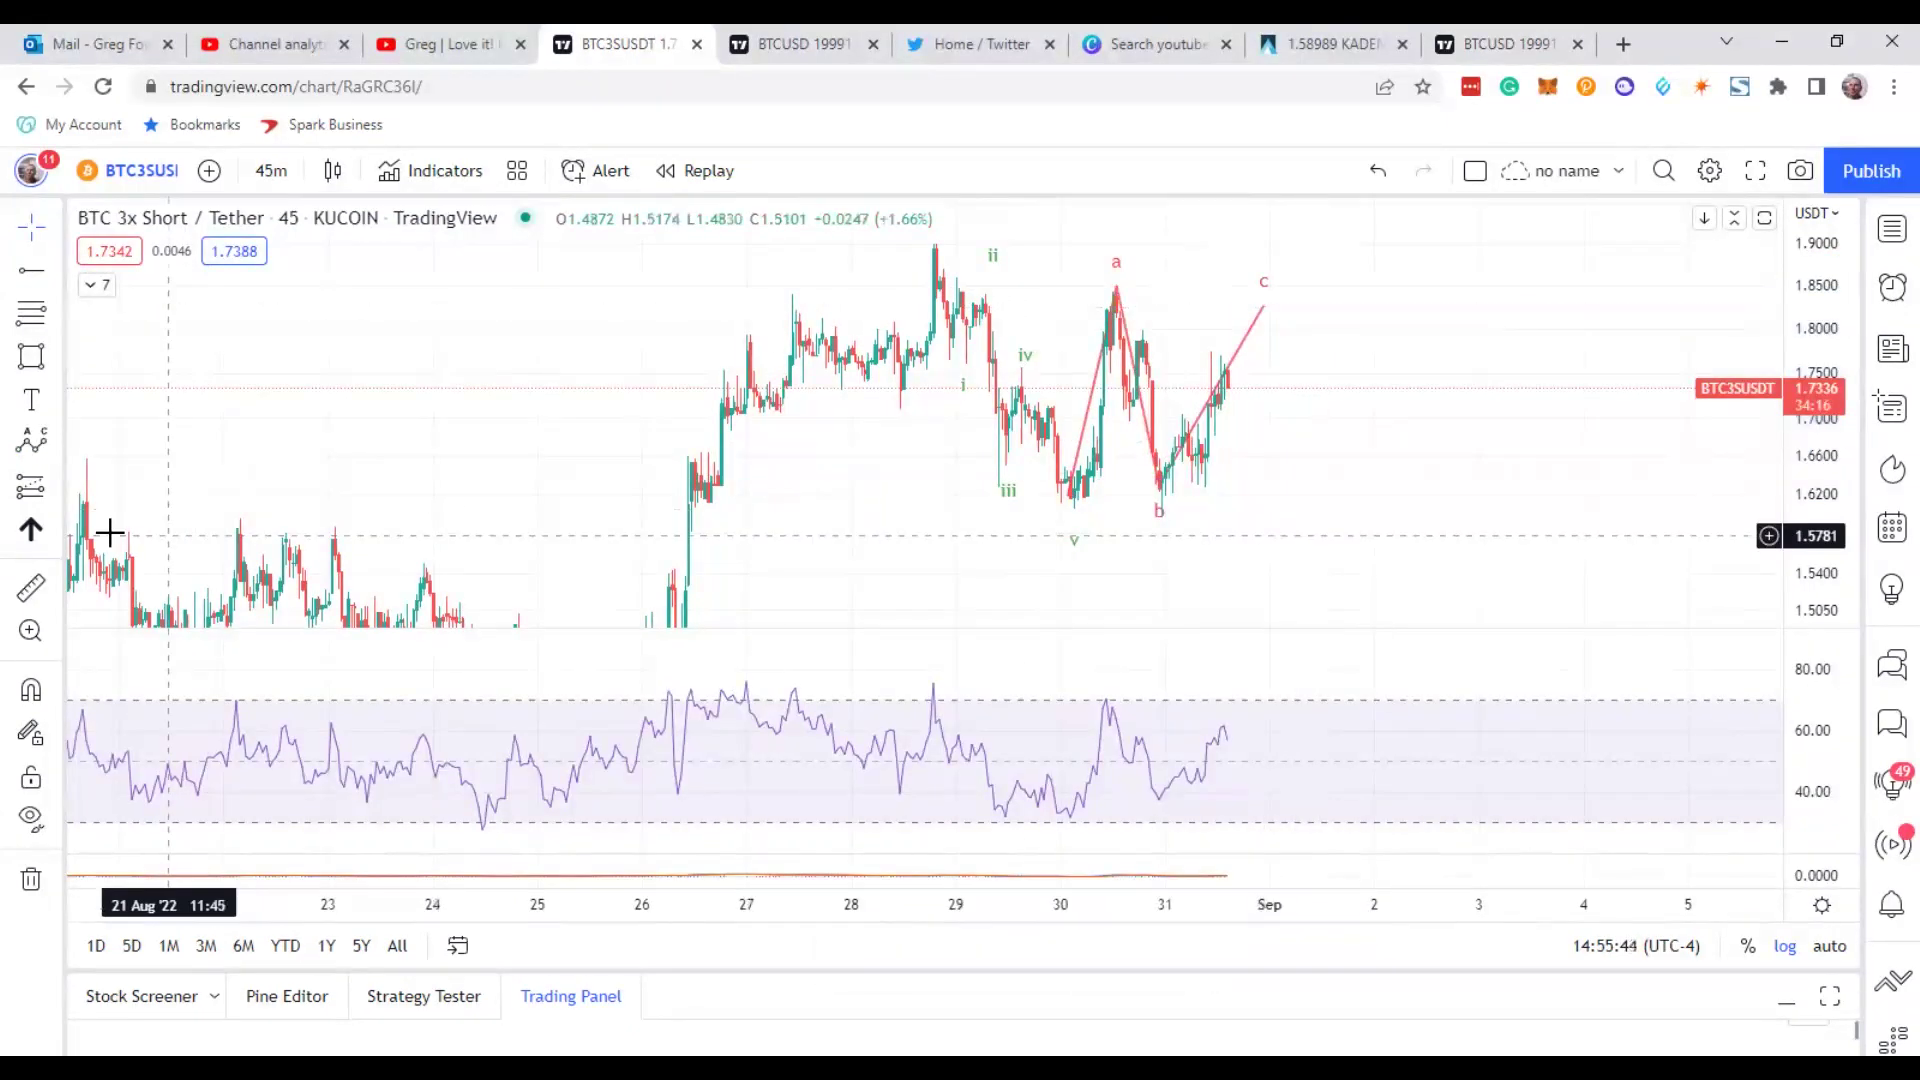
- Project a green Elliott Impulse Wave (12345) ii–v from the wave v low into early September
click(53, 442)
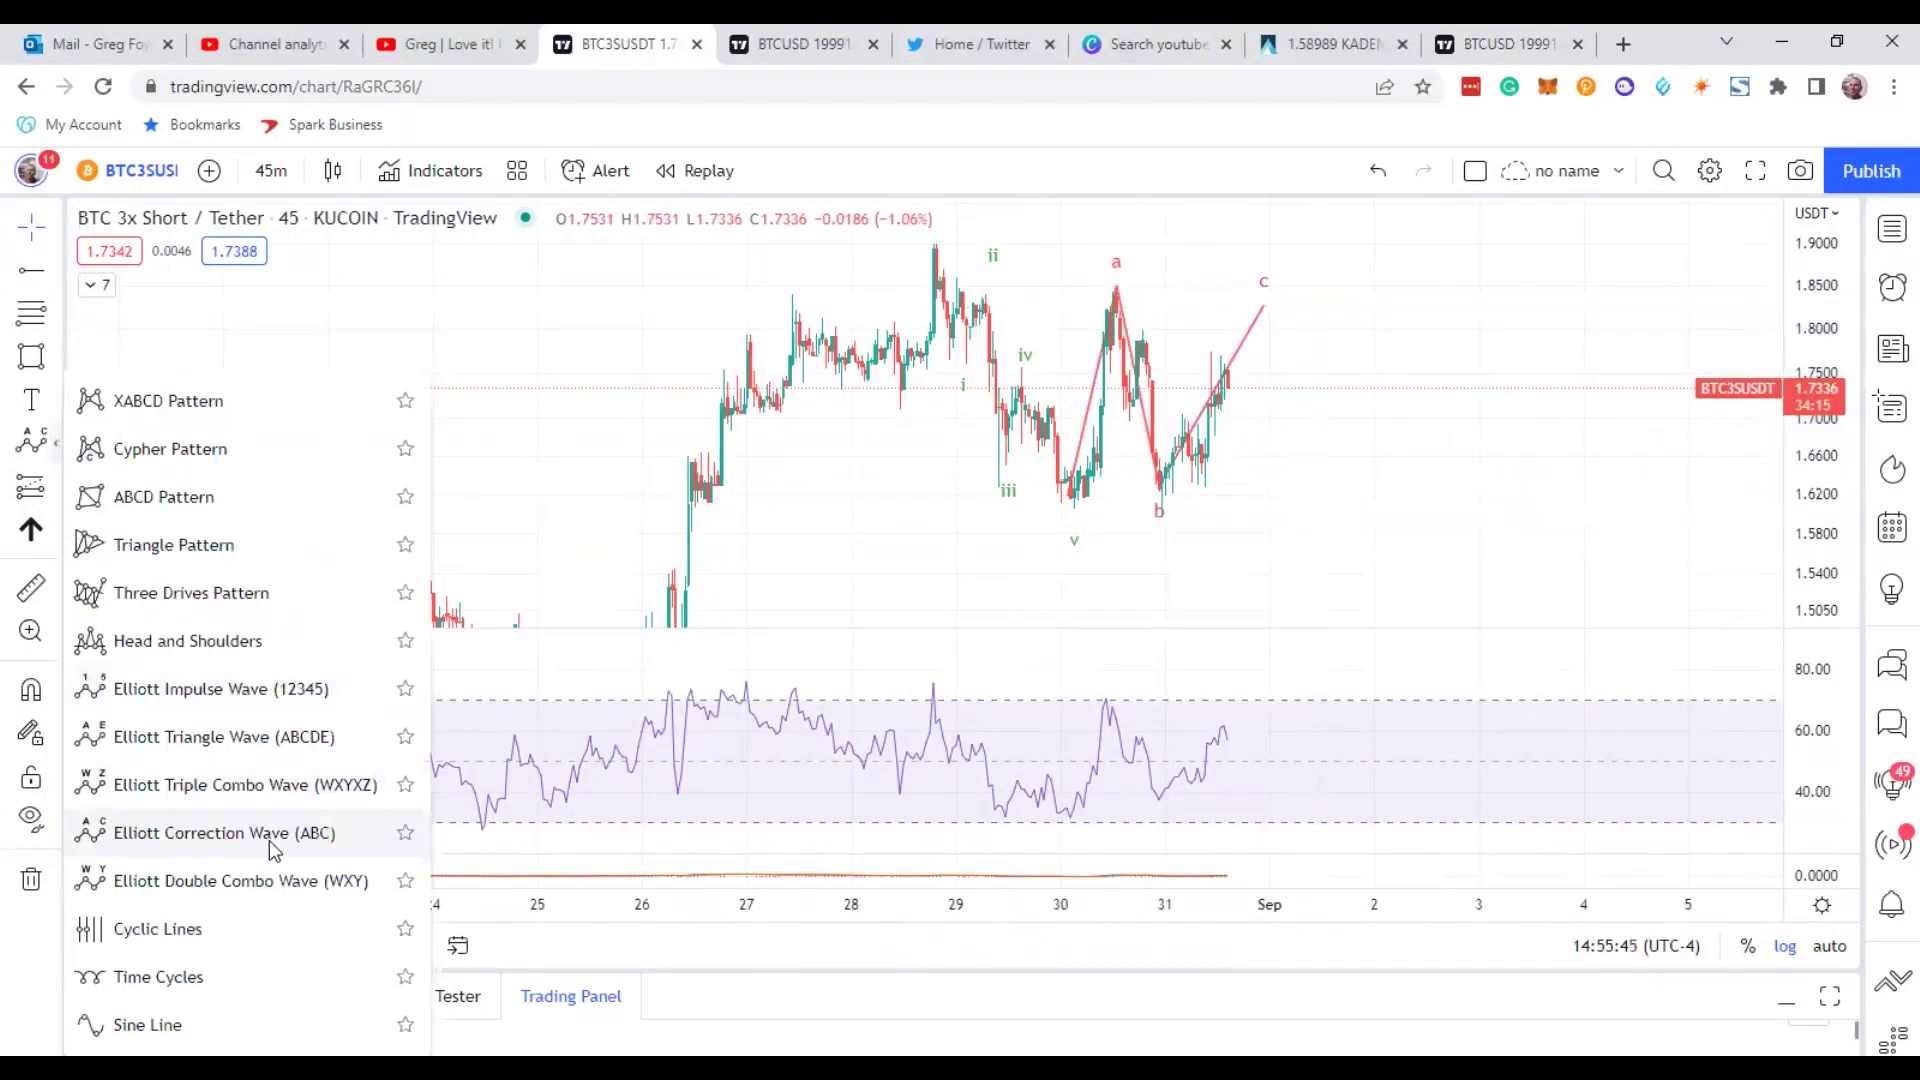
click(287, 695)
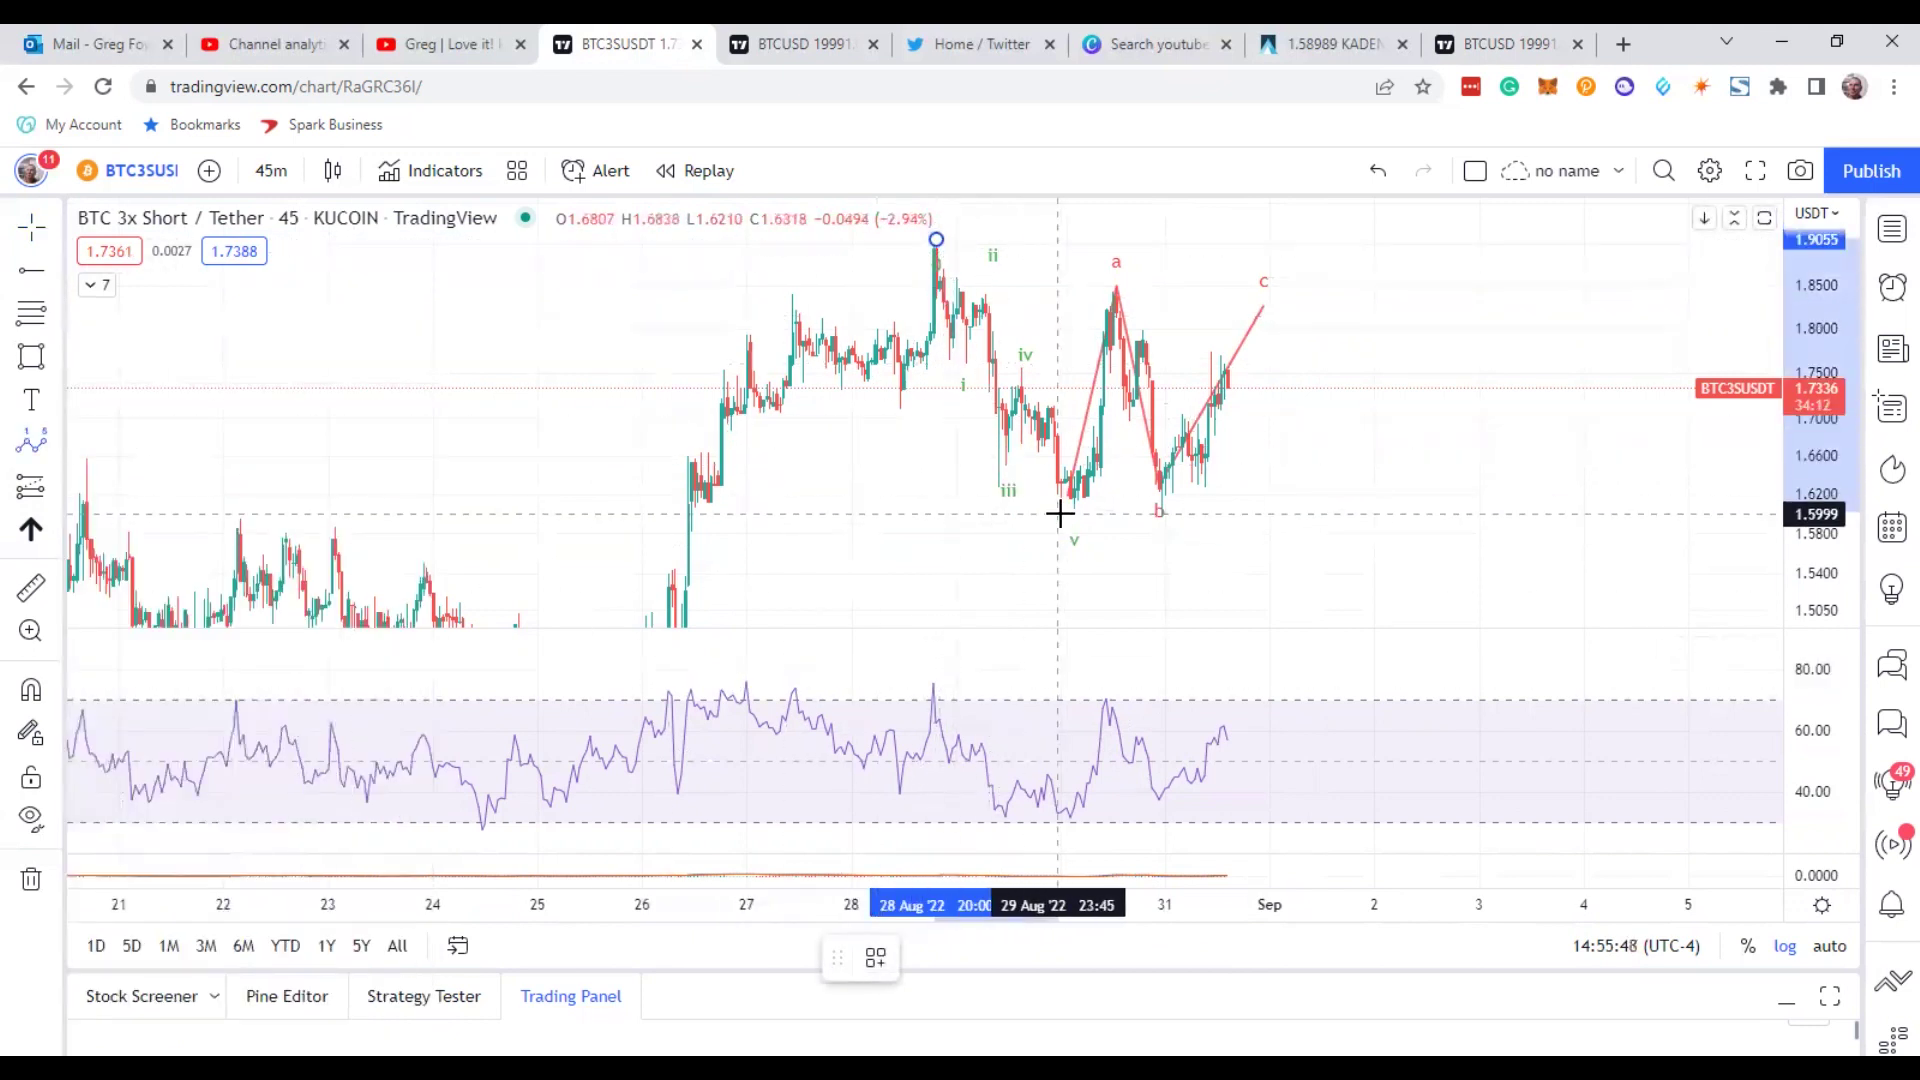
click(1060, 513)
click(1241, 292)
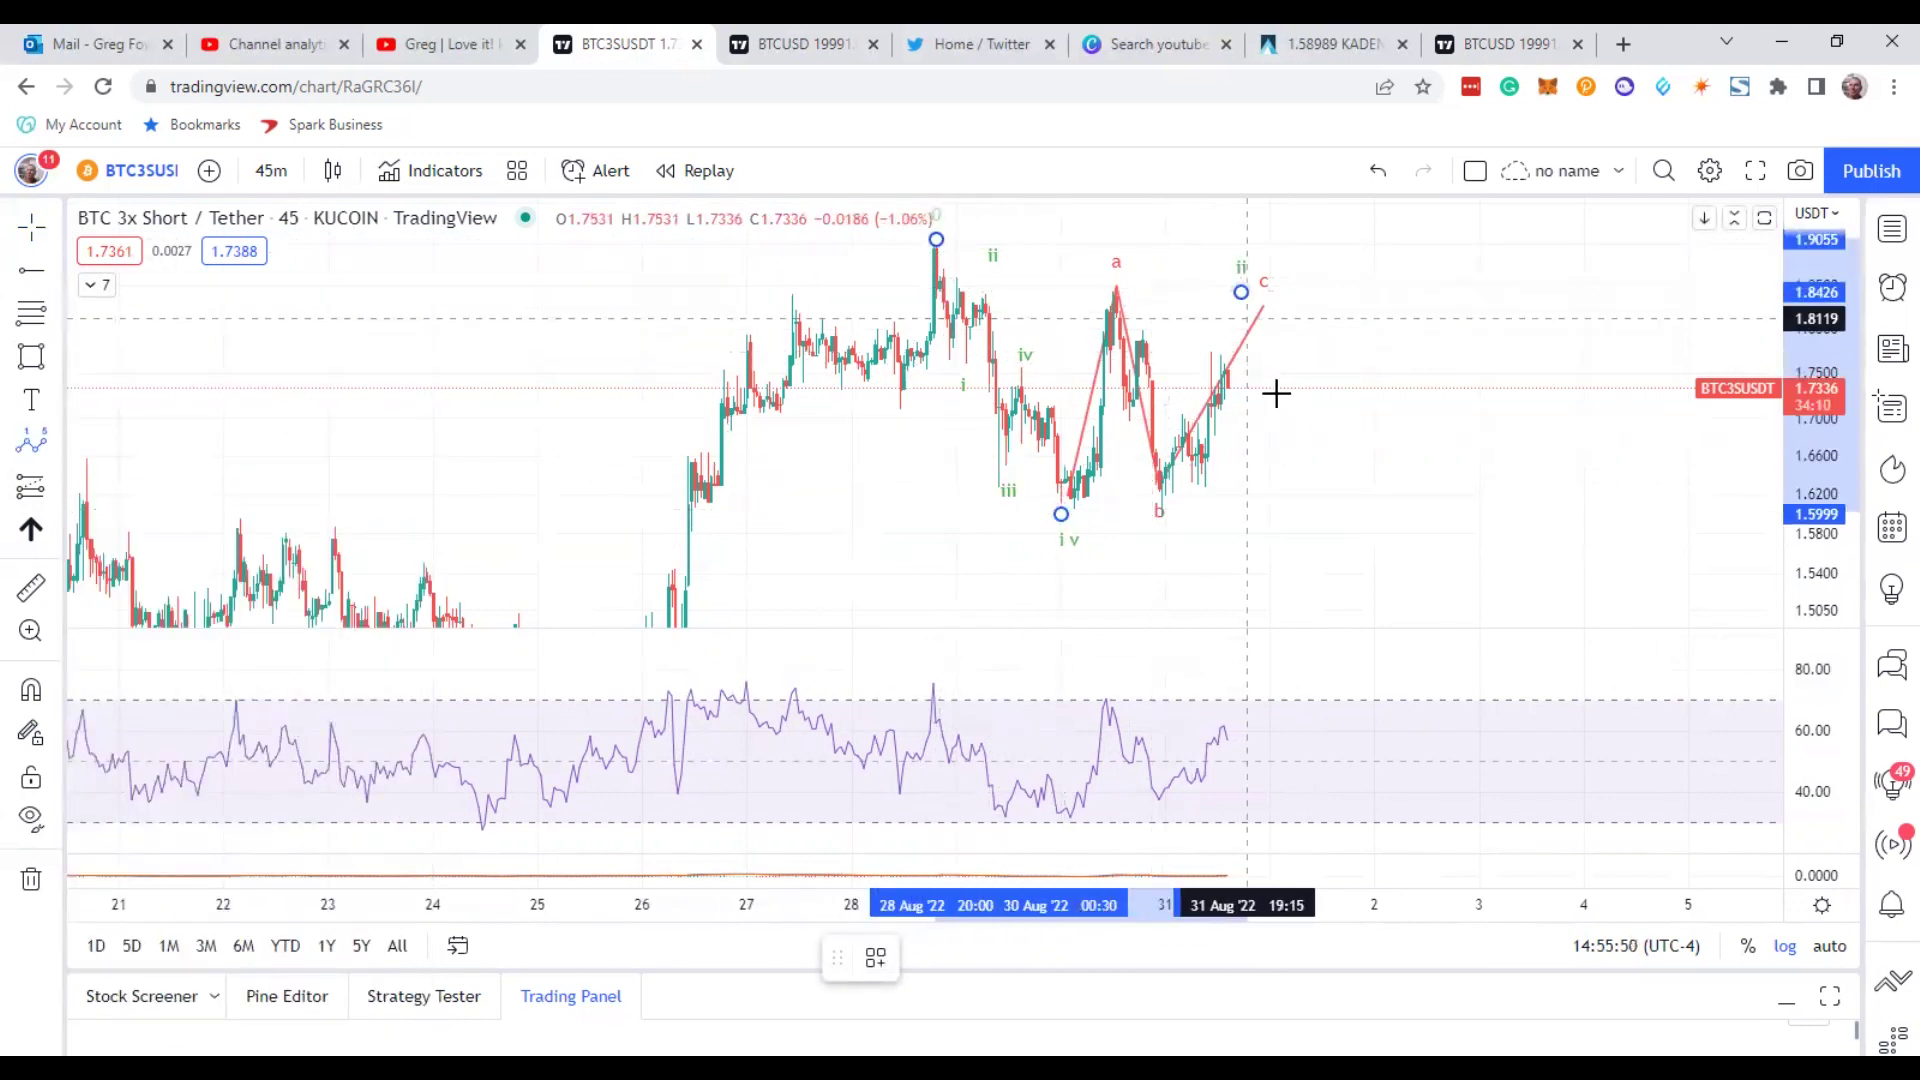
click(1367, 547)
click(1414, 498)
click(1433, 573)
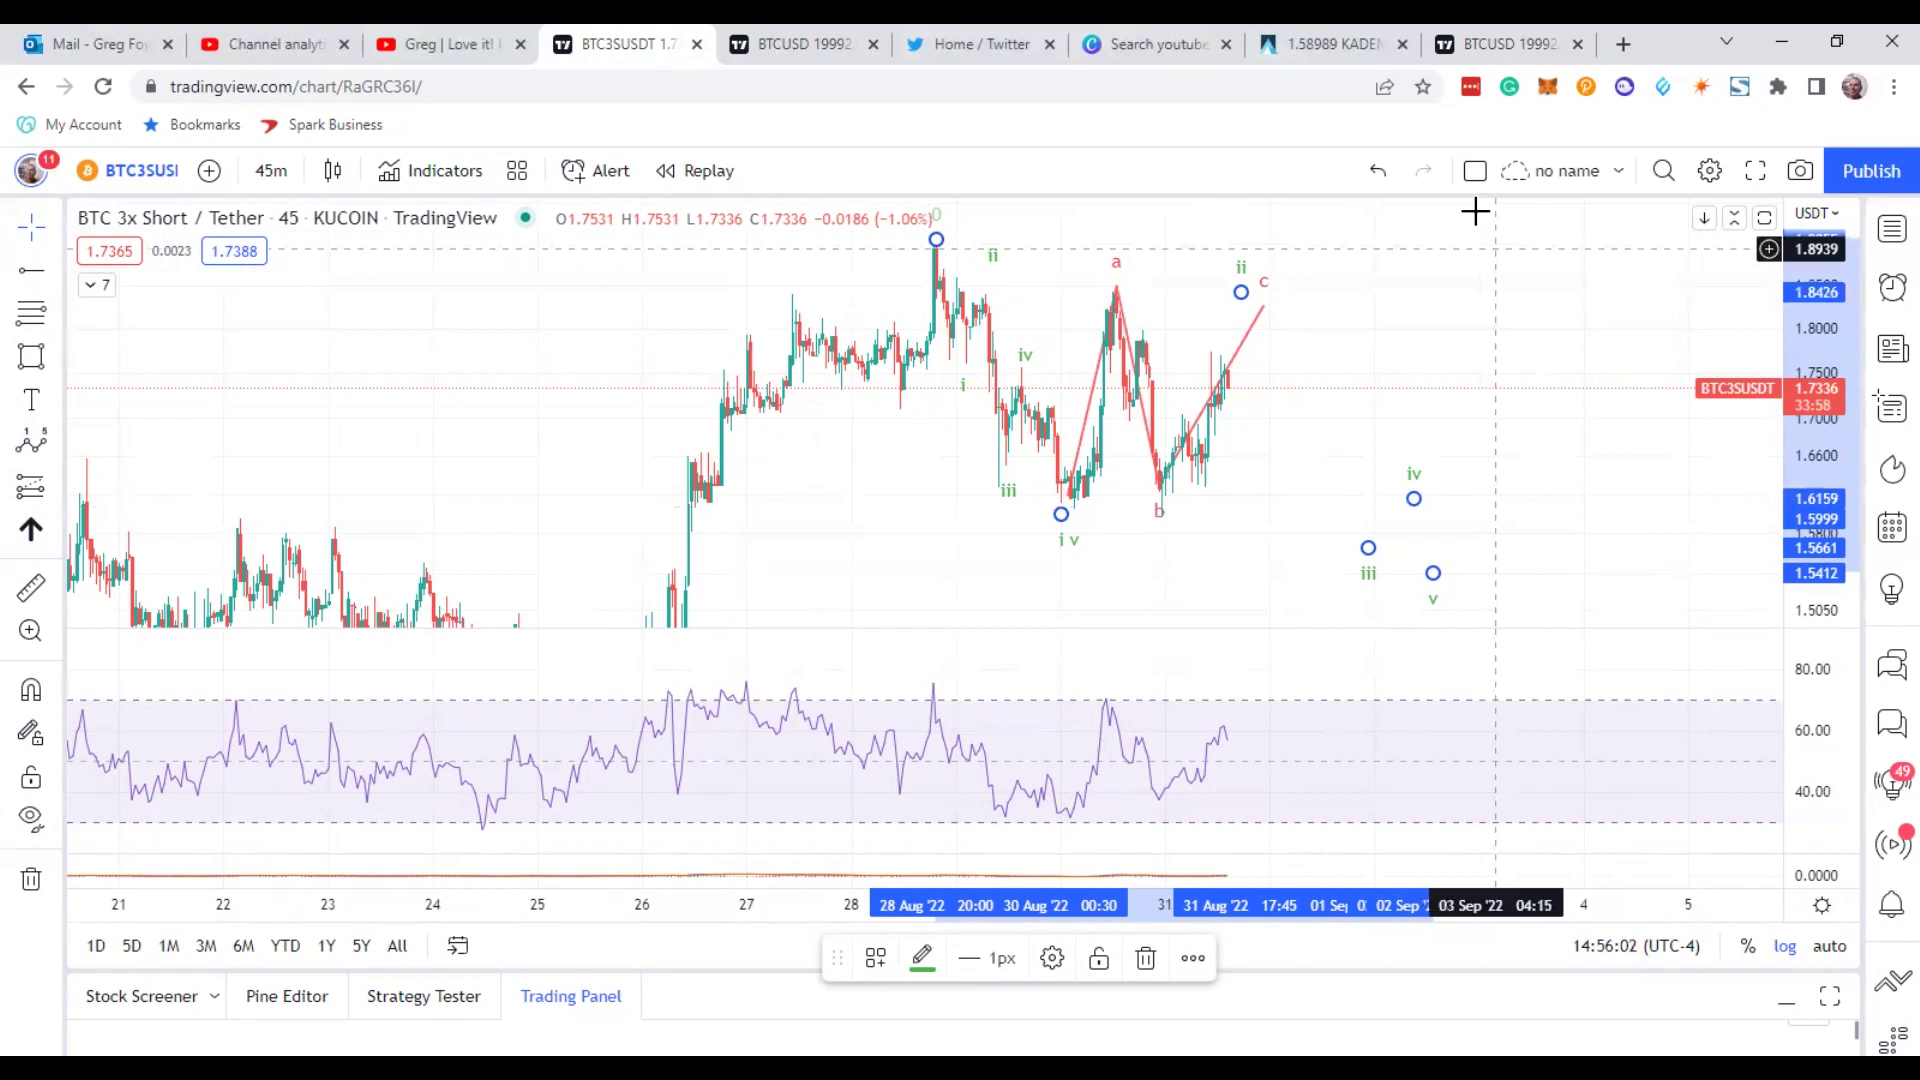
click(1508, 44)
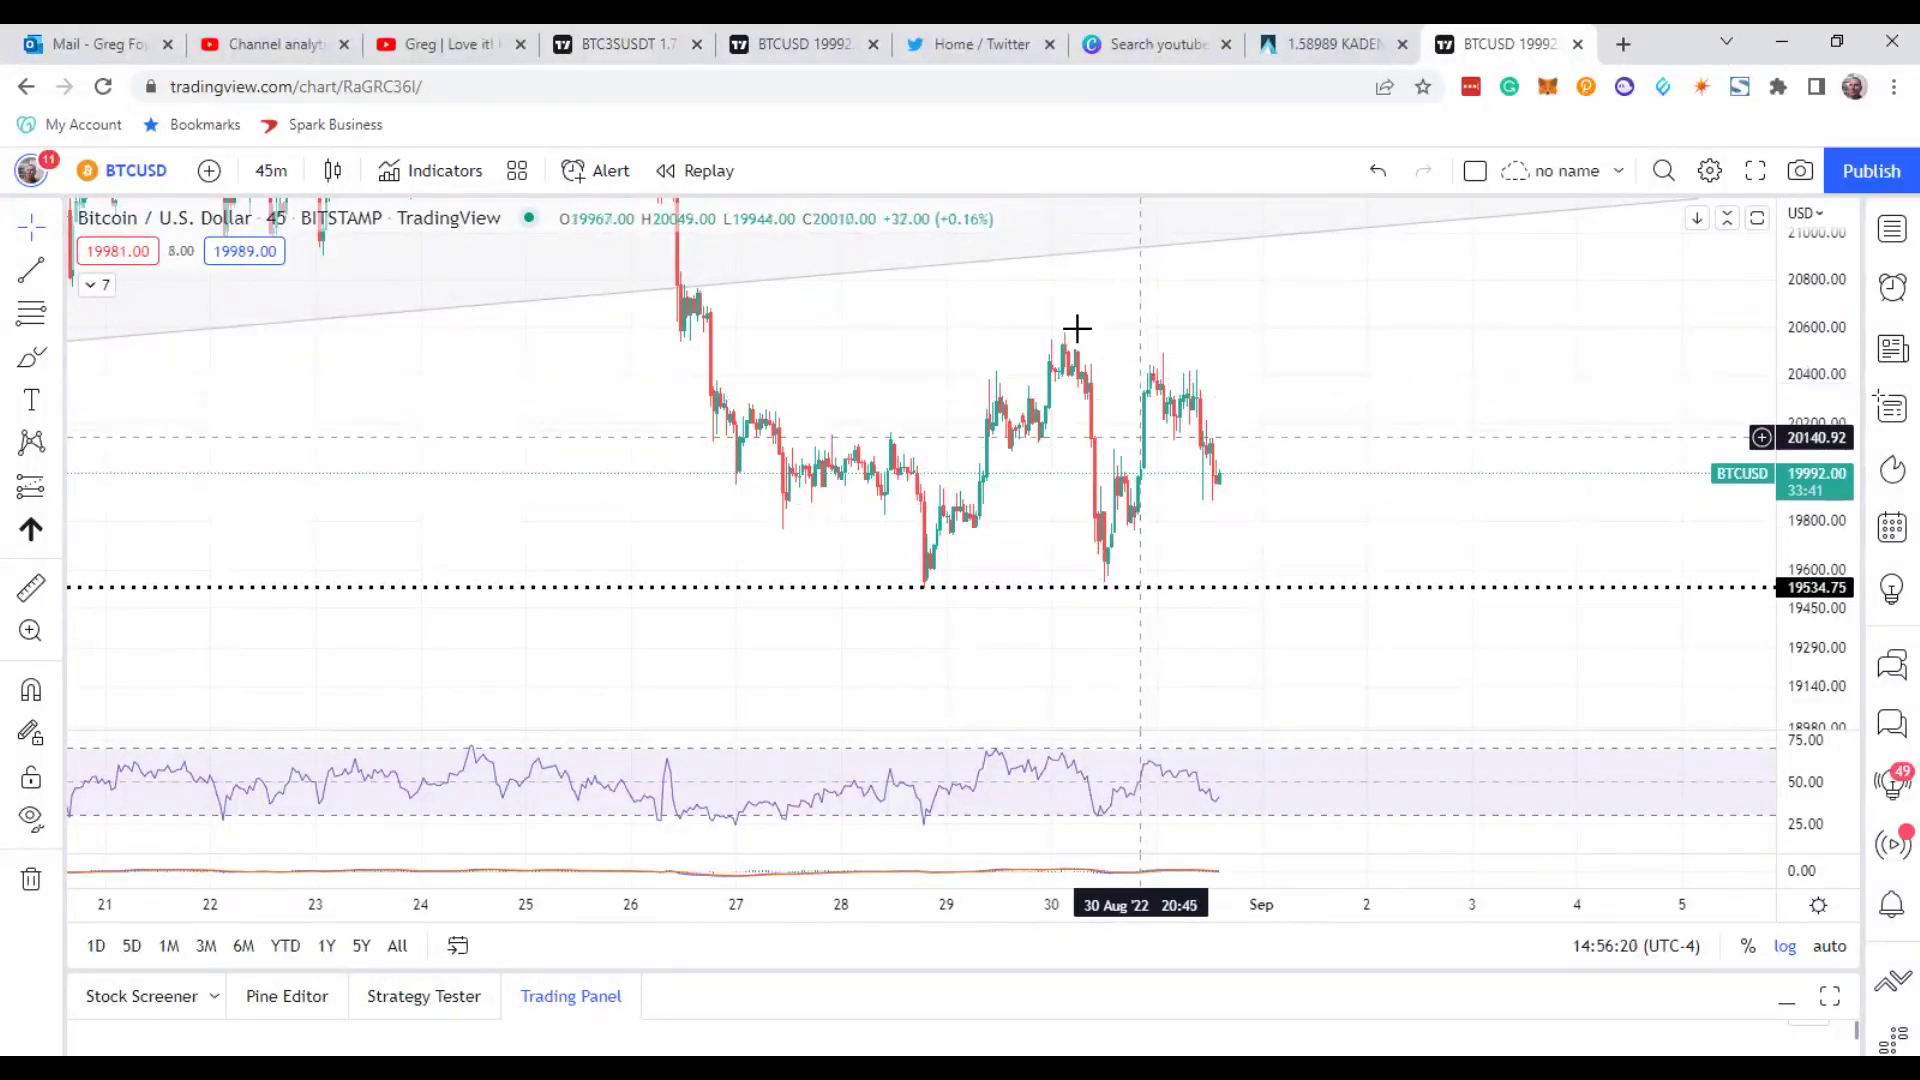
- Delete the red ABC correction wave from the BTC 3x Short chart
click(622, 51)
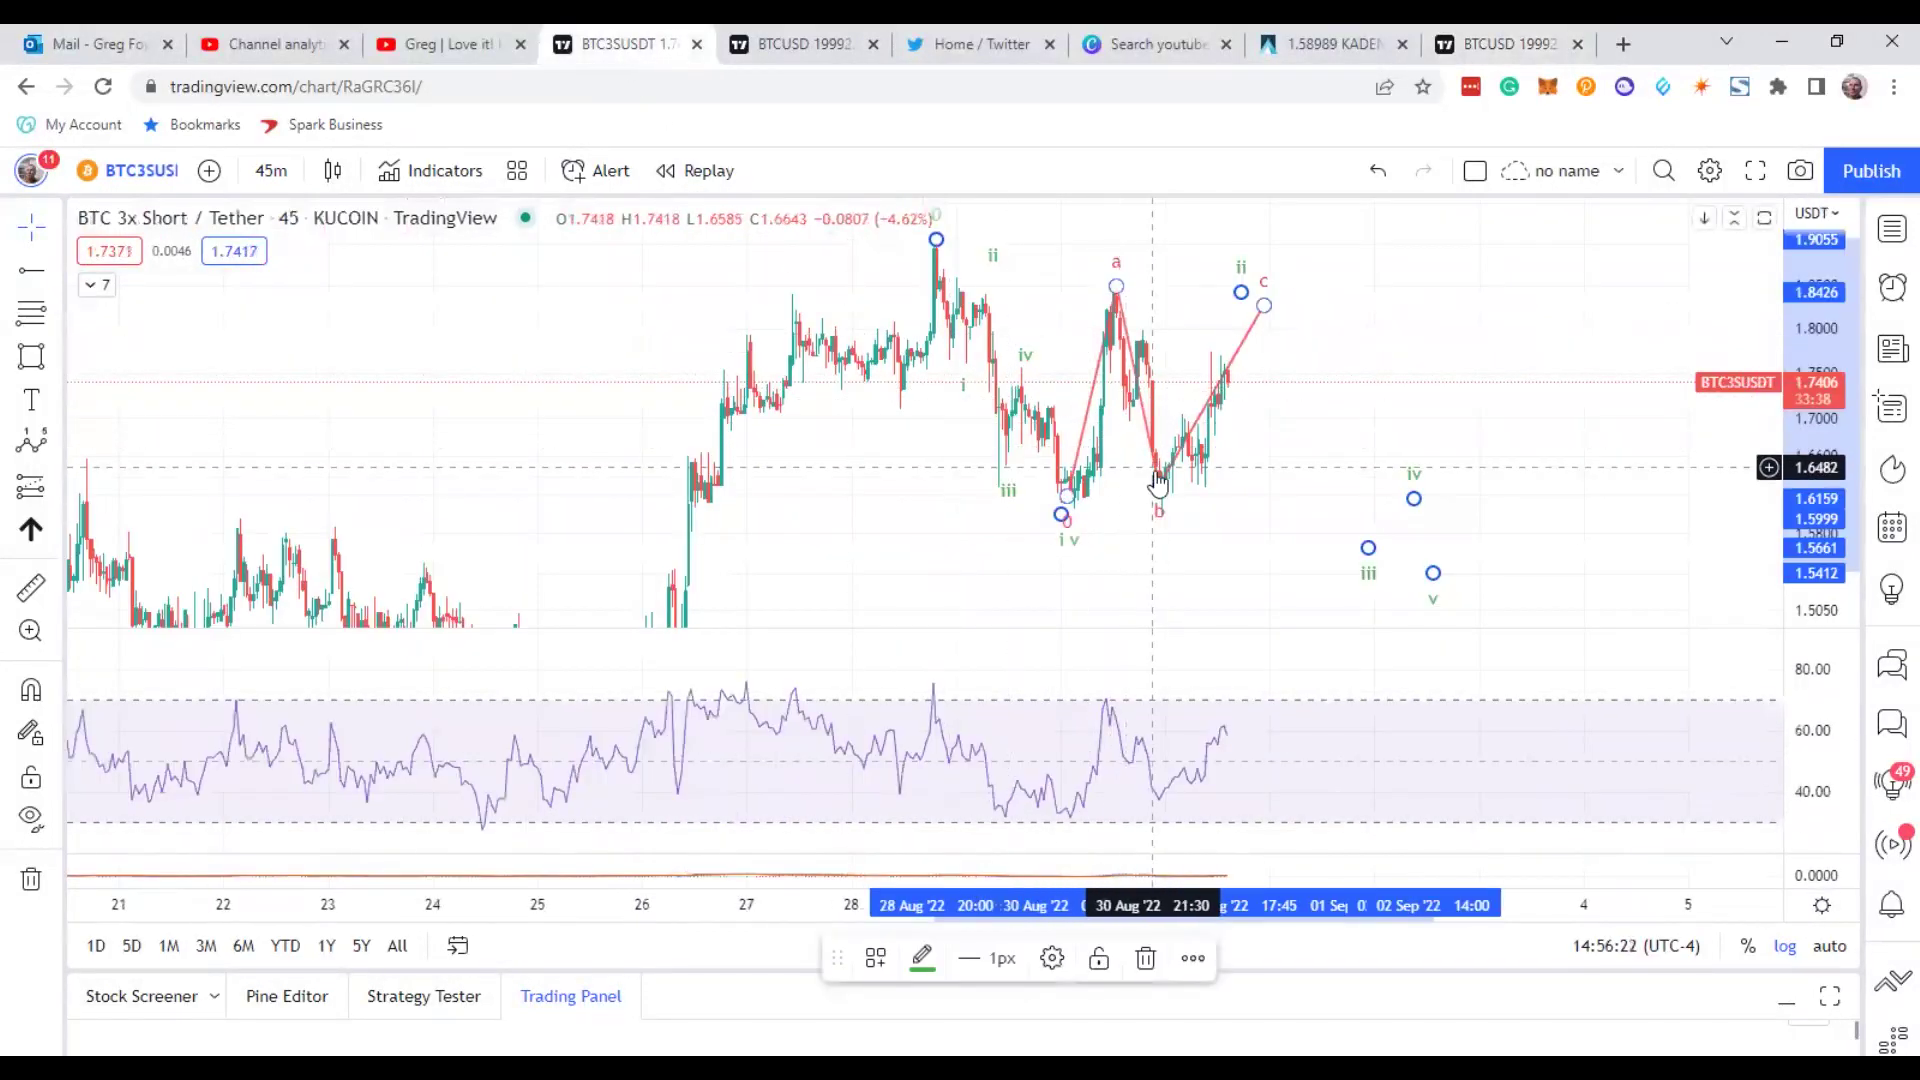
click(1145, 958)
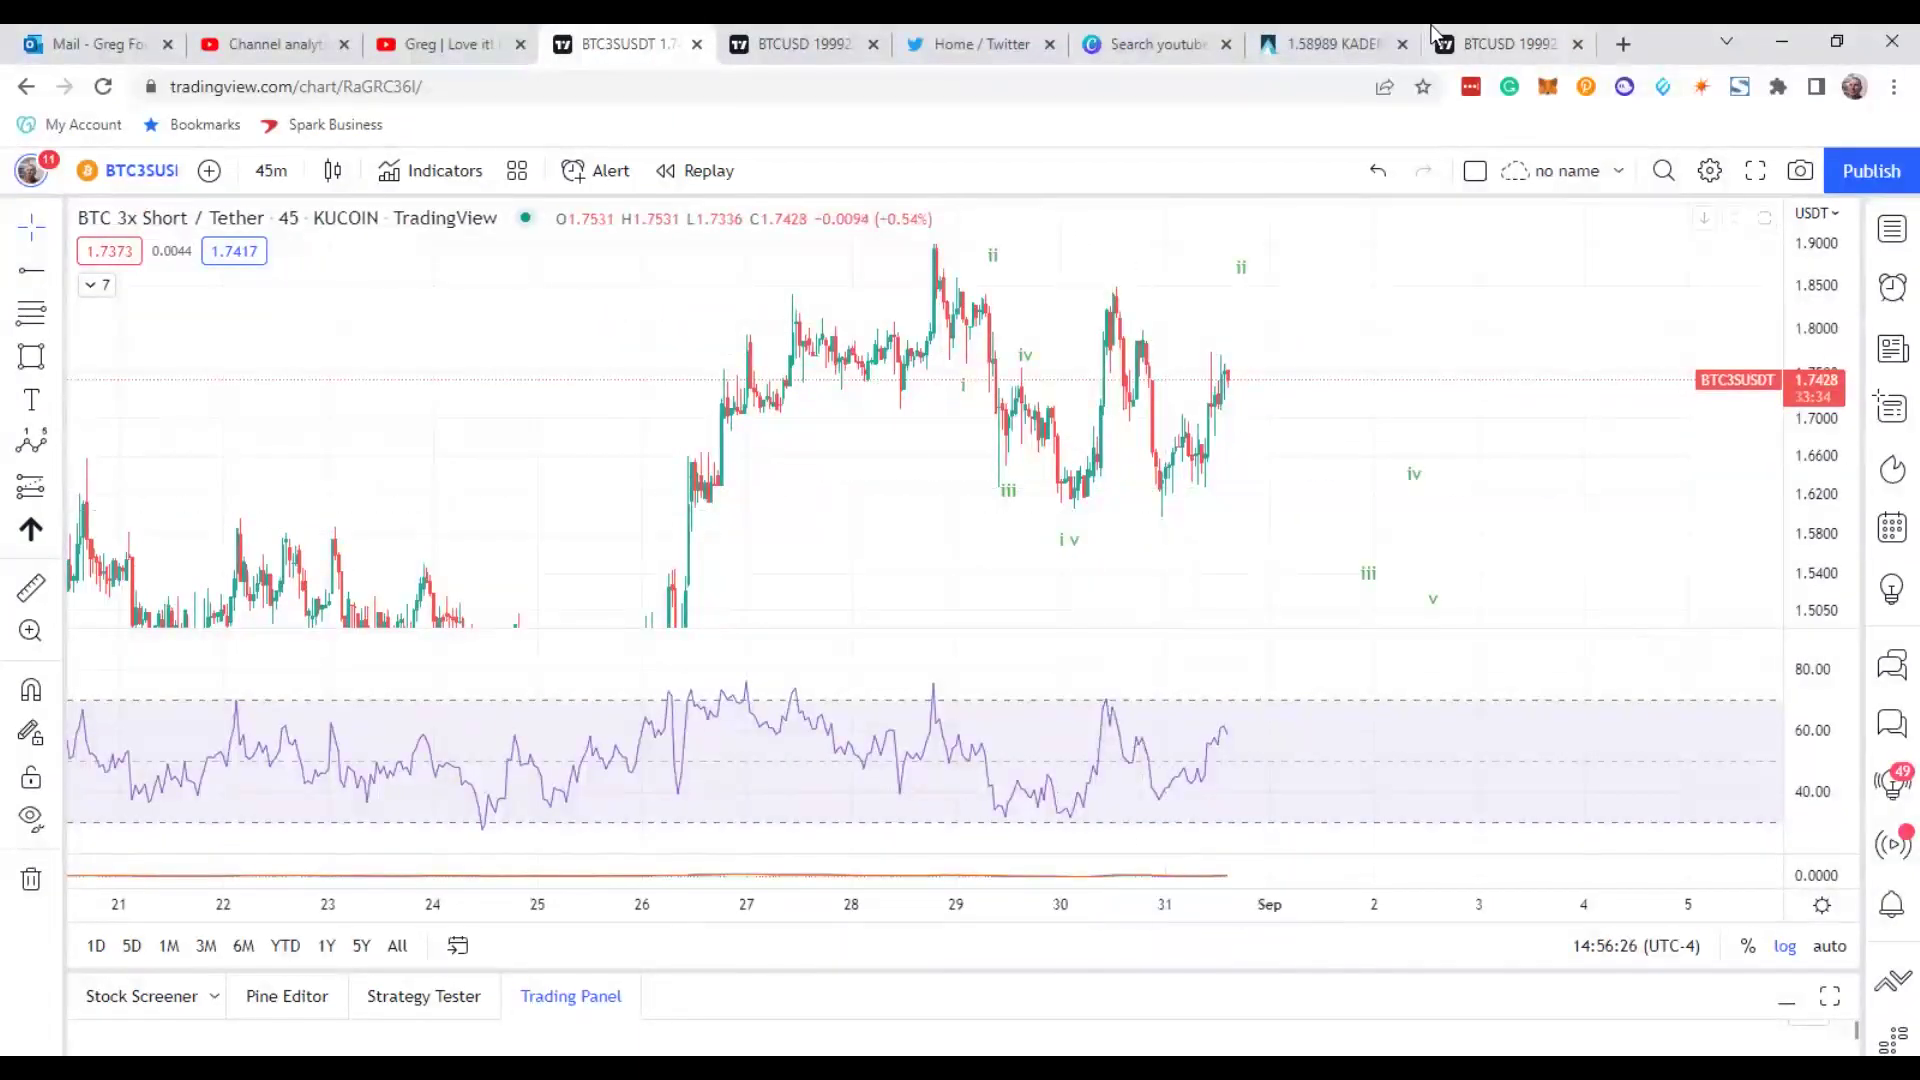
key(ctrl+9)
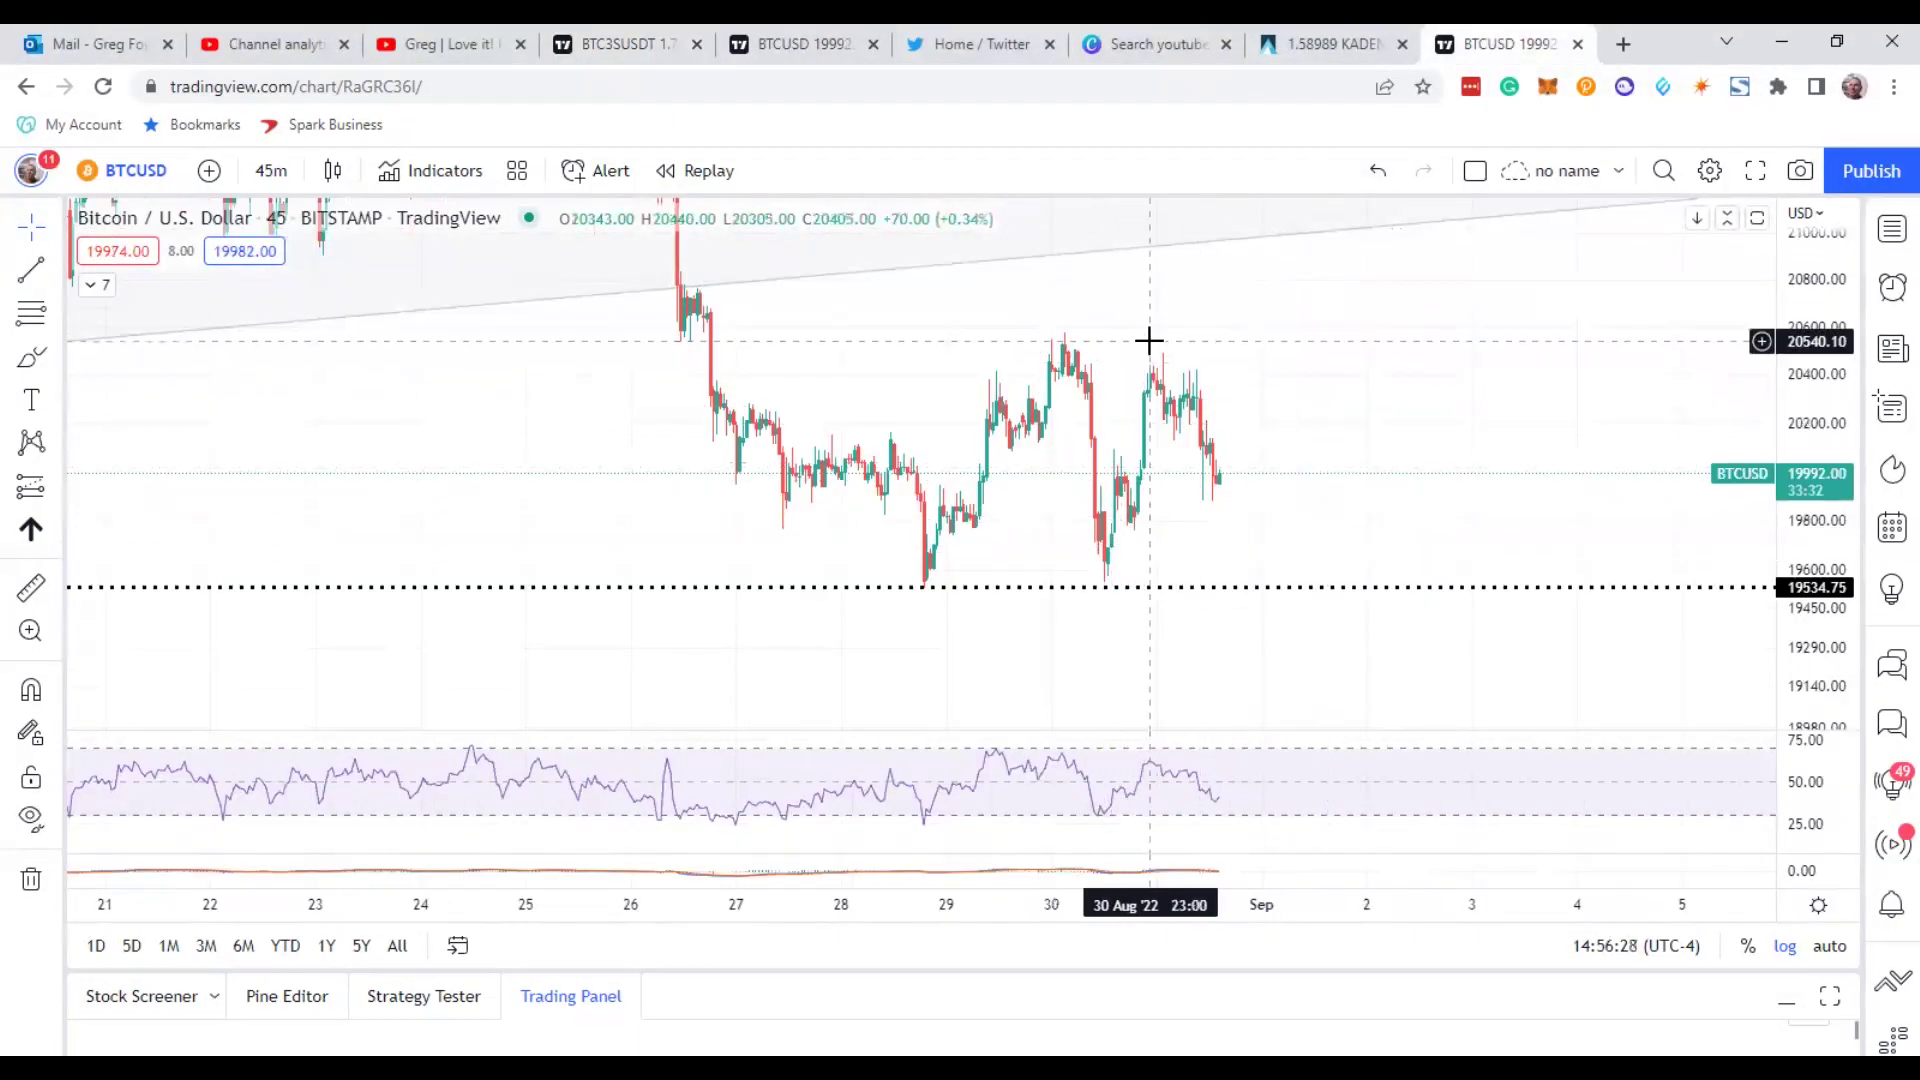
- Flip between the BTC 3x Short and BTC/USD charts to compare them
key(ctrl+4)
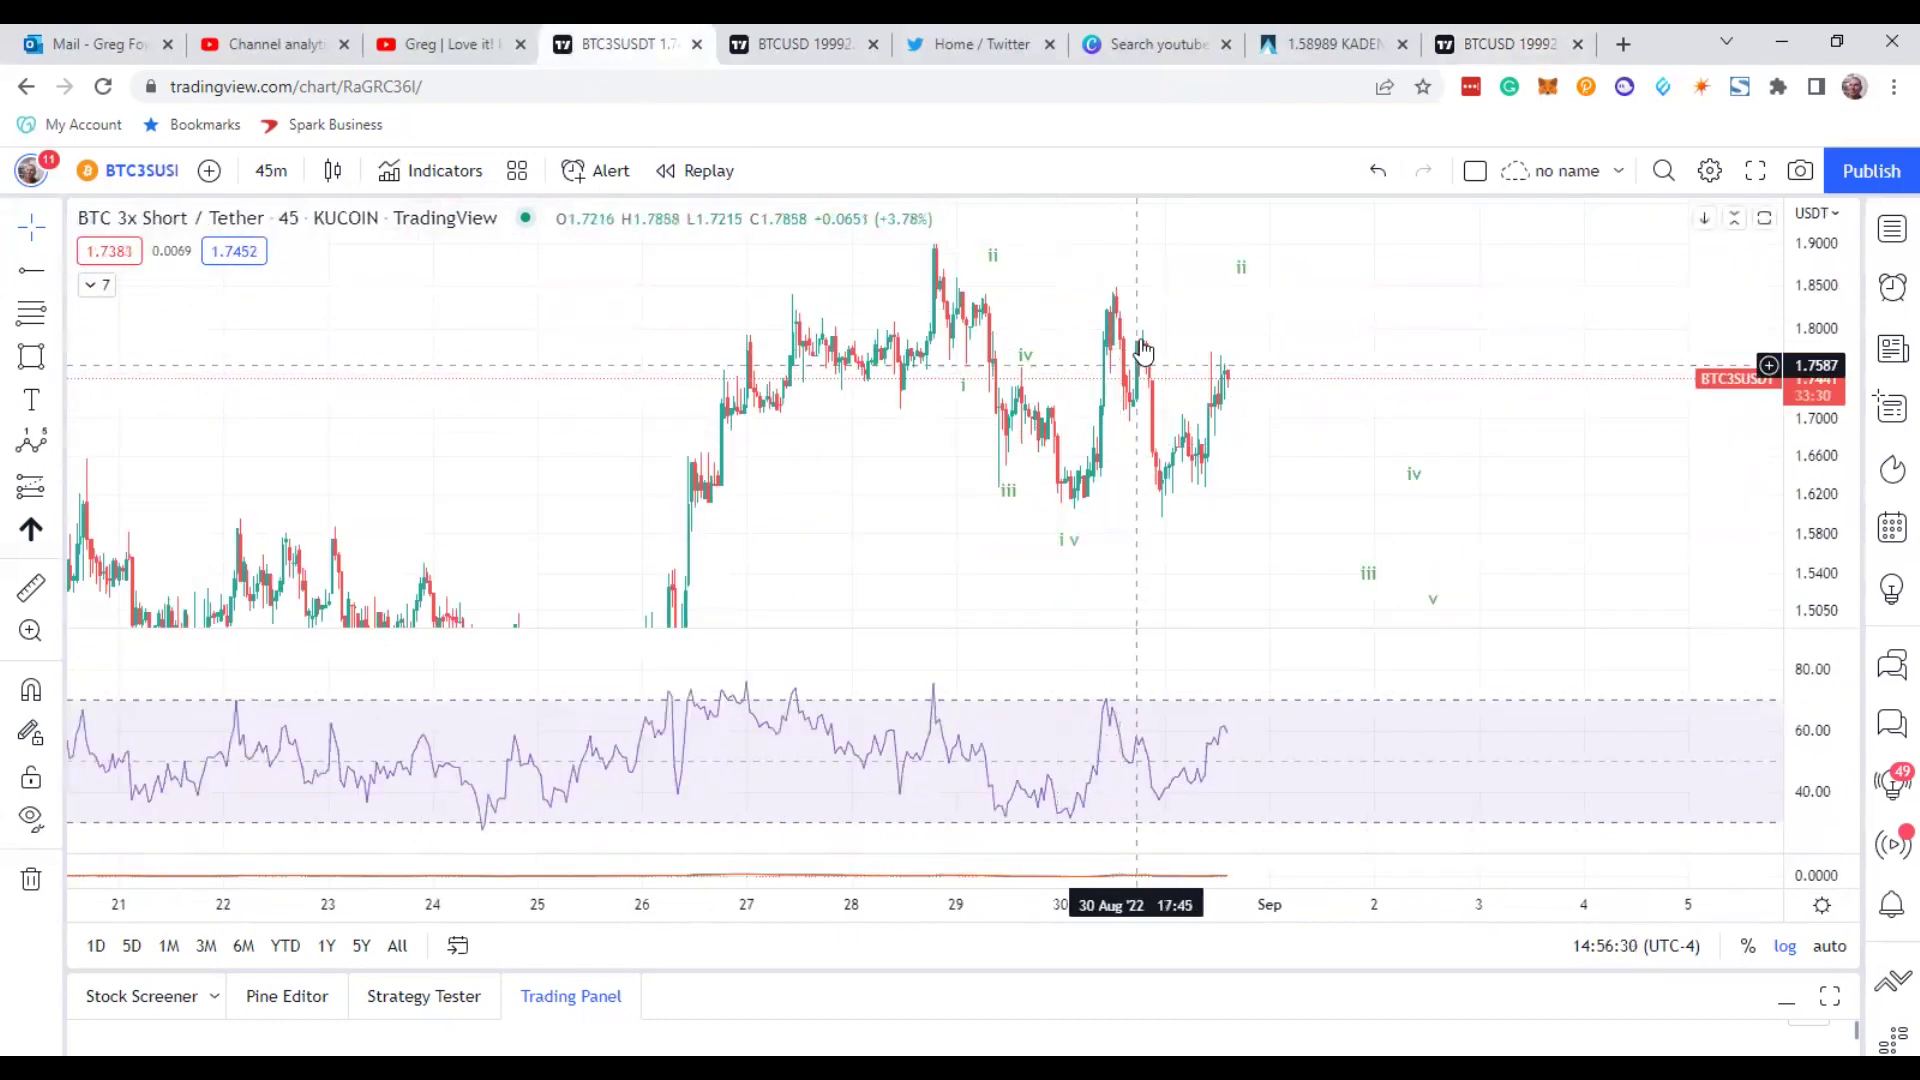
key(ctrl+9)
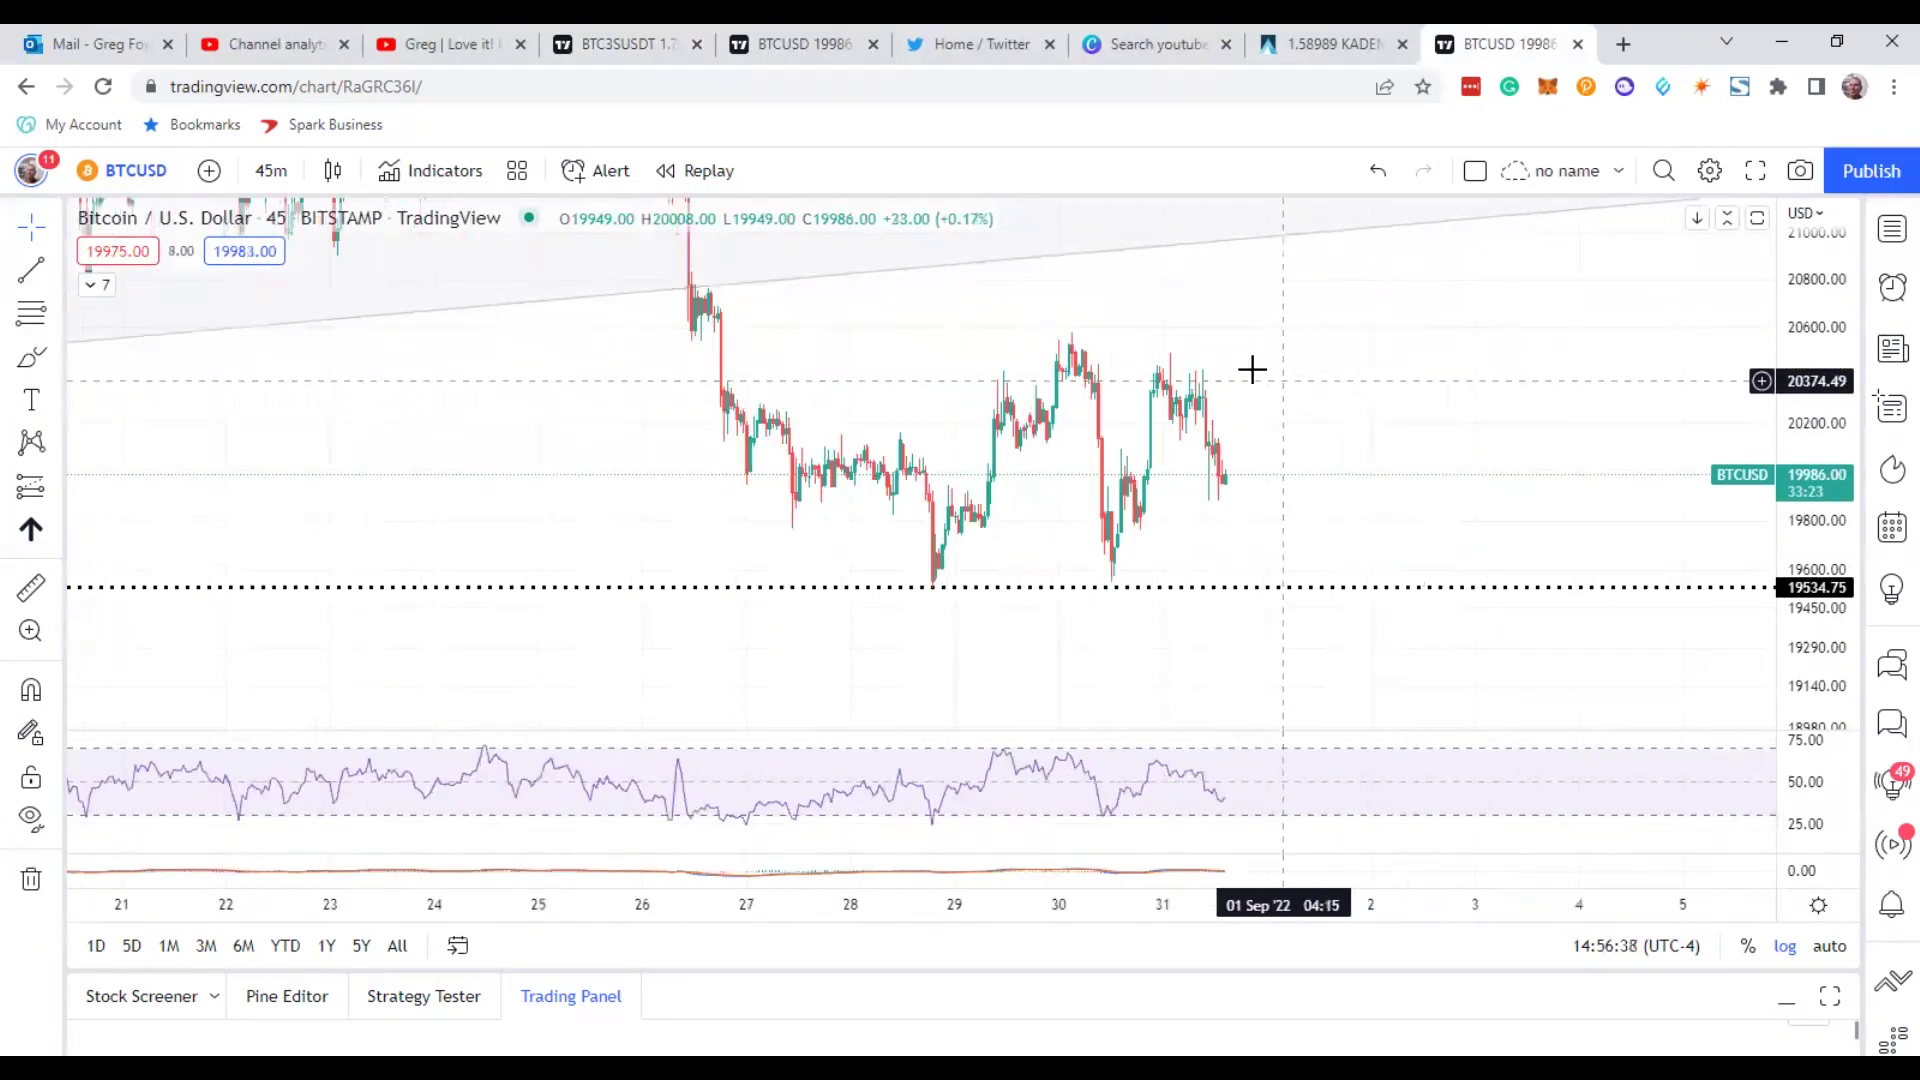
click(601, 46)
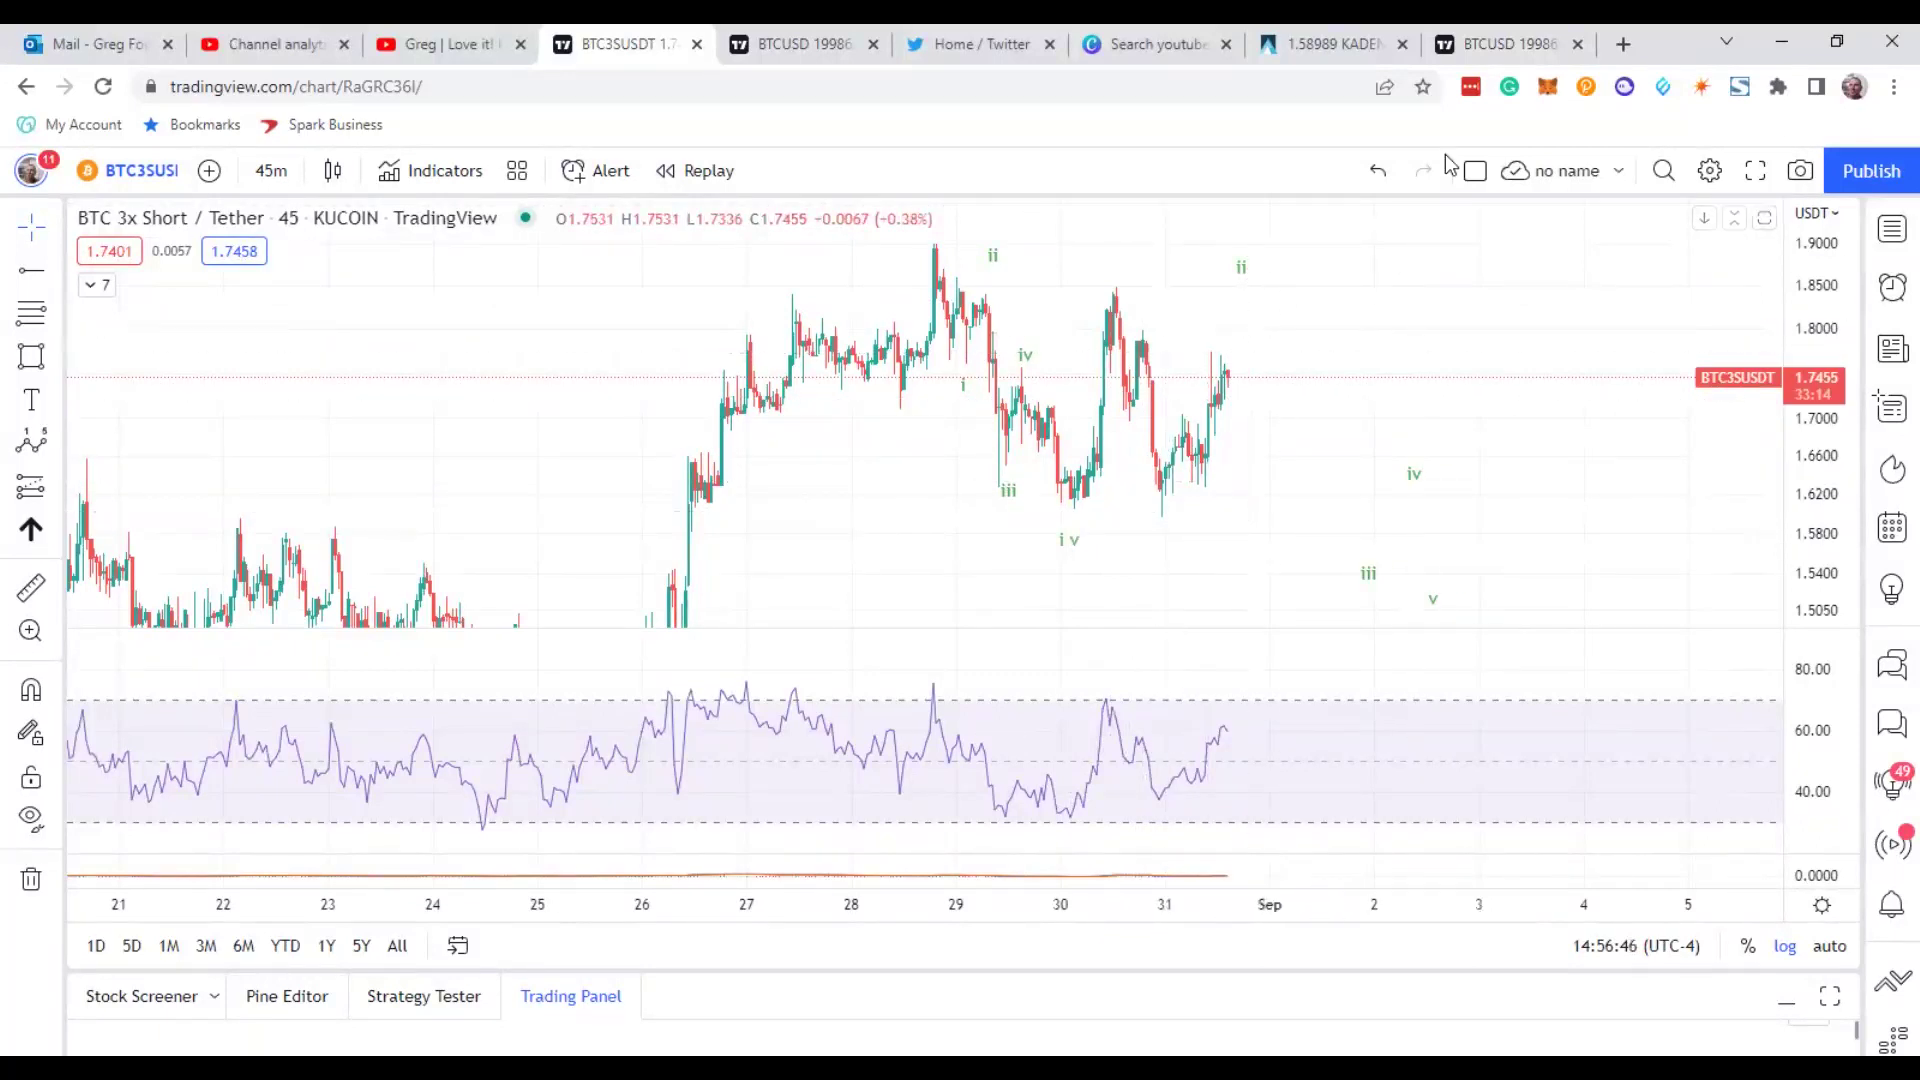
click(1505, 44)
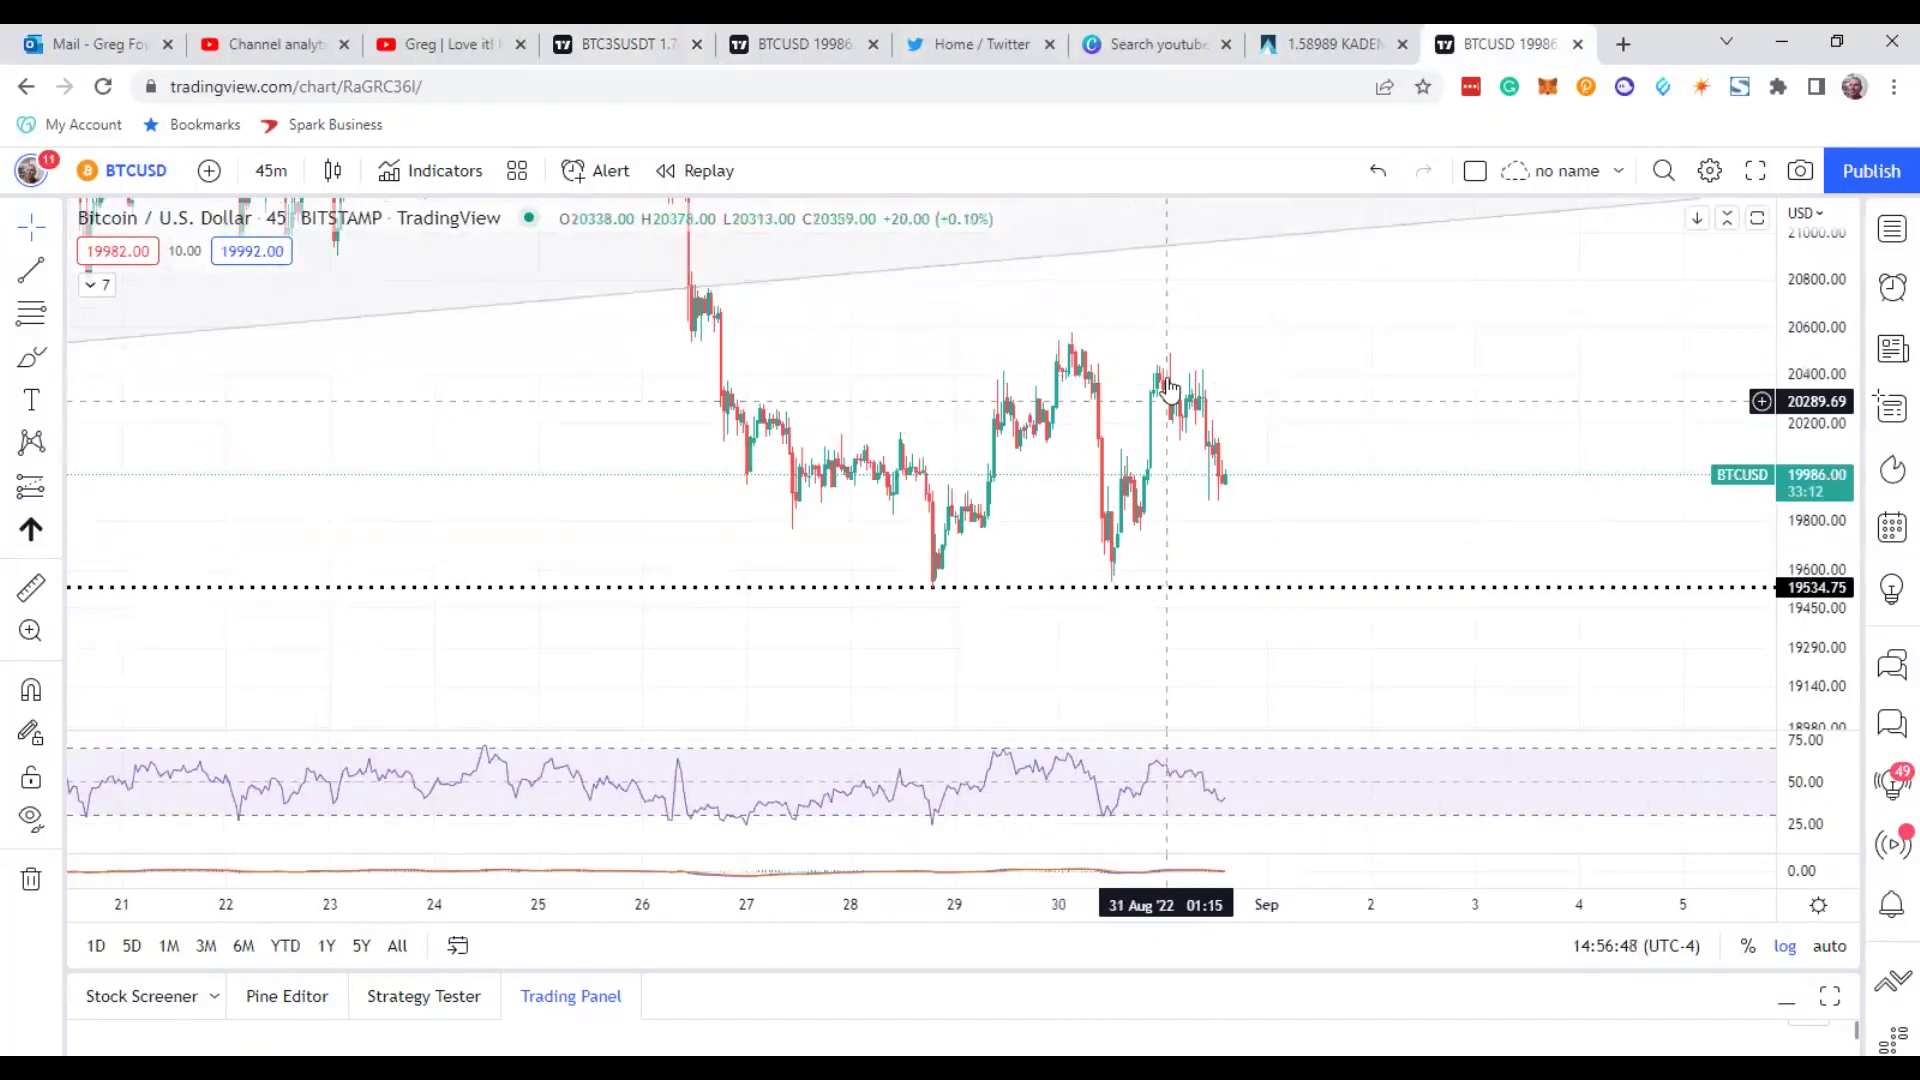
click(55, 442)
click(300, 848)
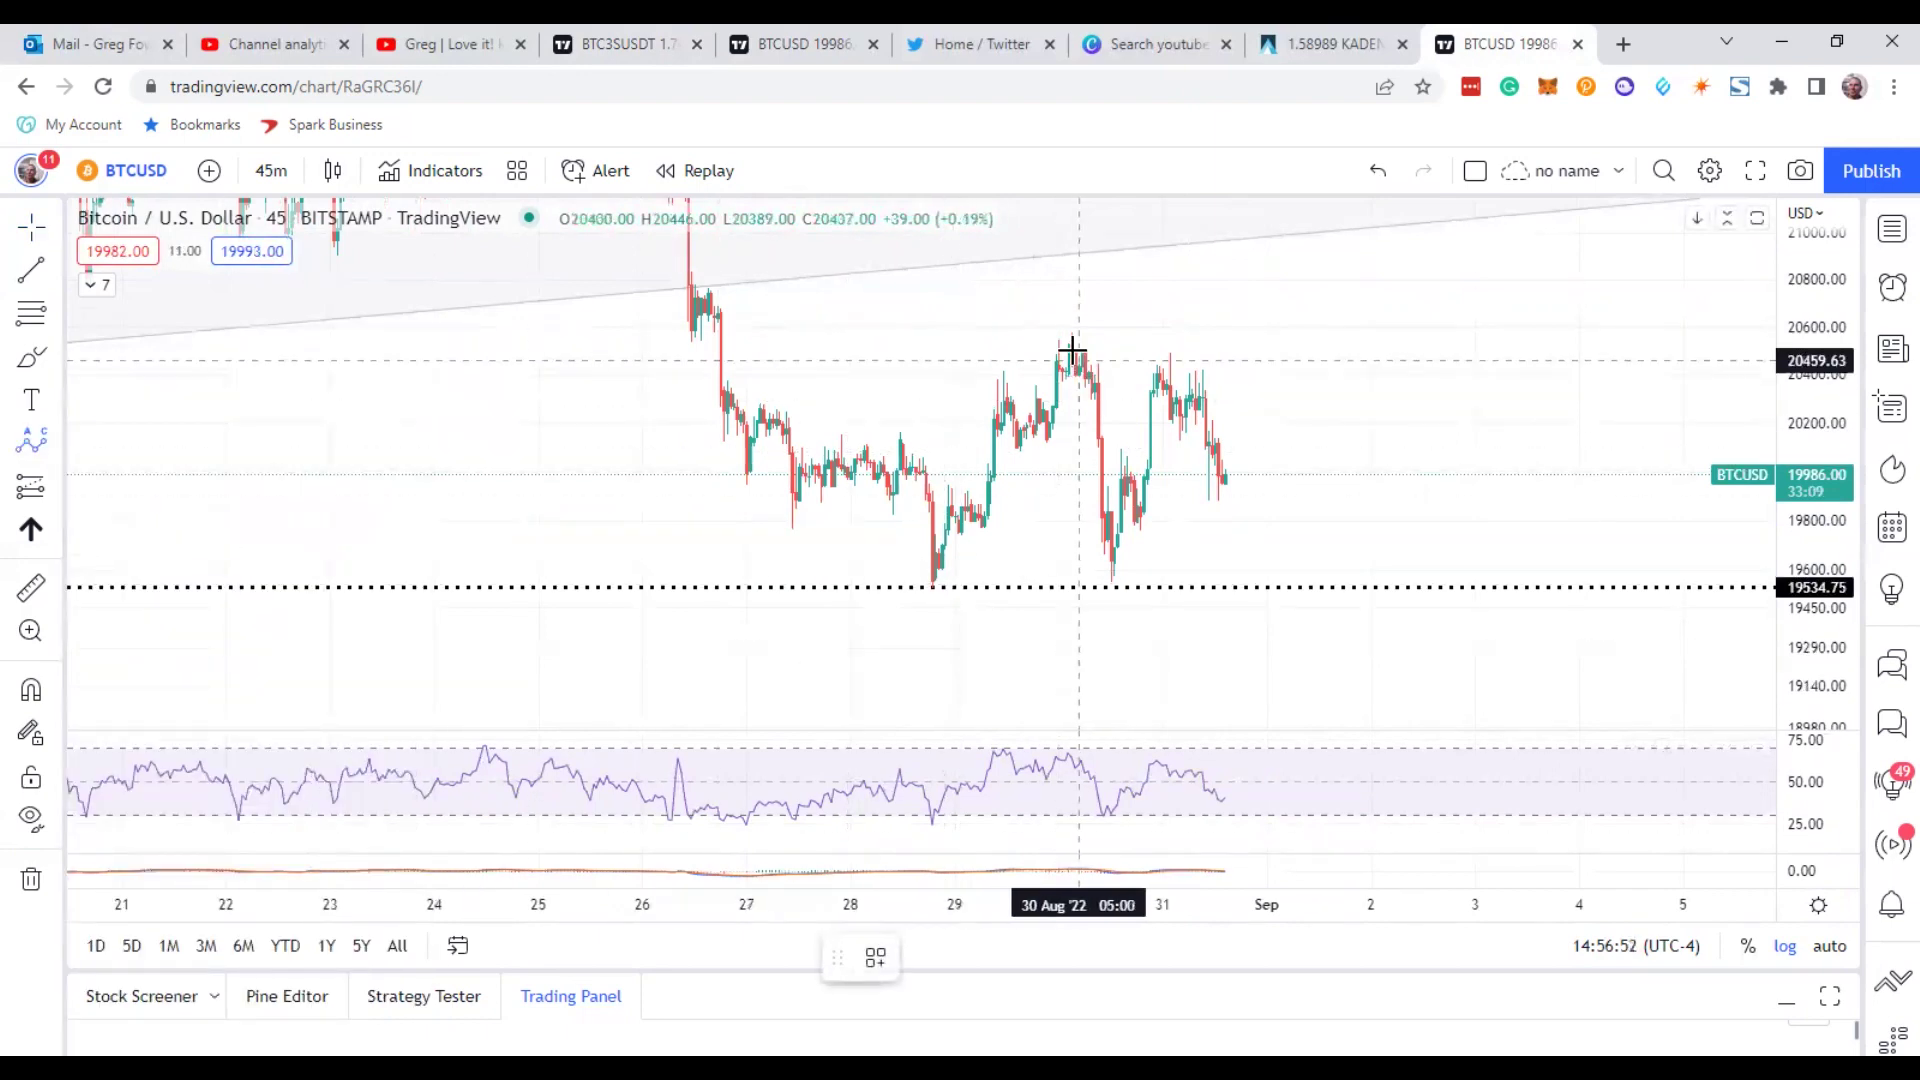
click(1075, 343)
click(1110, 557)
click(1157, 355)
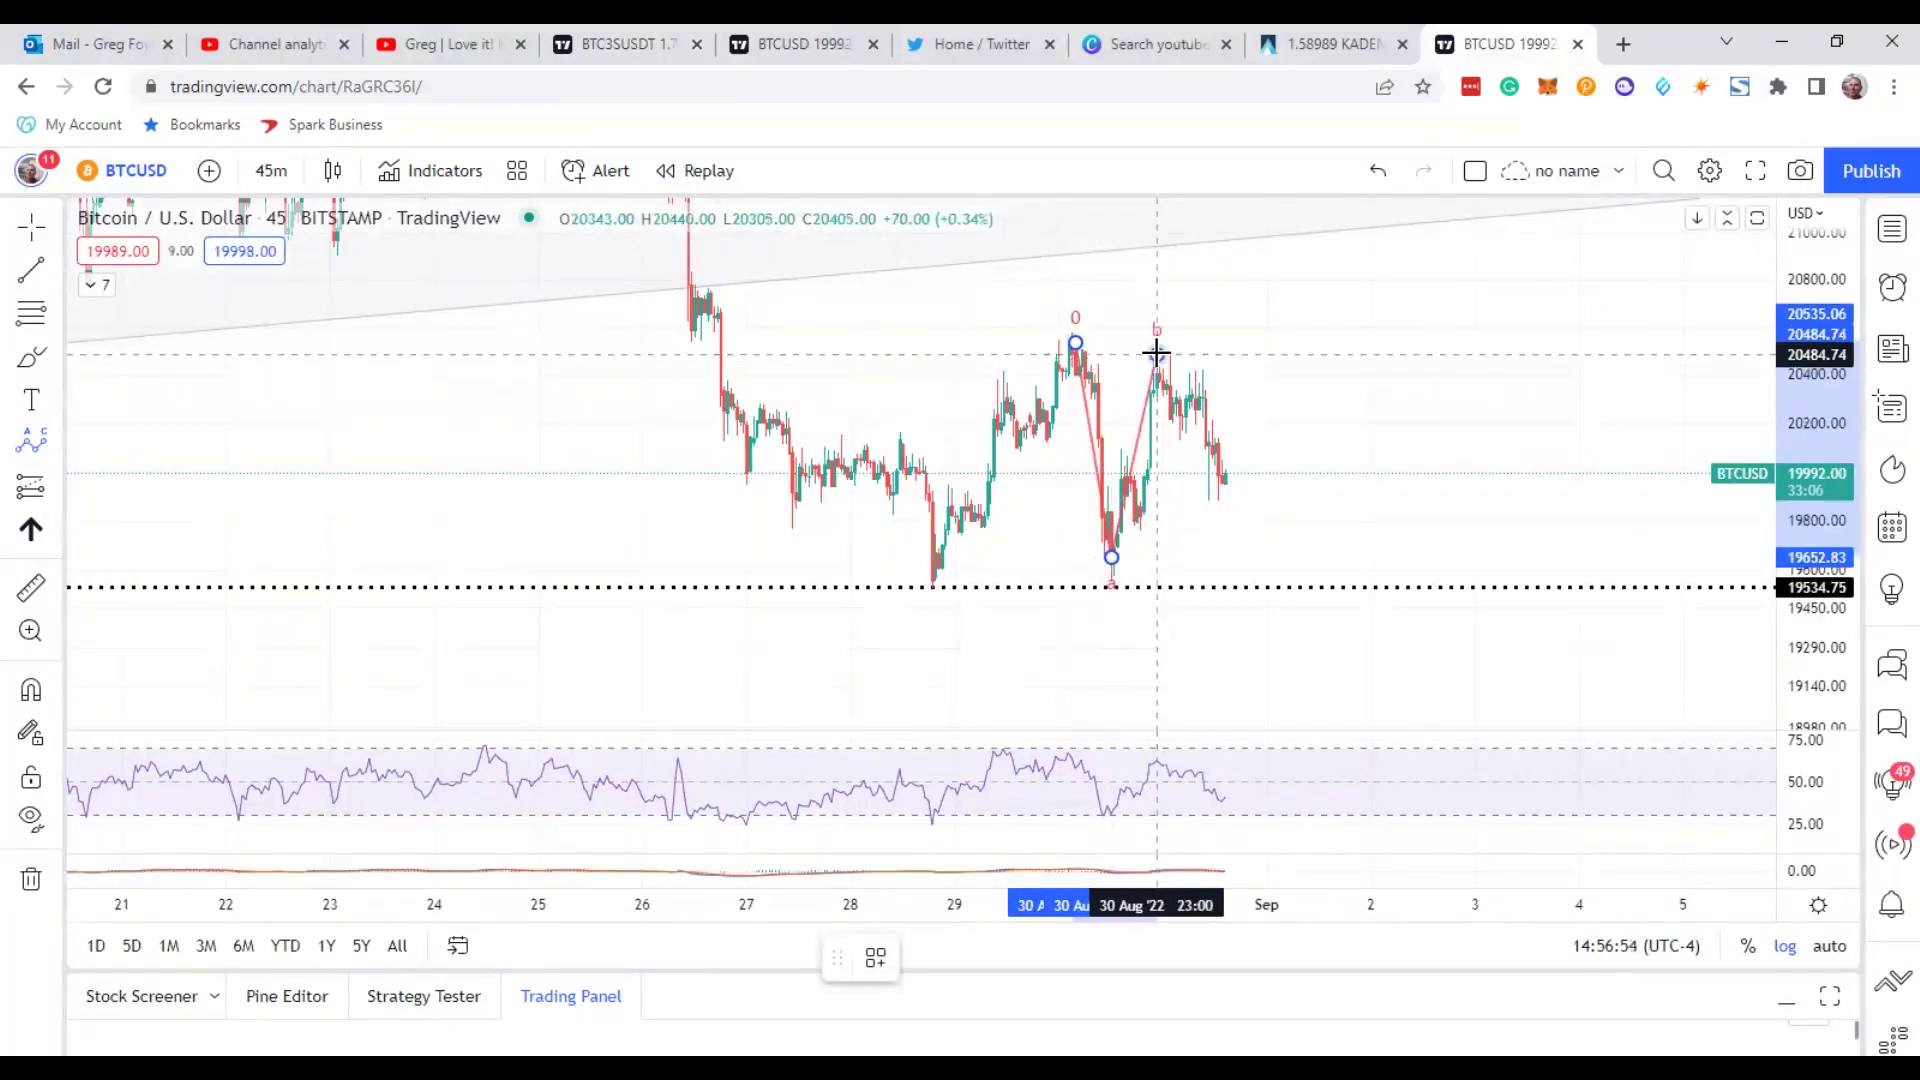
click(1268, 558)
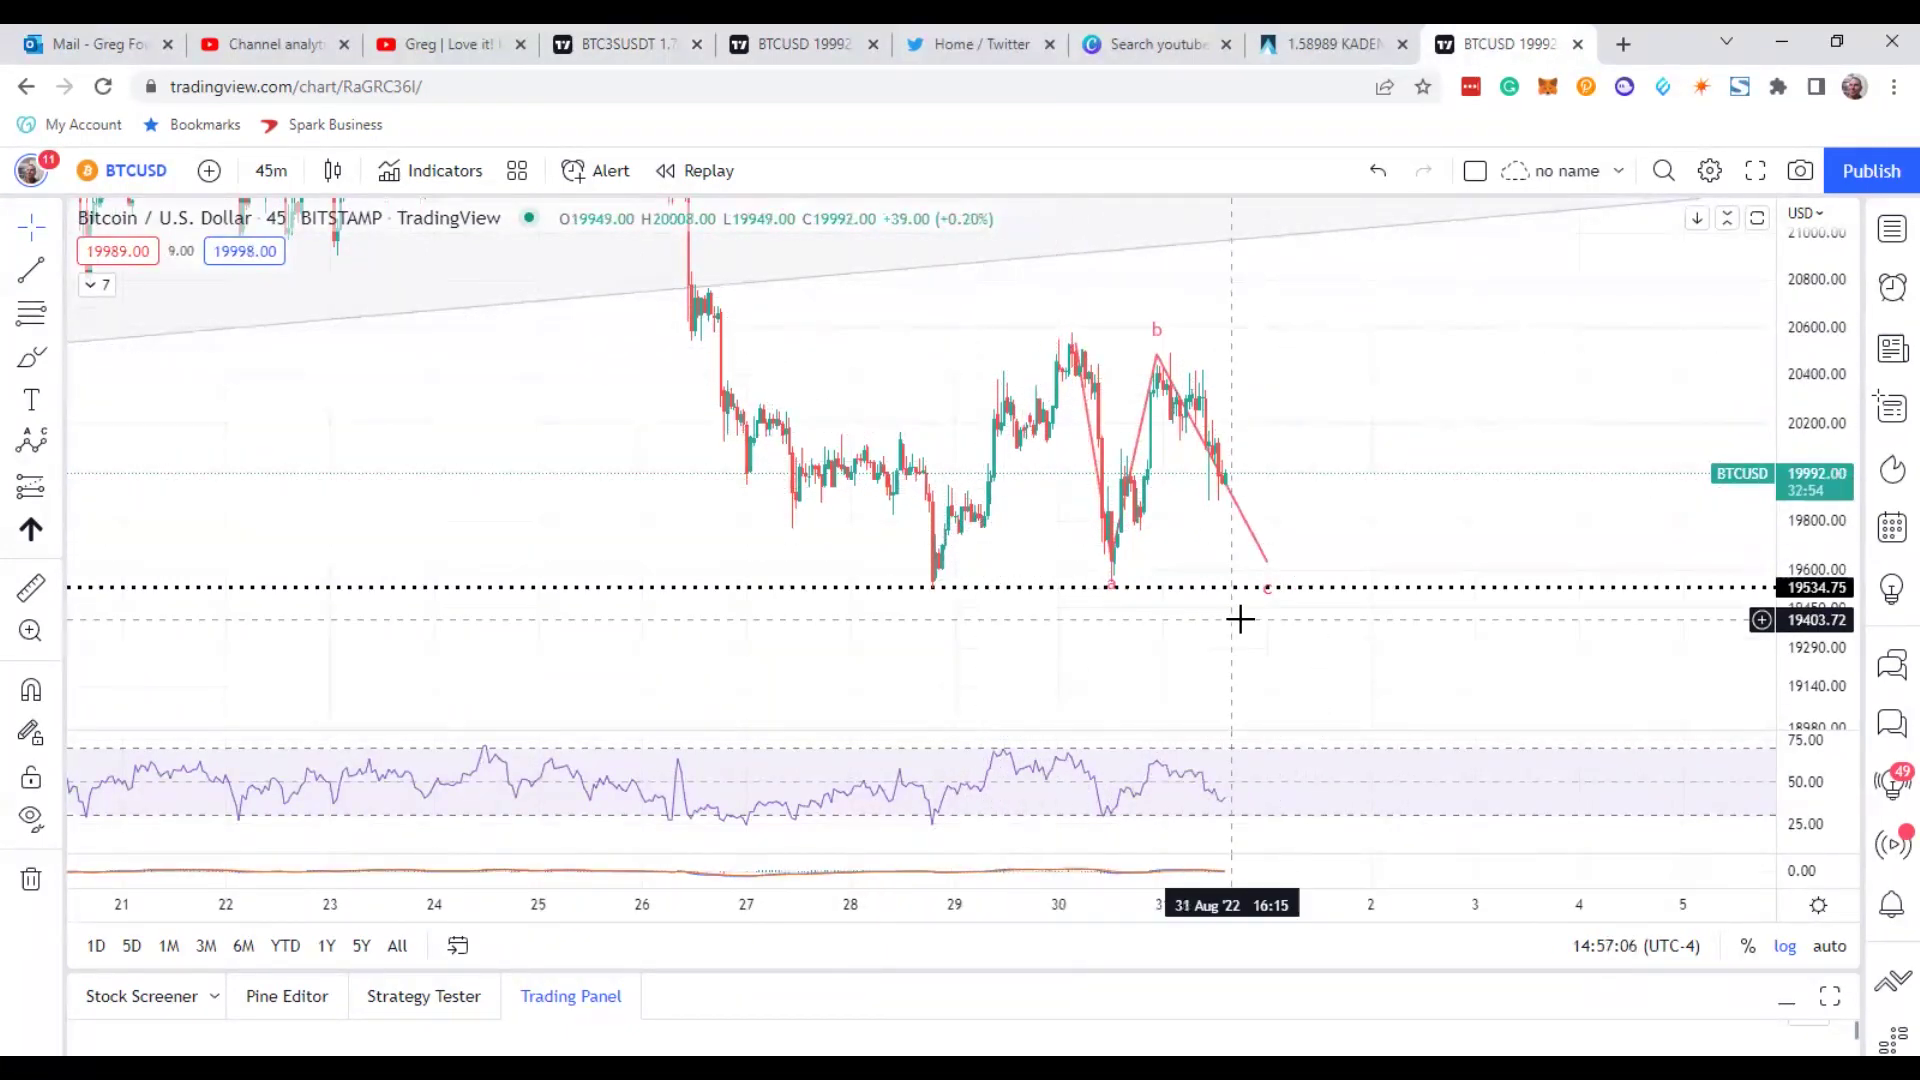
click(1113, 588)
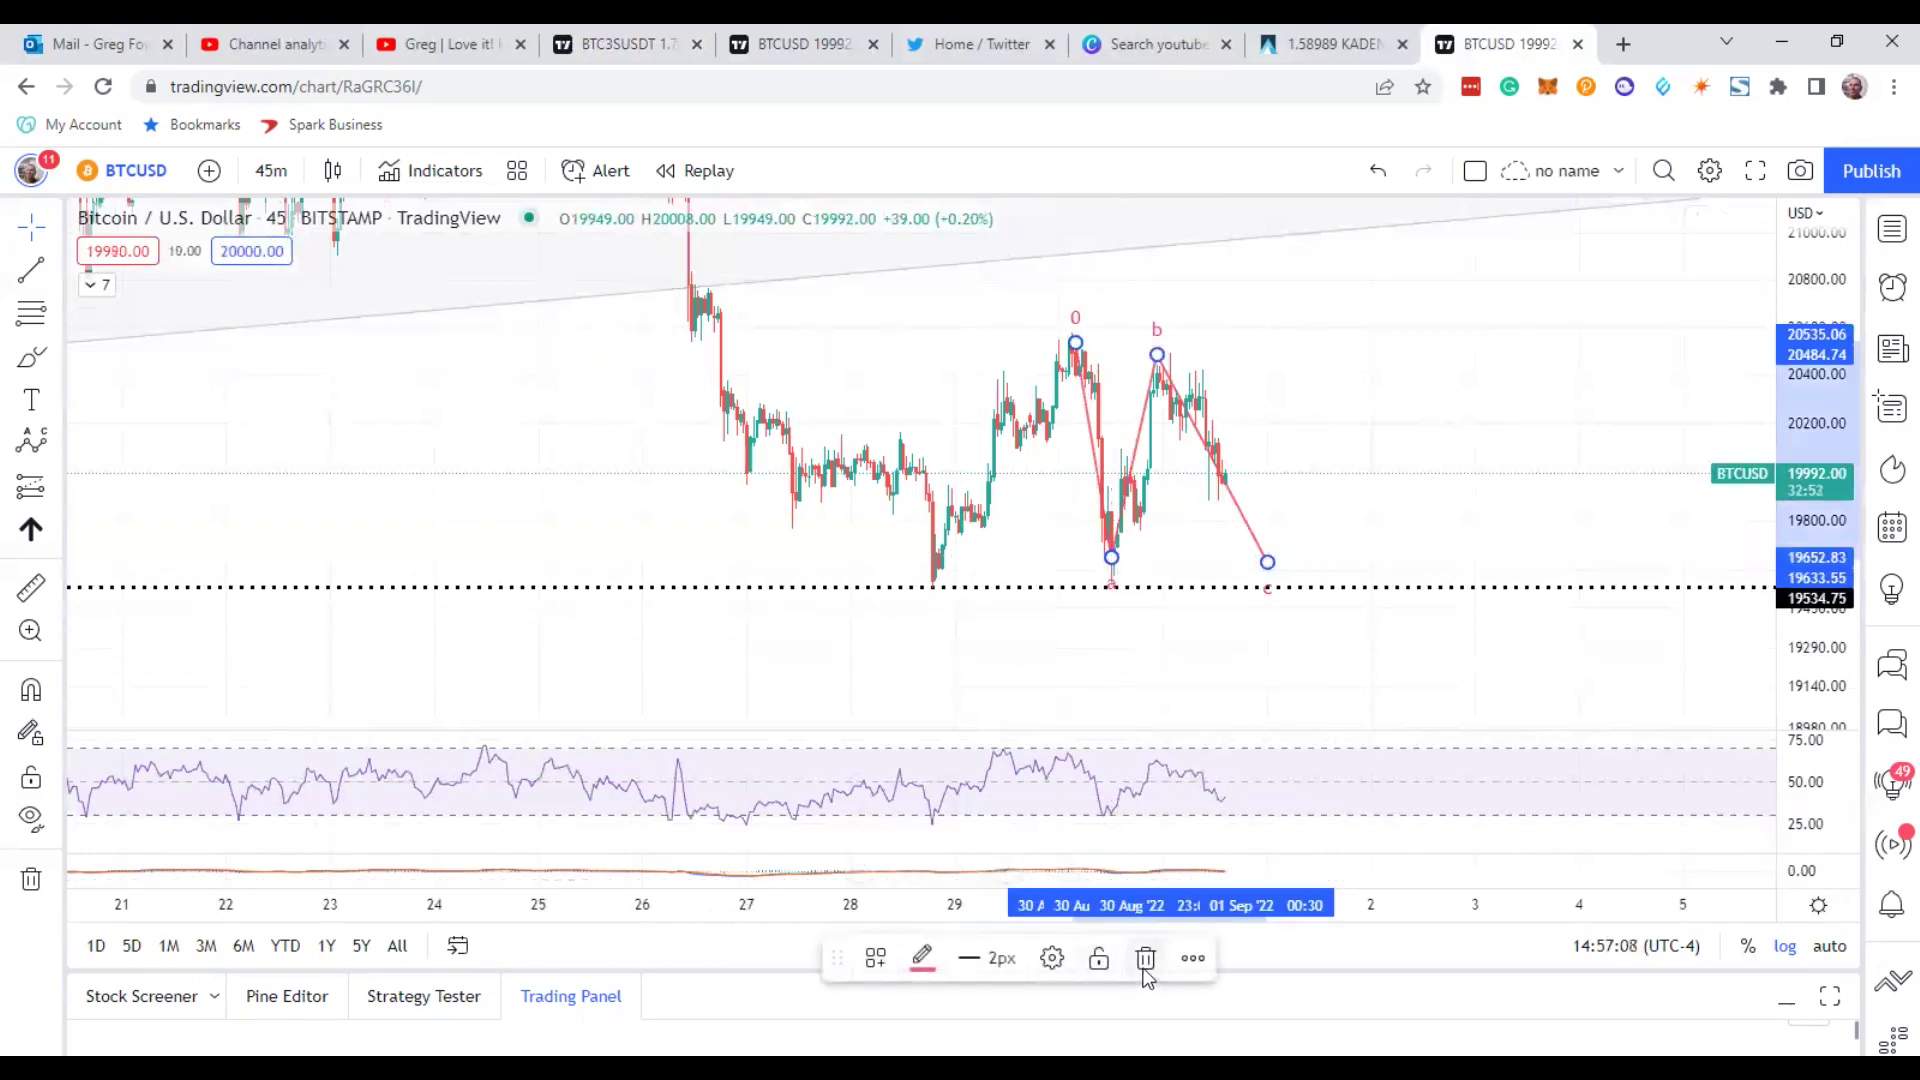
click(1145, 962)
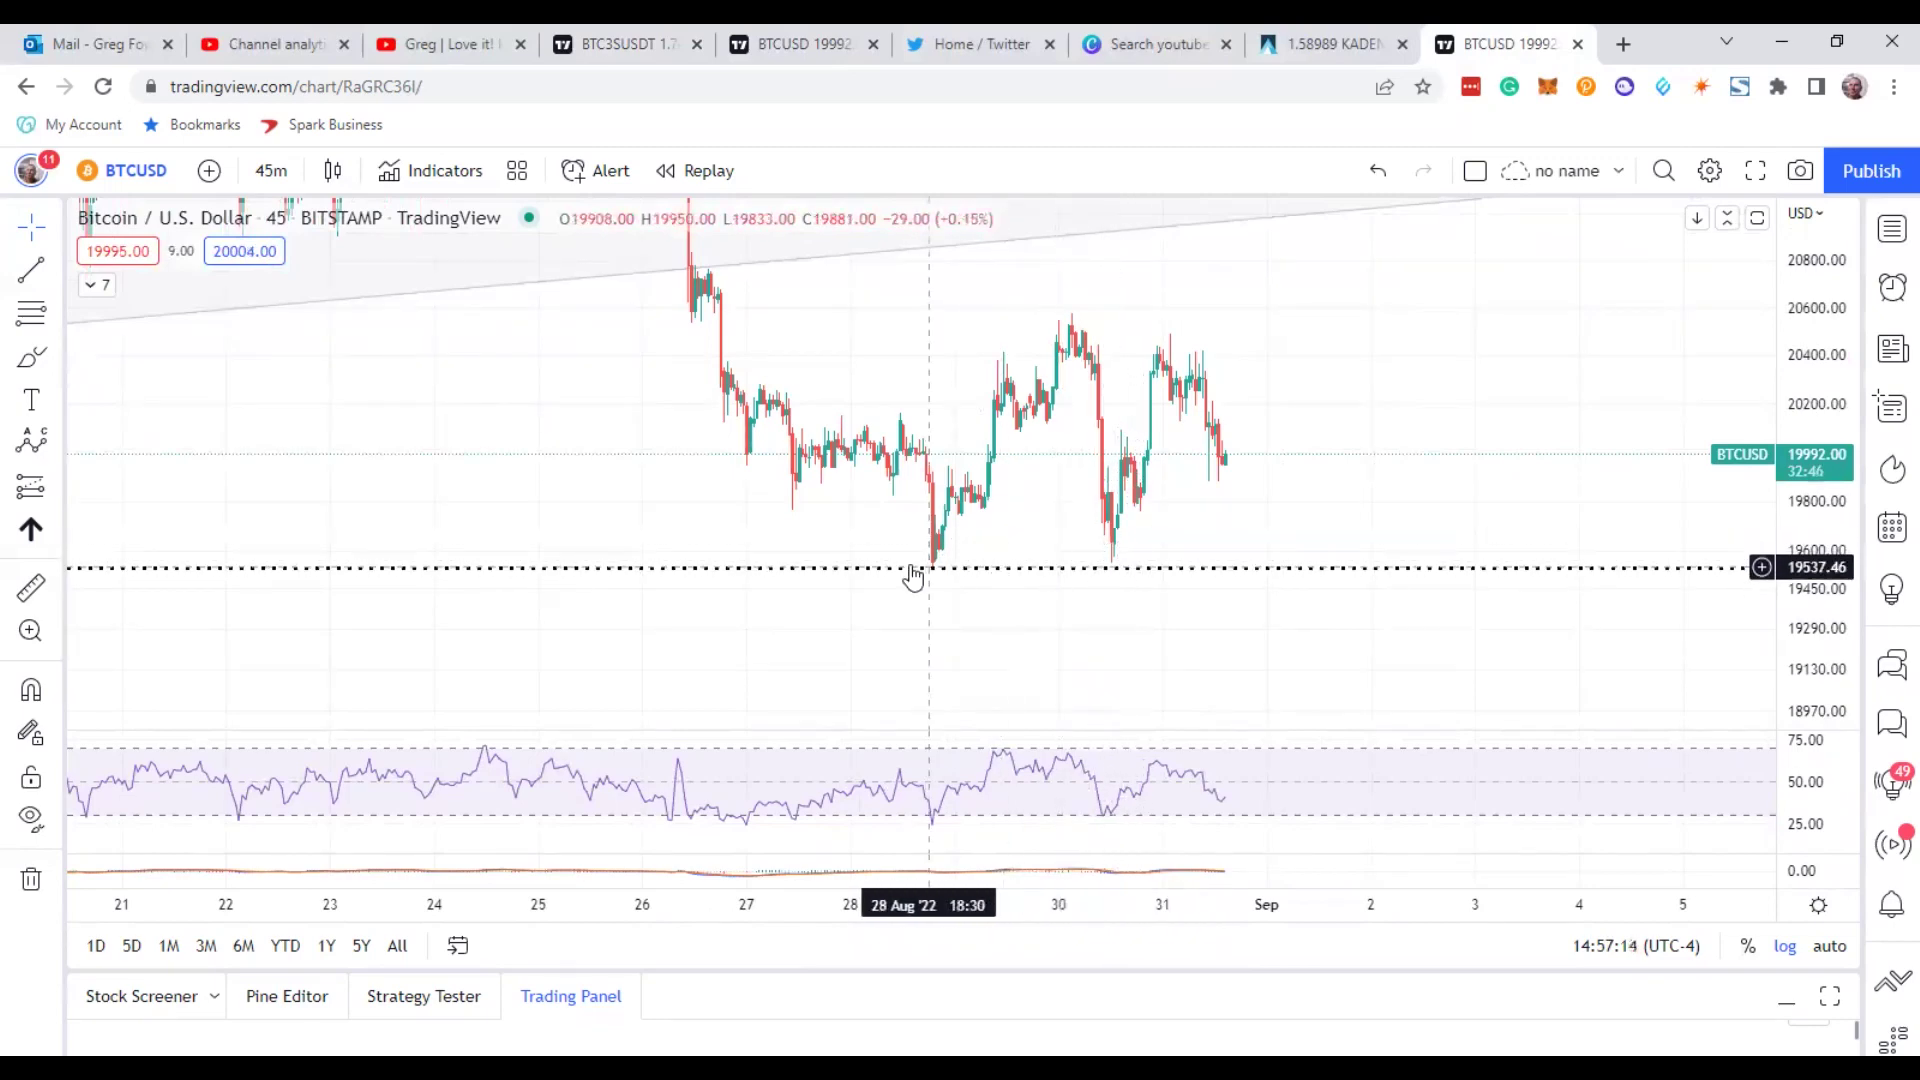
click(1115, 570)
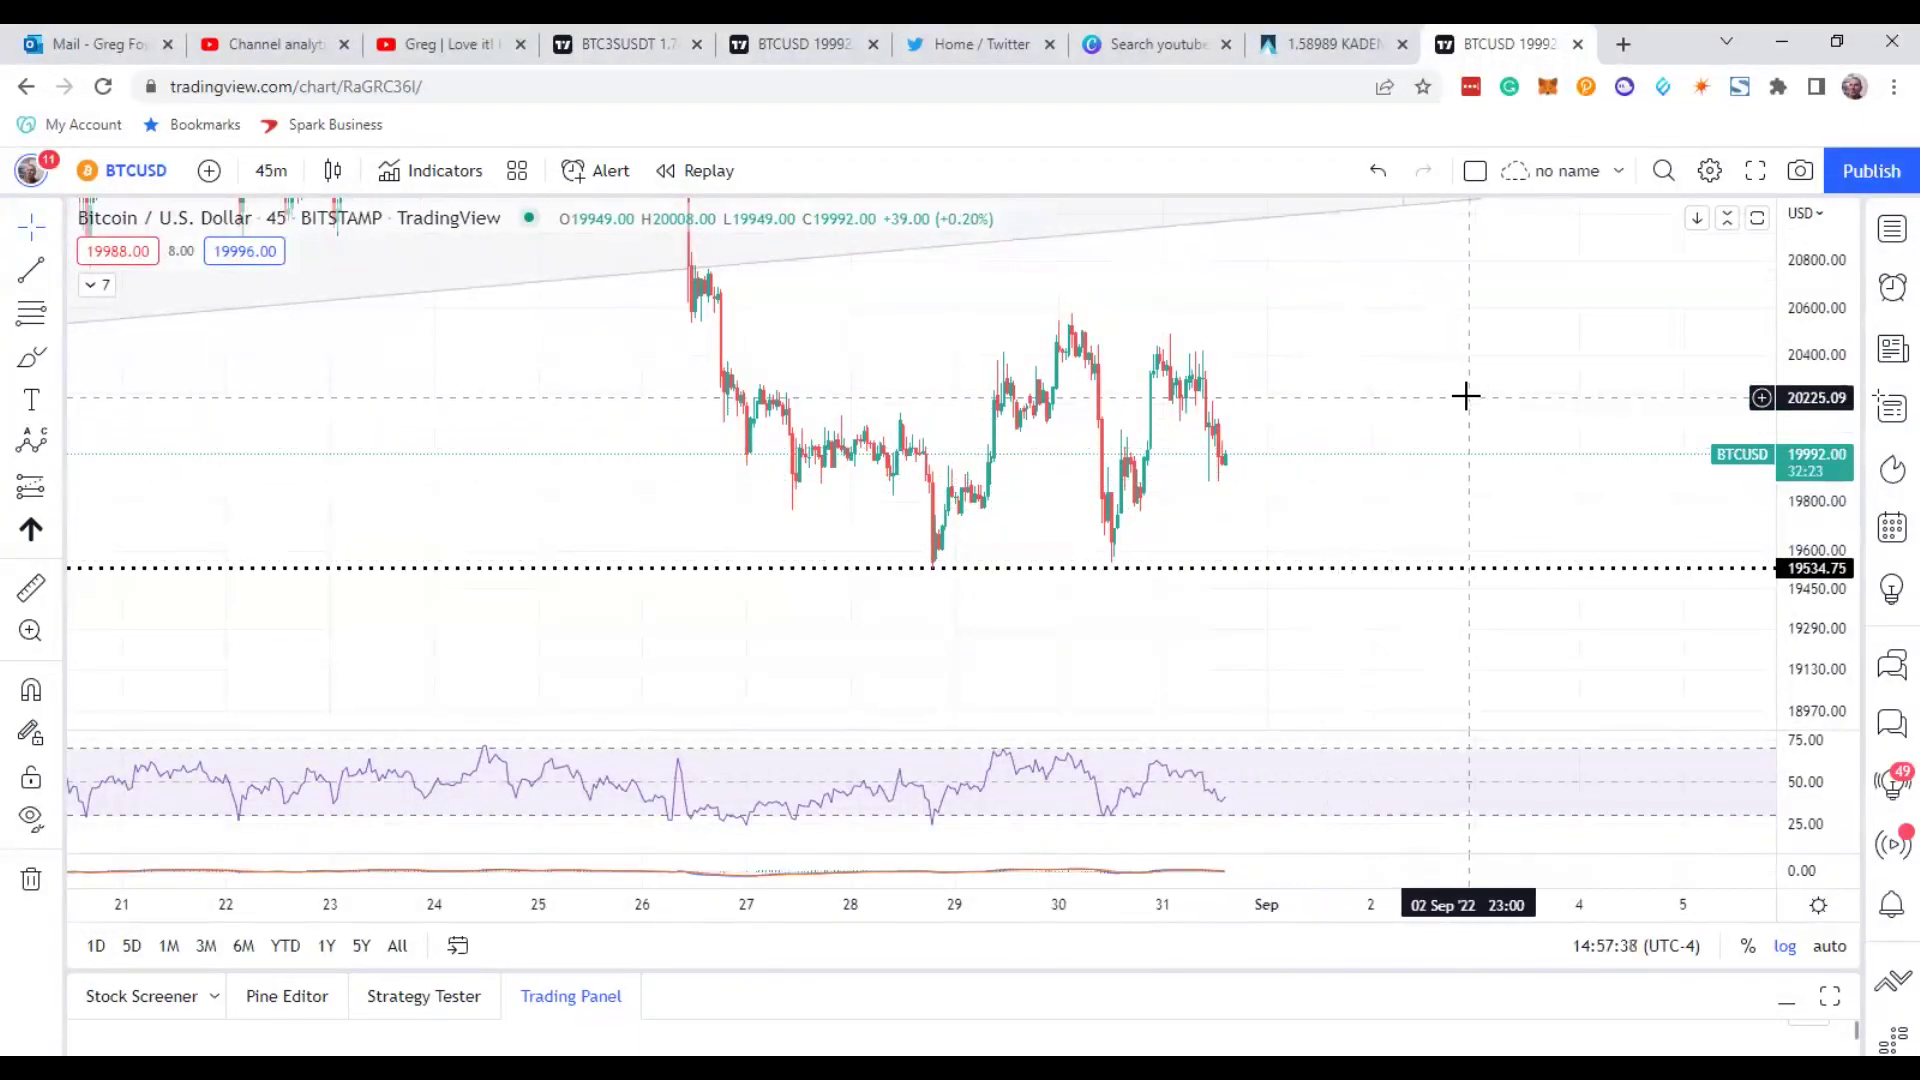
scroll(1465, 397, down, 1)
scroll(1465, 397, up, 2)
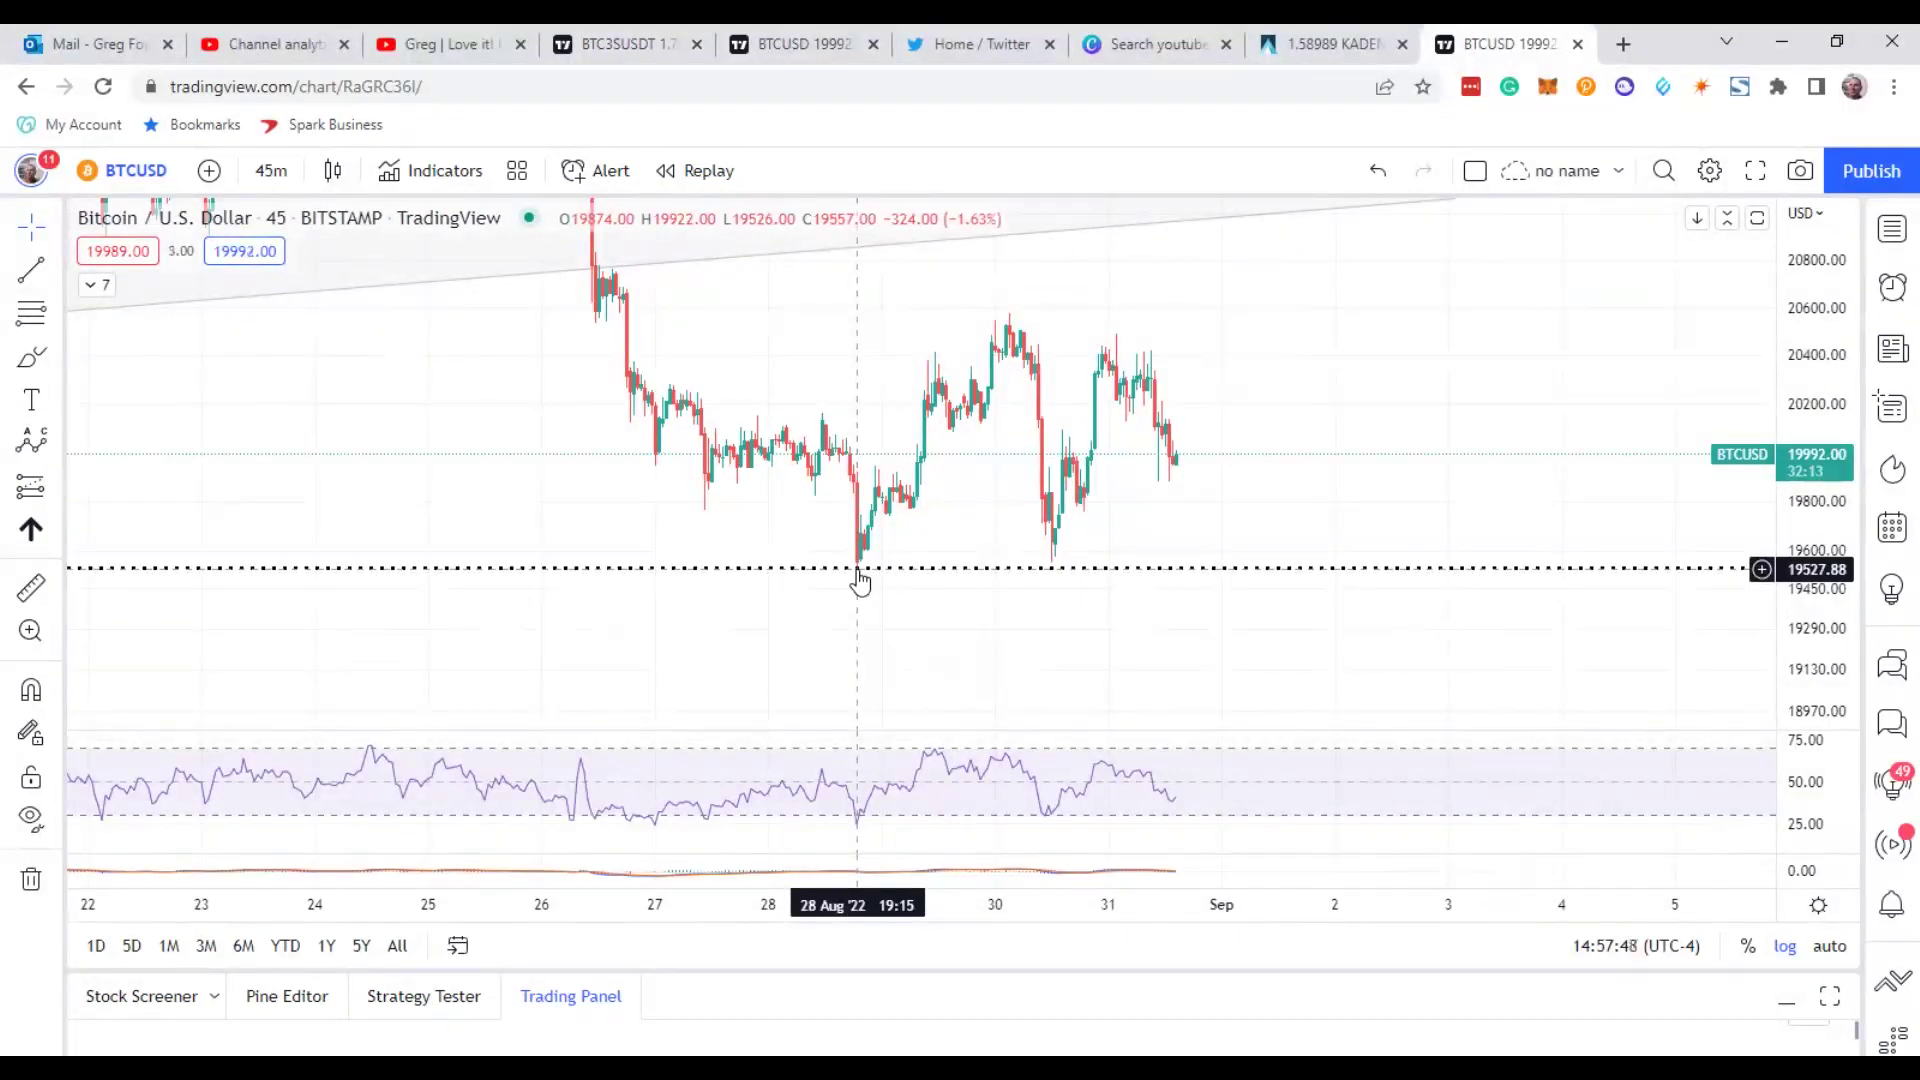
scroll(1370, 455, down, 1)
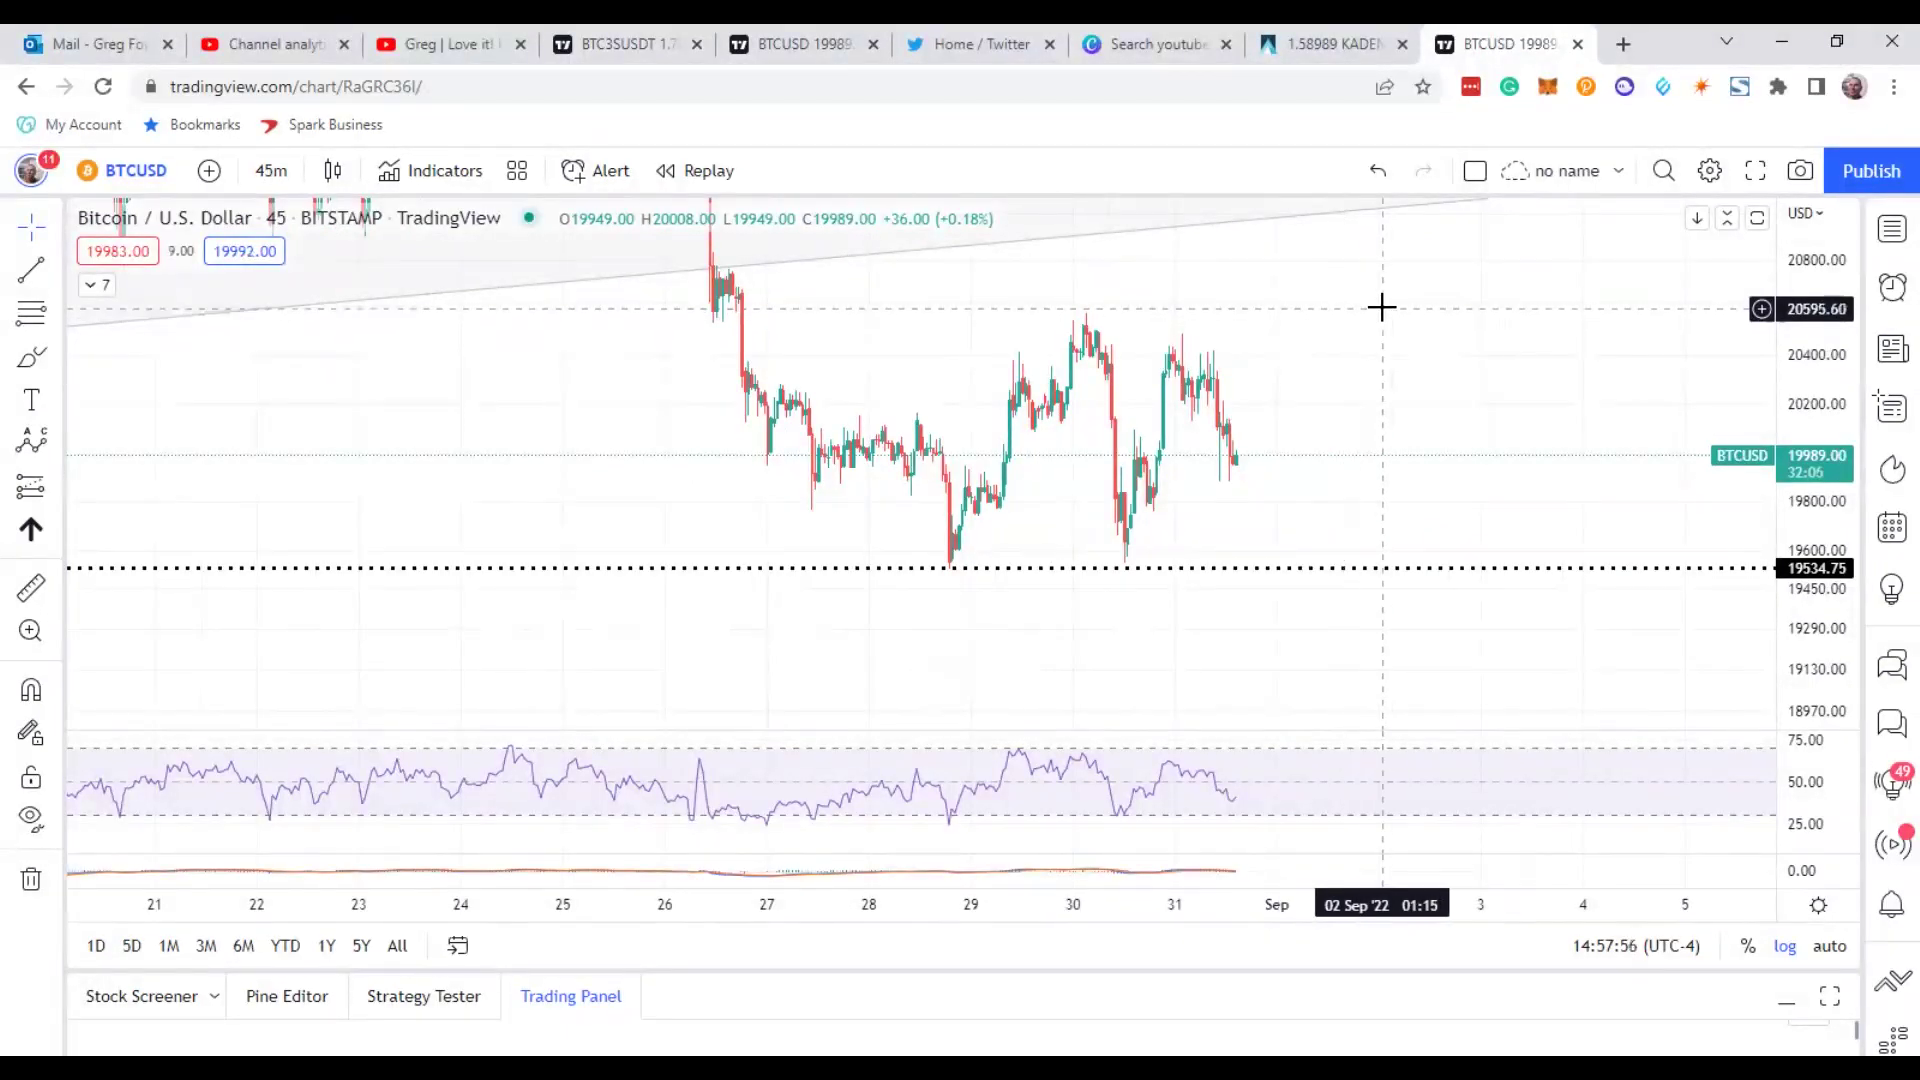
scroll(1381, 307, down, 1)
scroll(1381, 307, up, 1)
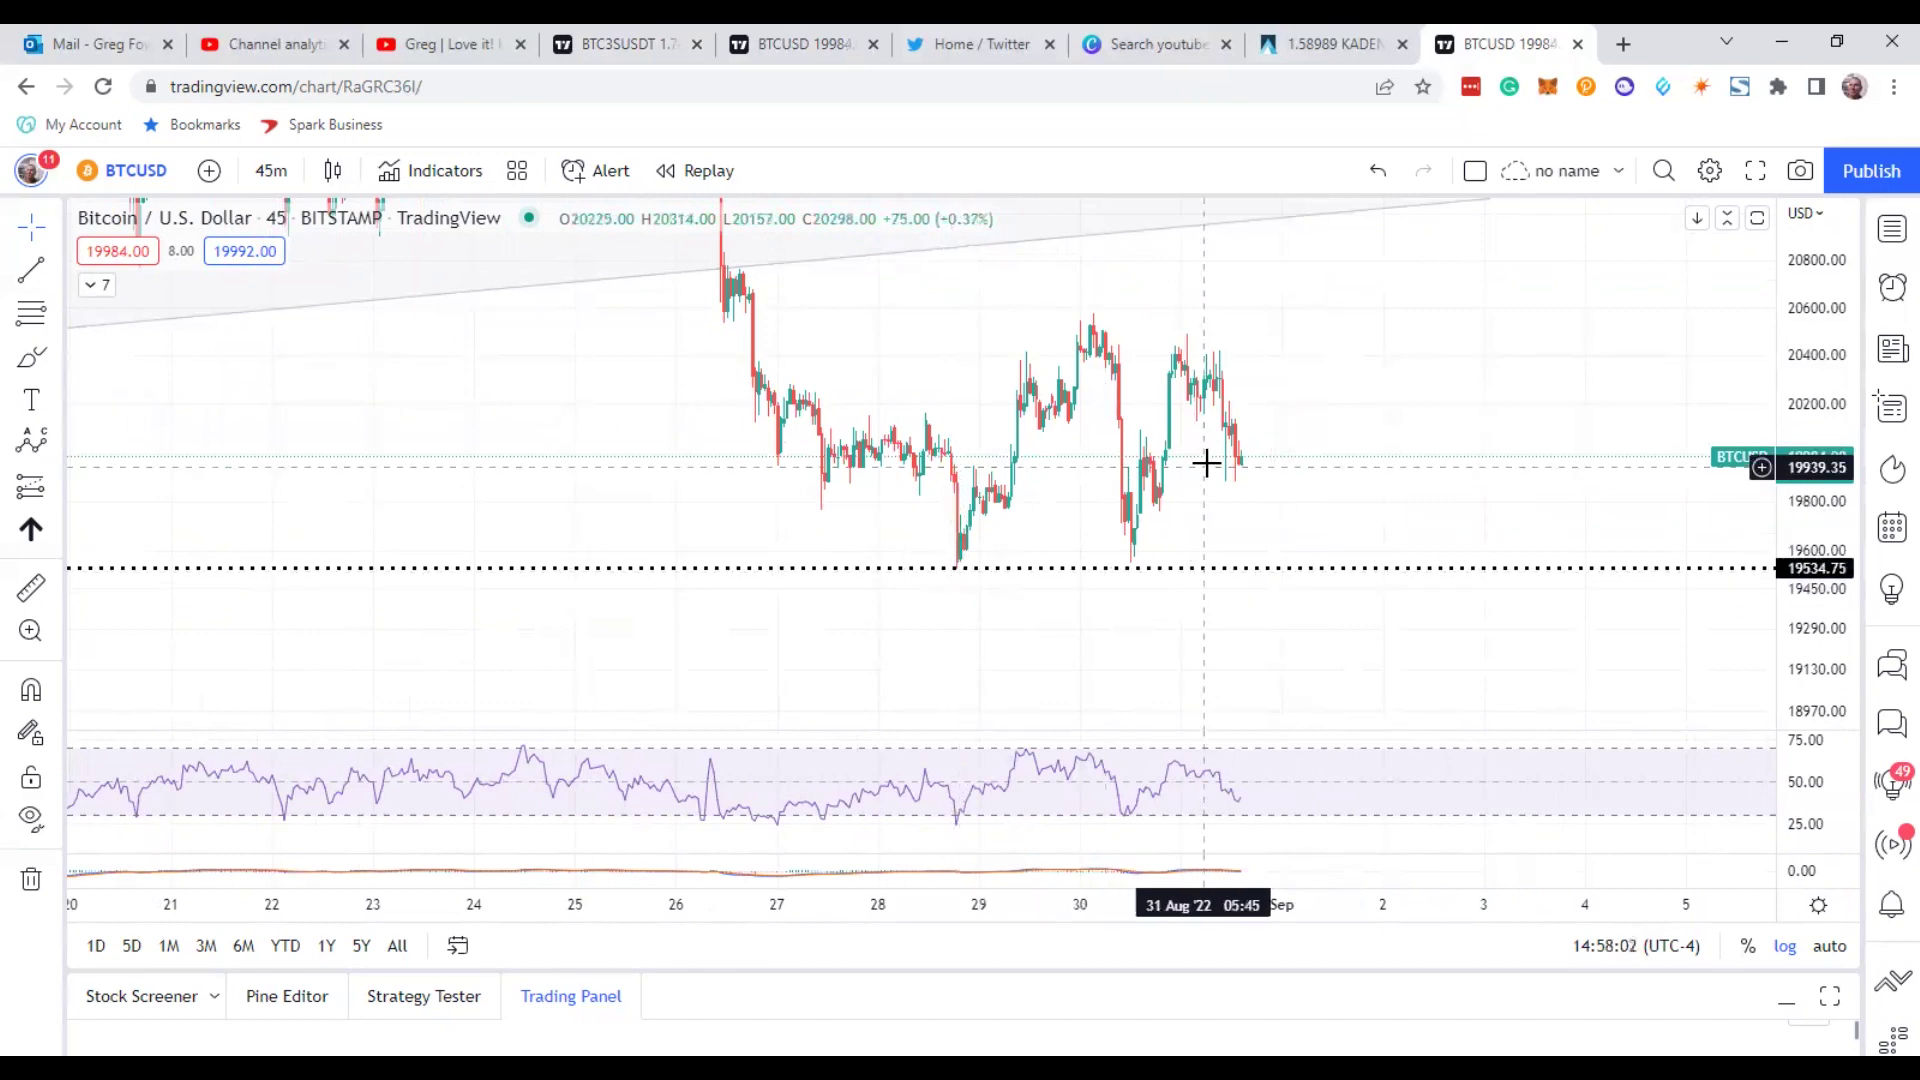
scroll(1465, 420, up, 1)
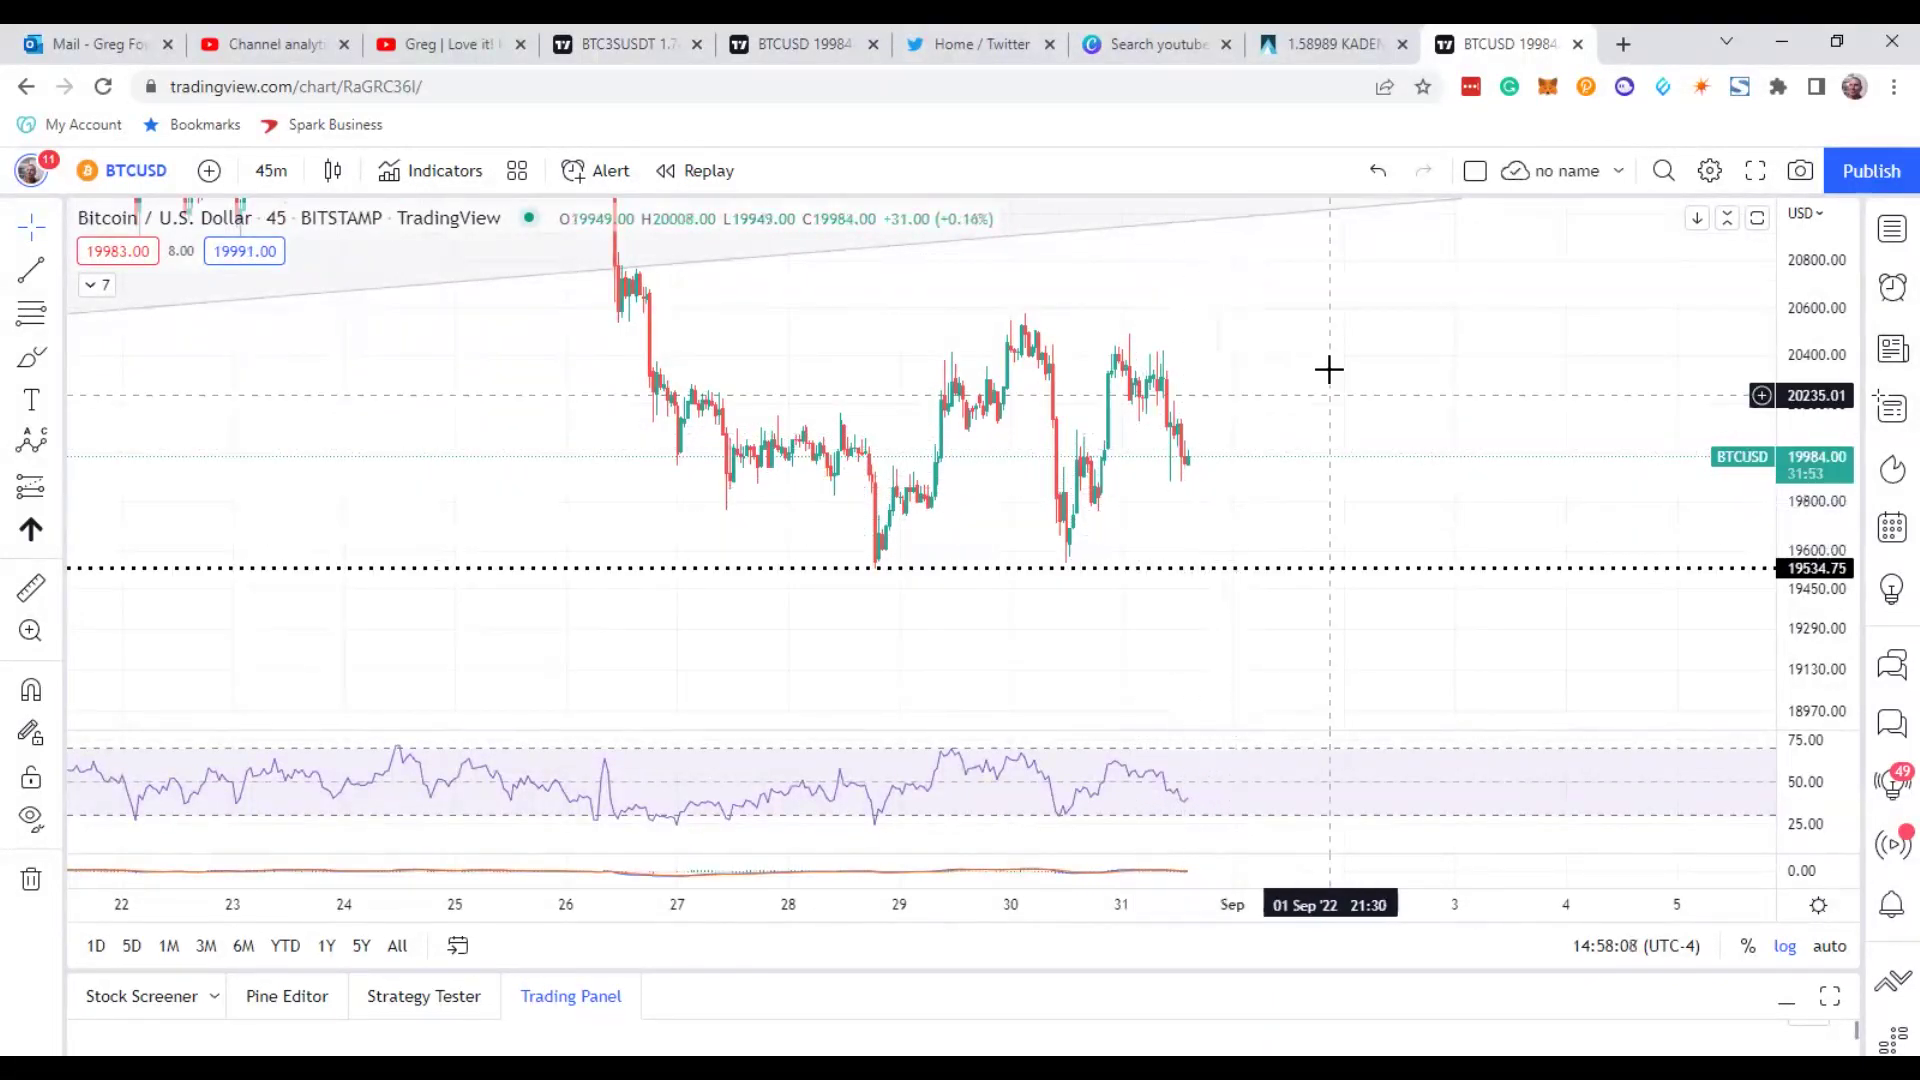
click(597, 32)
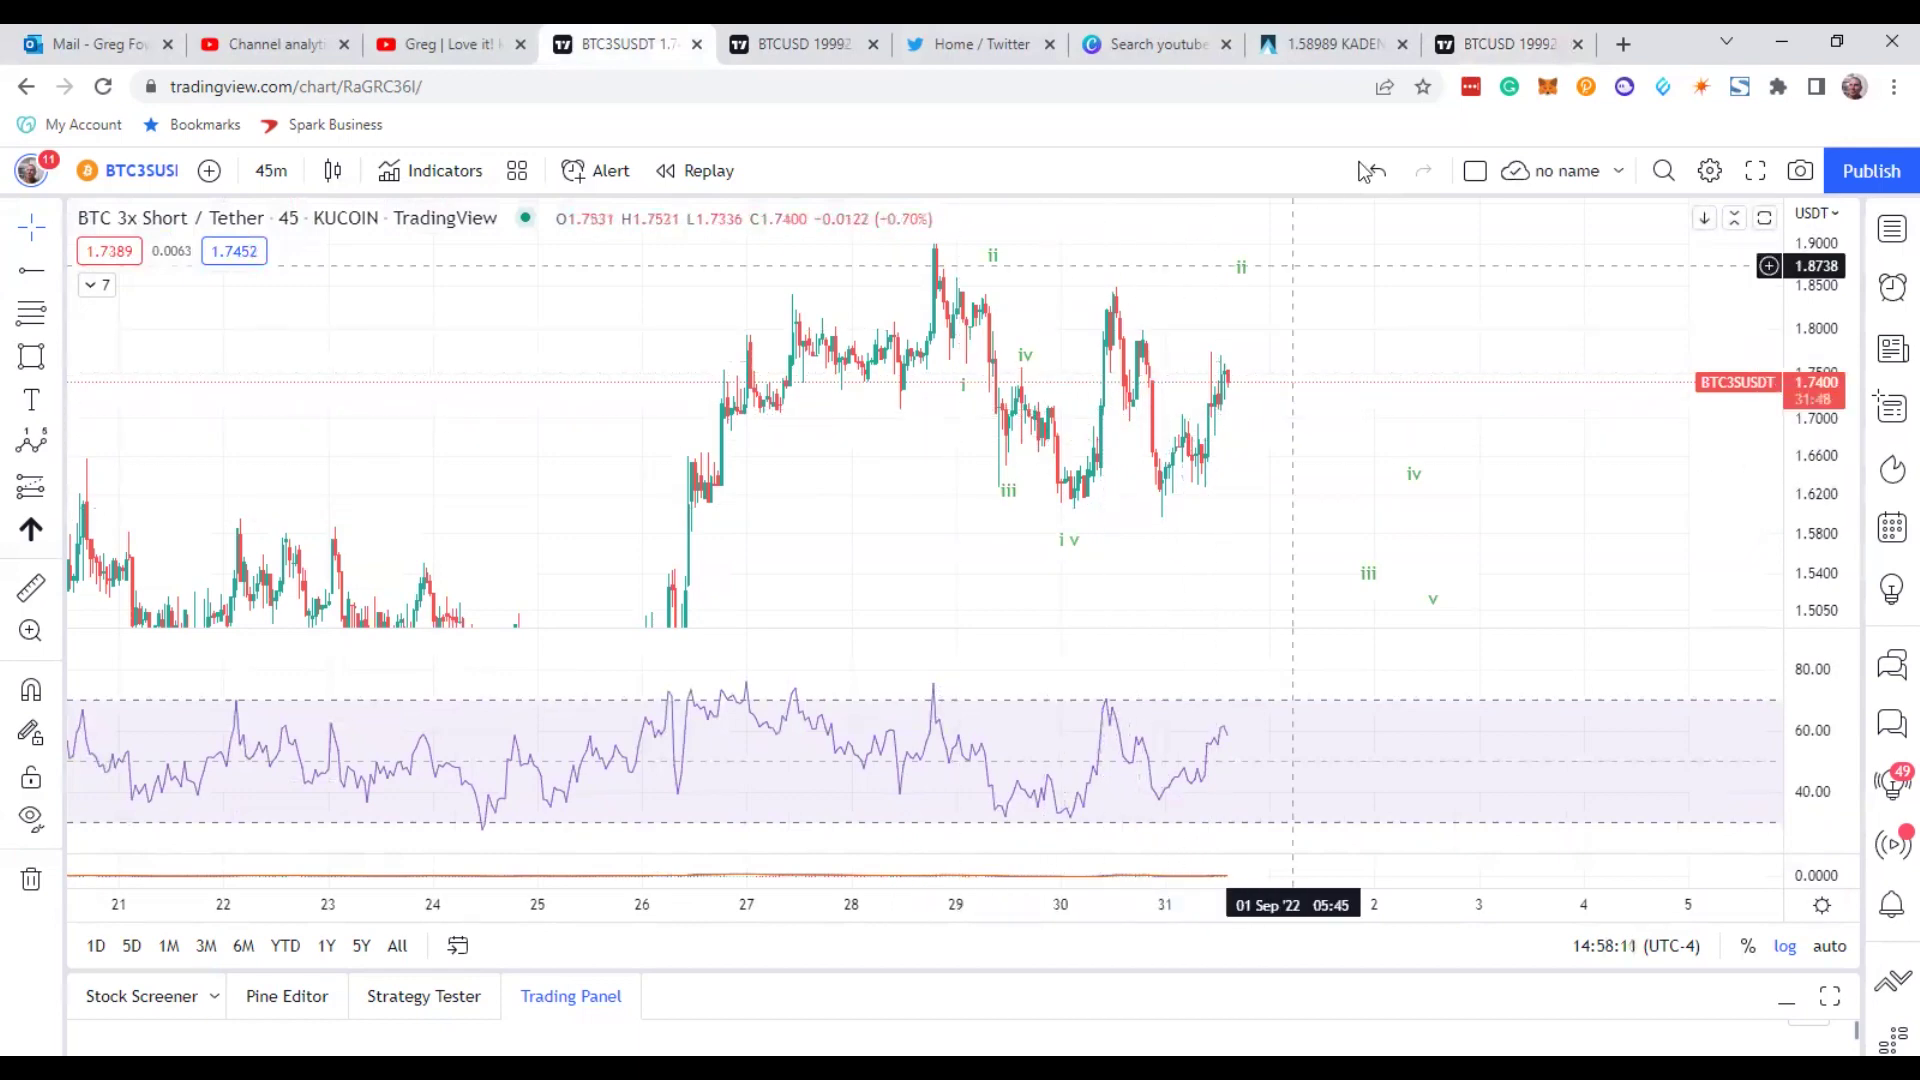
click(1505, 44)
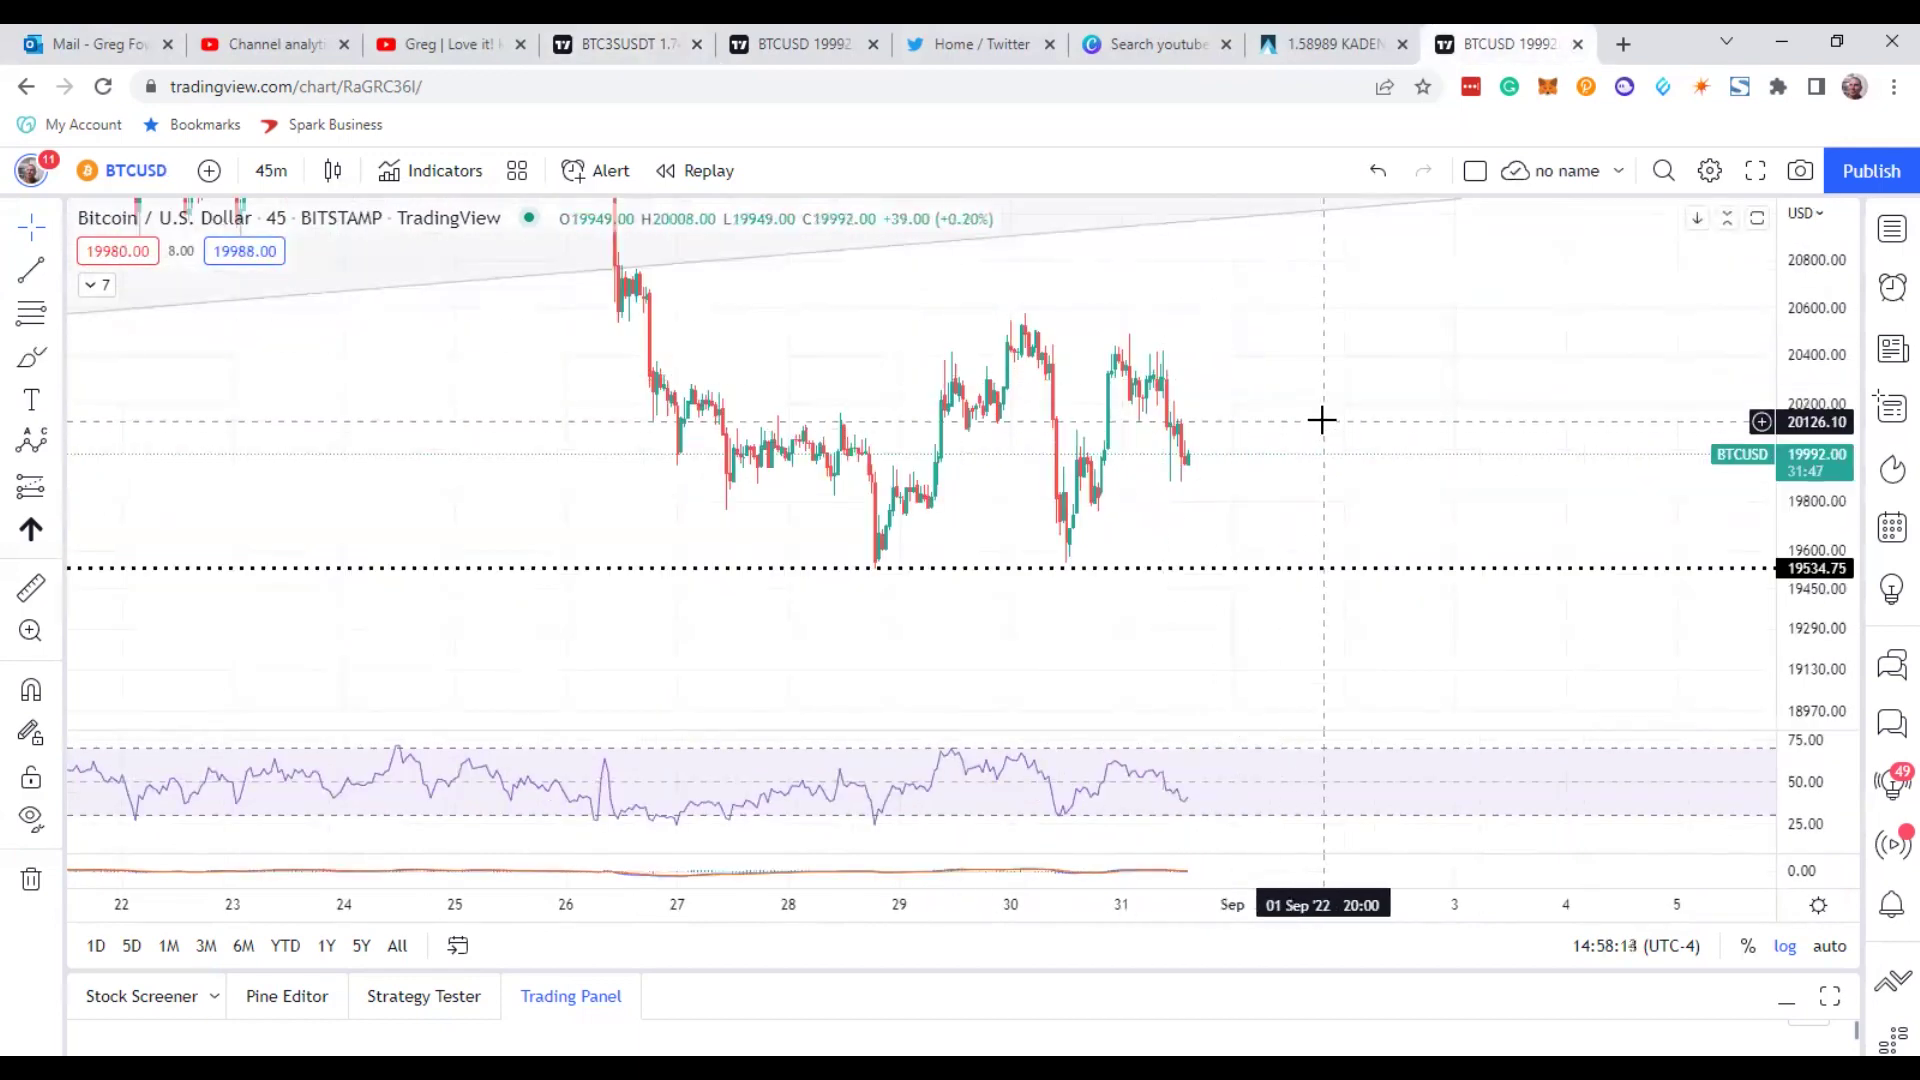